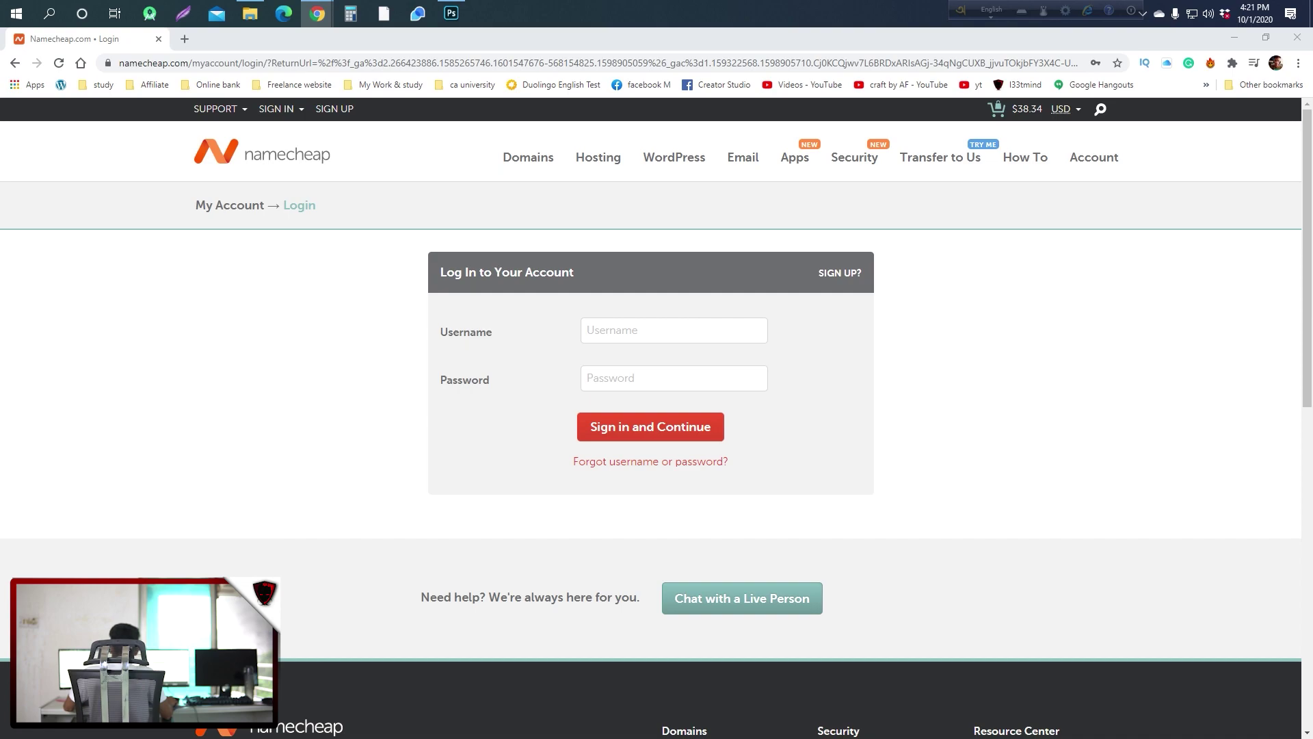
# Step: Put the cursor in the username field of the Namecheap login page
pyautogui.click(613, 335)
# Step: Sign in to Namecheap with the account username and the saved password
pyautogui.write('HaiShab')
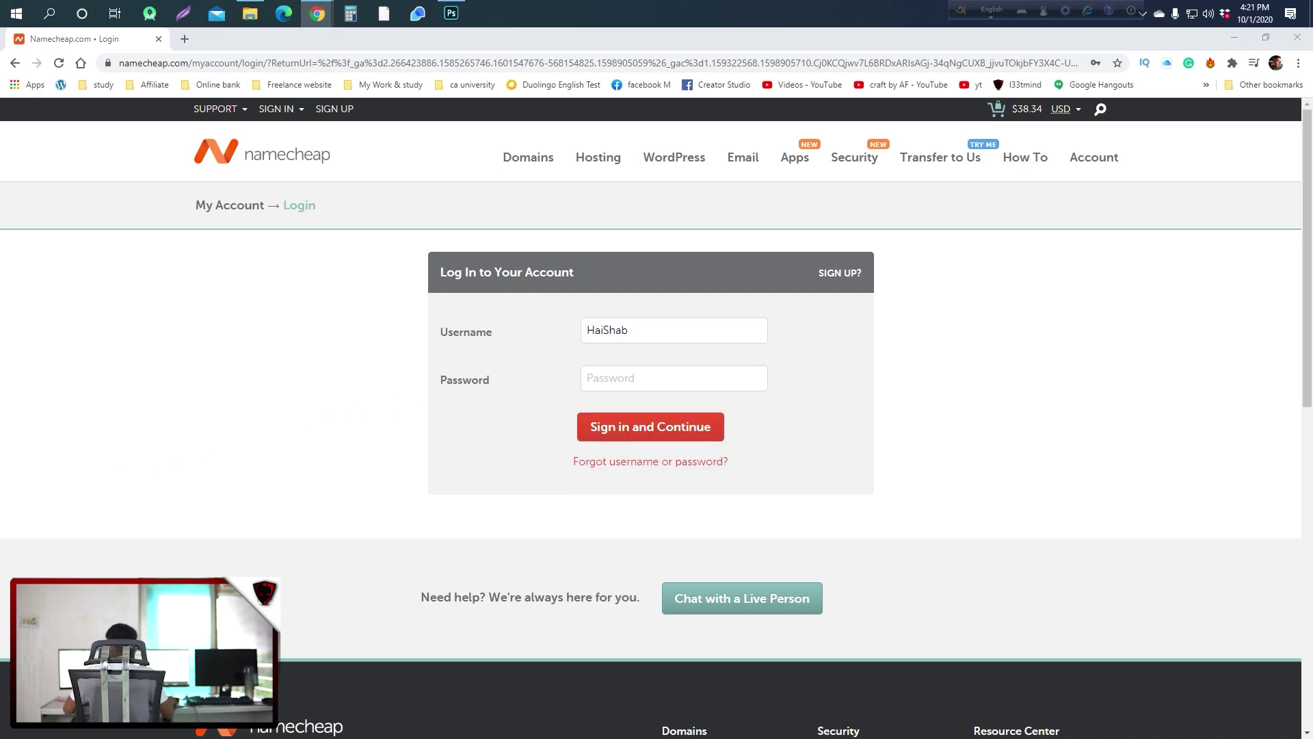
pyautogui.click(803, 443)
pyautogui.click(622, 378)
pyautogui.click(622, 404)
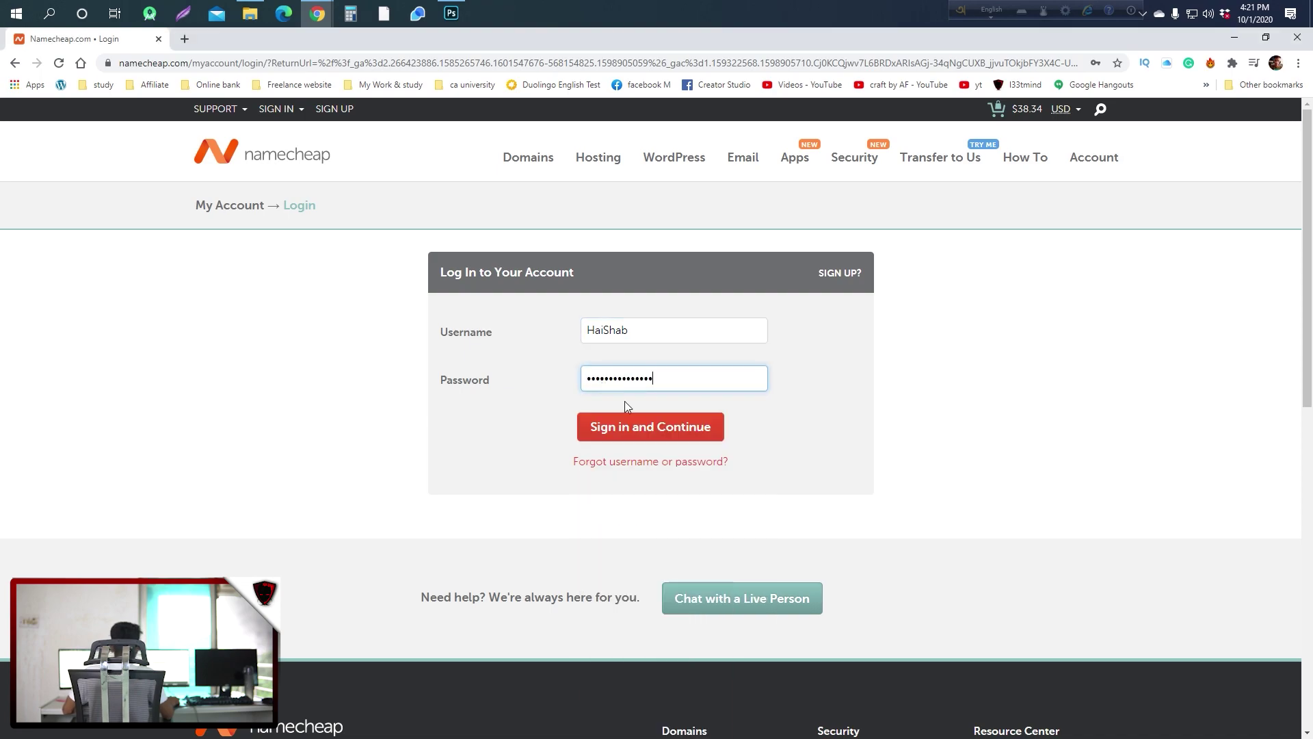
pyautogui.click(638, 422)
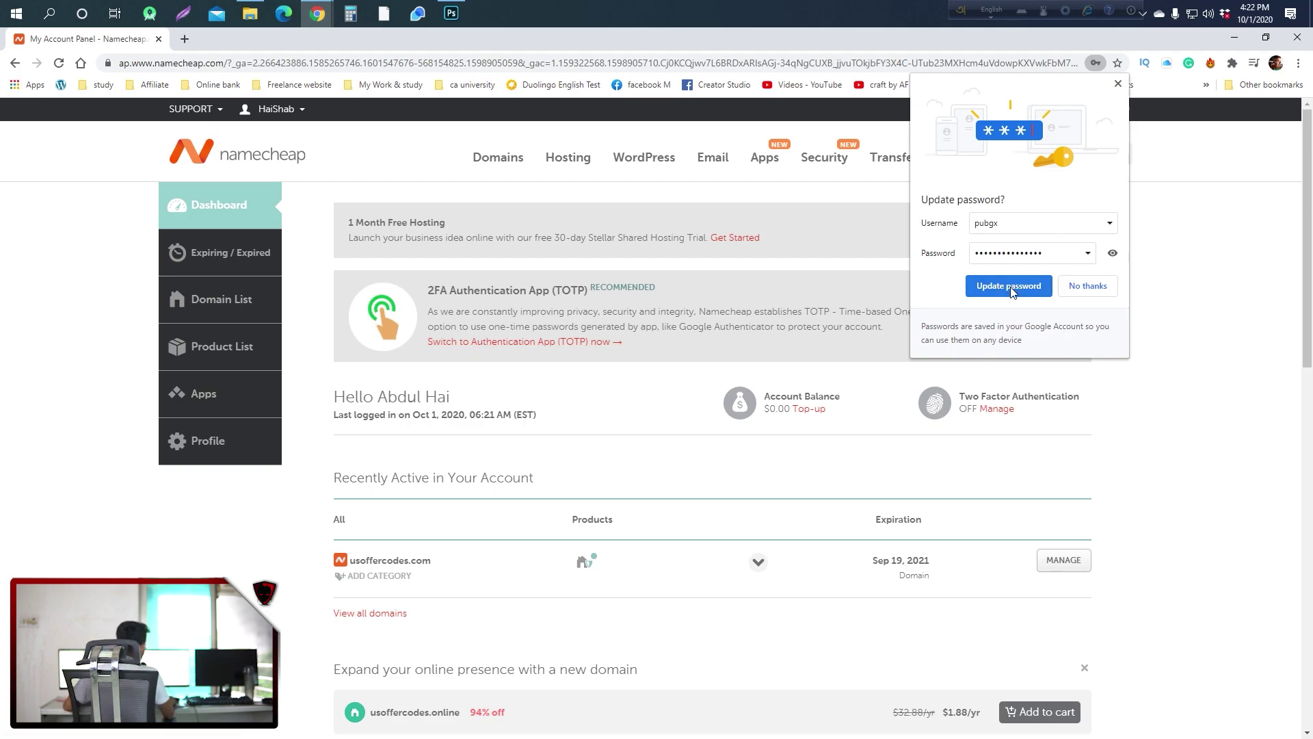
# Step: Decline Chrome's password-save prompt and check the dashboard's $0.00 balance
pyautogui.click(1104, 286)
pyautogui.scroll(-4, 850, 407)
pyautogui.scroll(4, 324, 342)
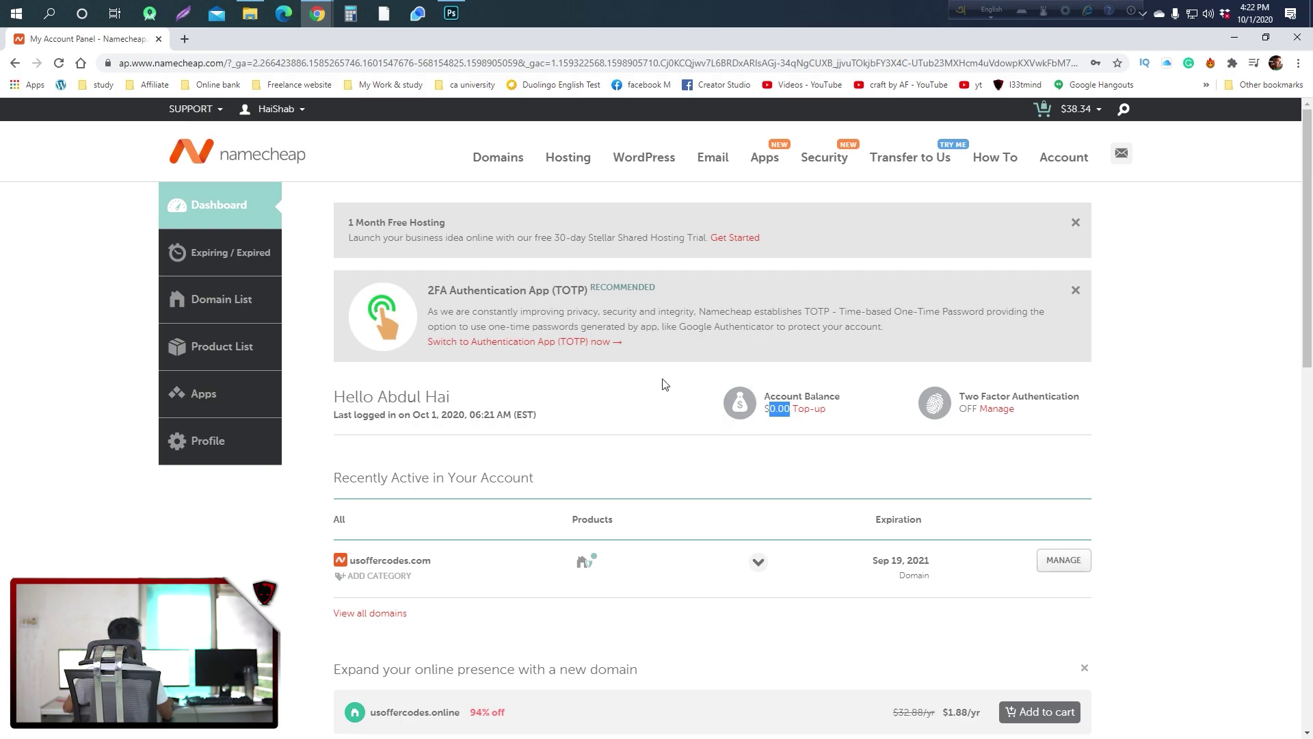
pyautogui.click(778, 431)
# Step: Open paypal.com in a new tab and log in to the PayPal account
pyautogui.click(184, 40)
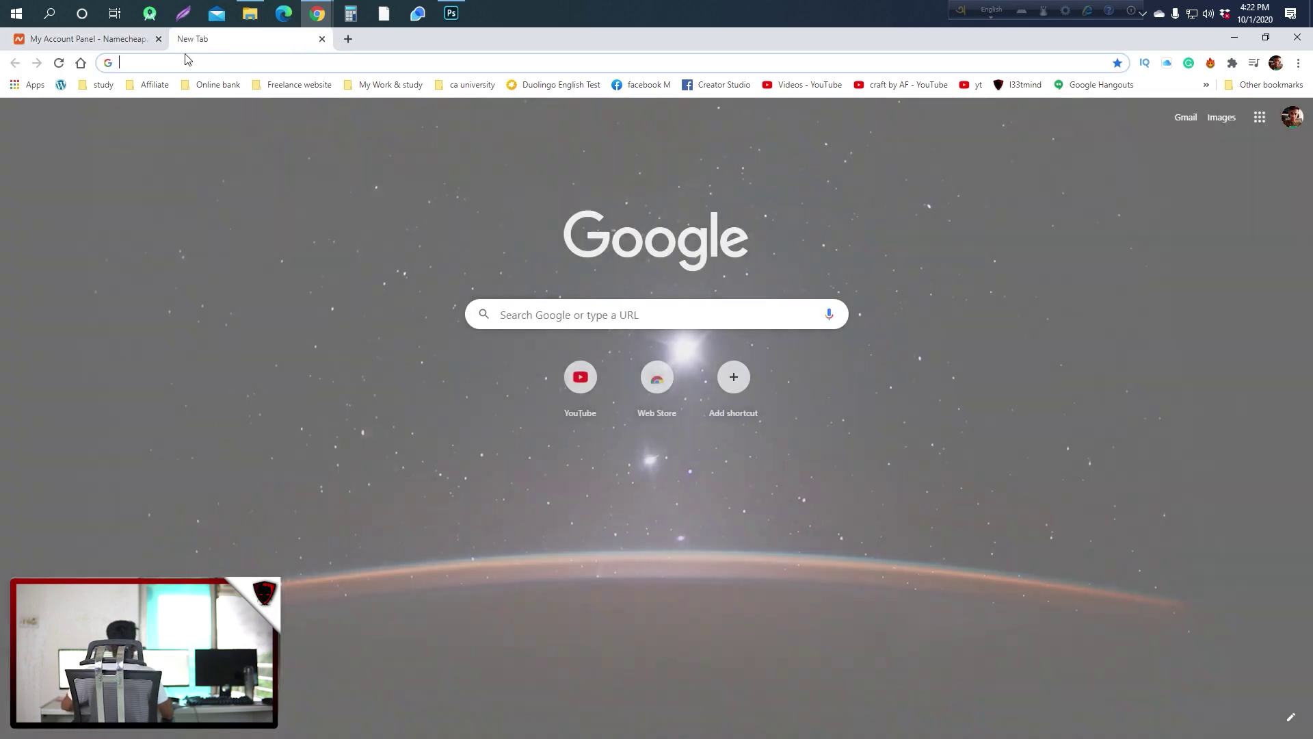
pyautogui.write('paypal.com')
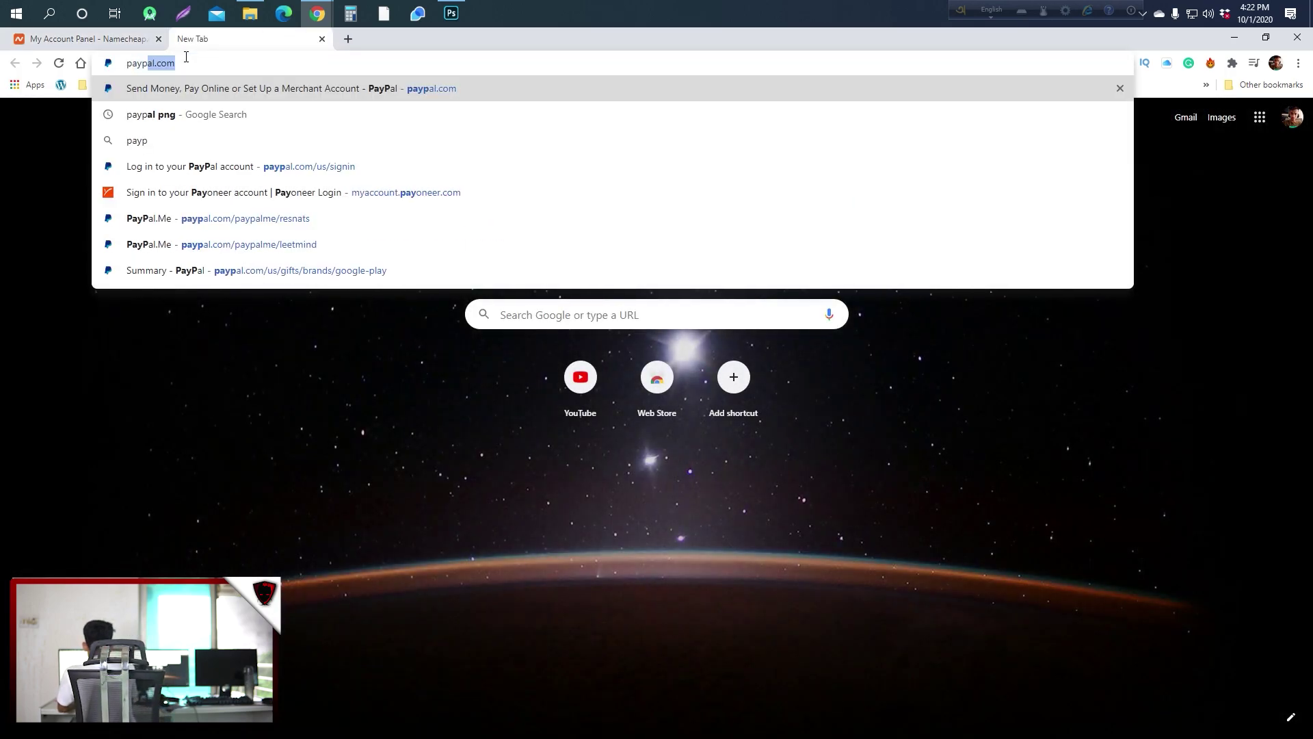
pyautogui.press('Return')
pyautogui.click(350, 13)
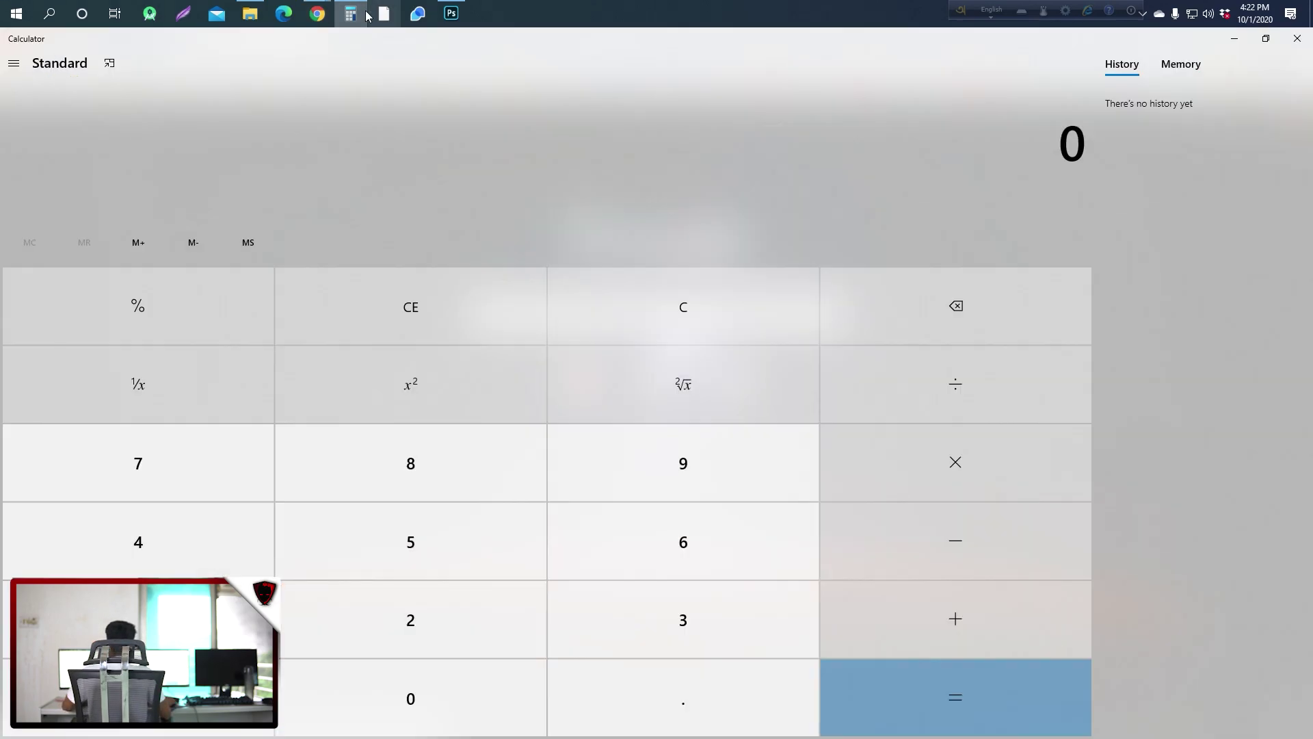
pyautogui.moveTo(314, 31); pyautogui.dragTo(0, 171)
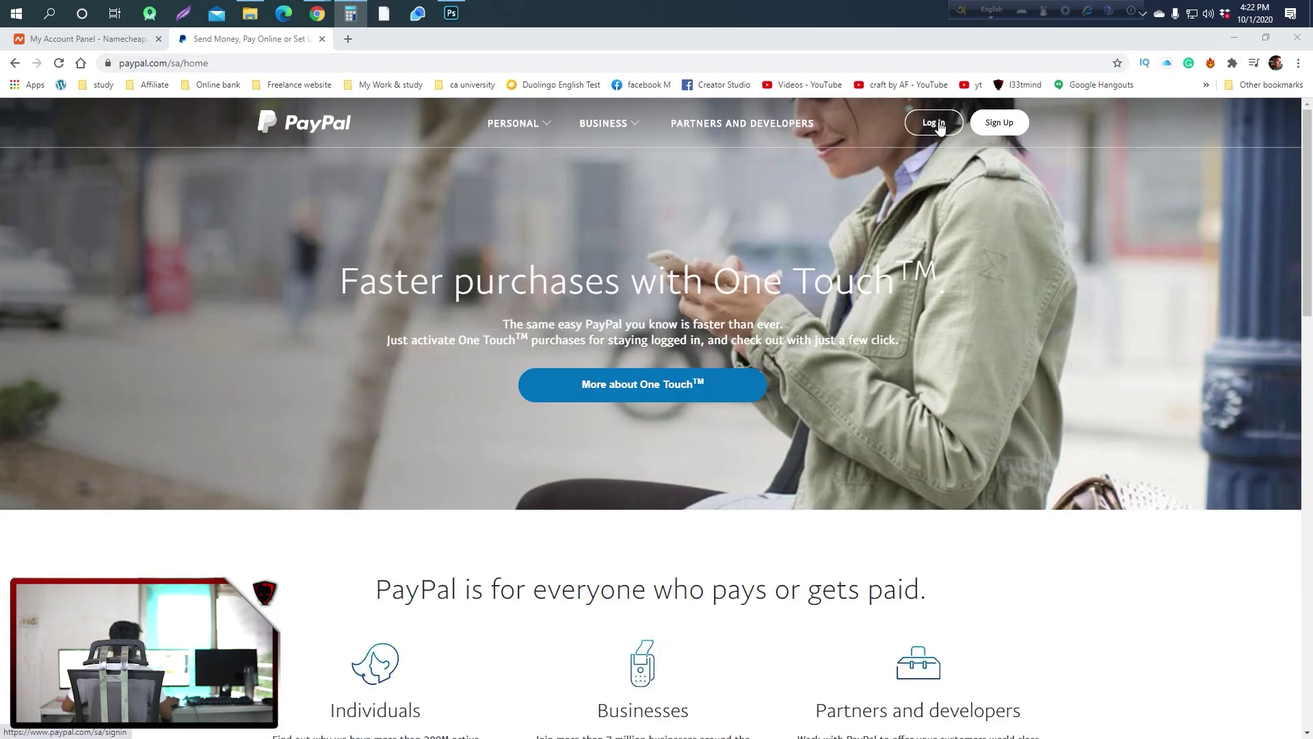
pyautogui.click(934, 124)
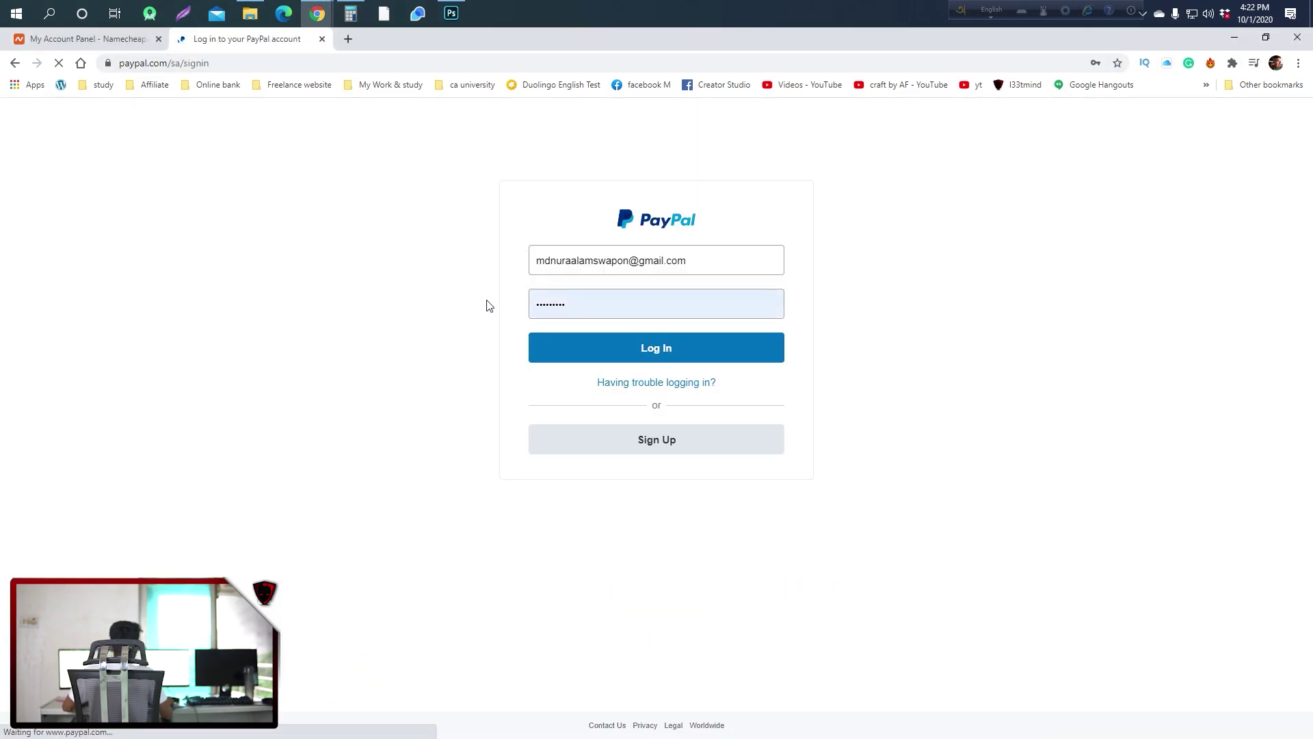
pyautogui.click(603, 345)
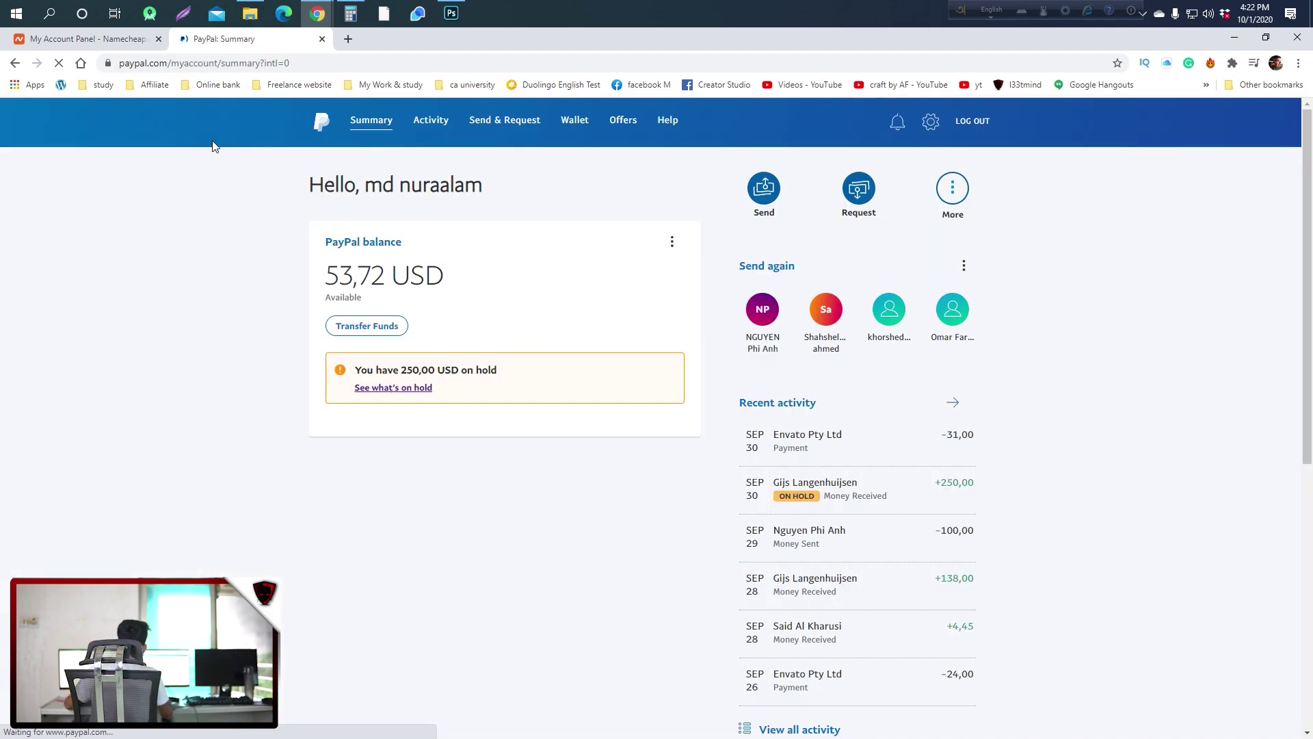
# Step: Note the 53,72 USD PayPal balance, then go back to Namecheap to start a balance top-up
pyautogui.doubleClick(331, 272)
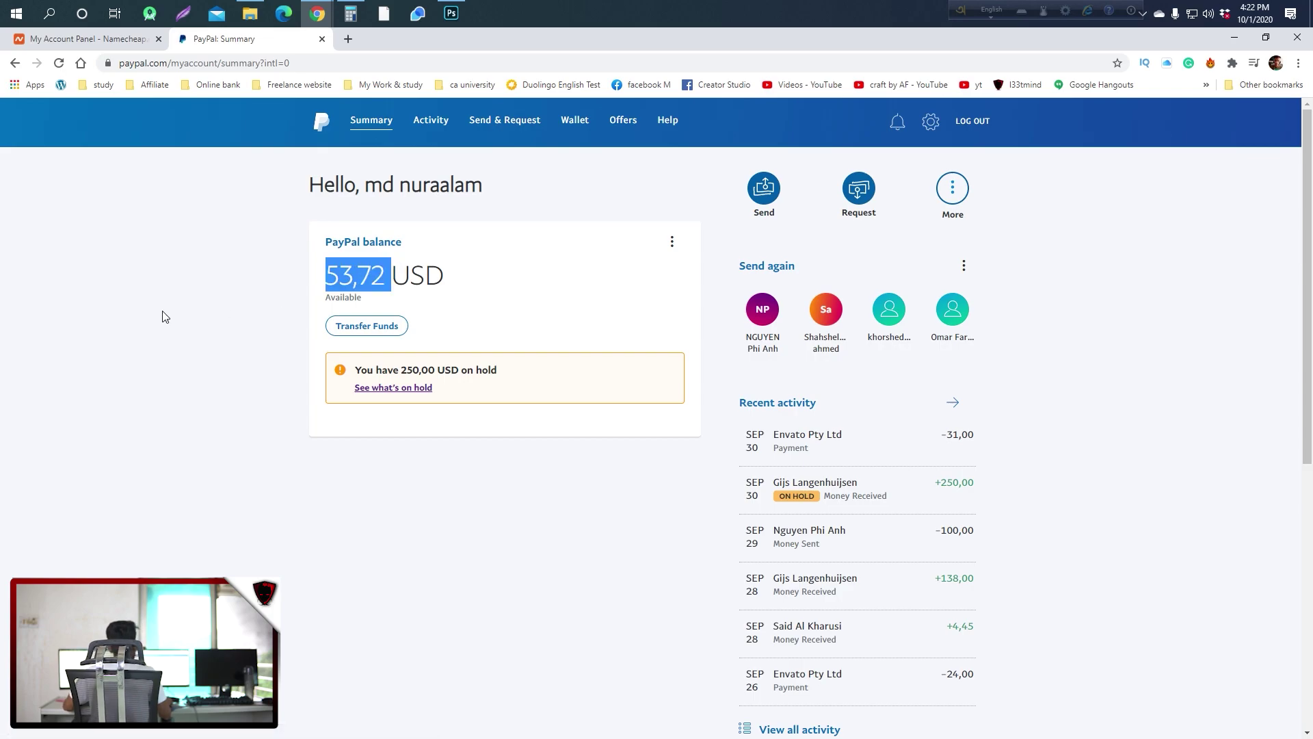
pyautogui.hotkey('alt', 'Tab')
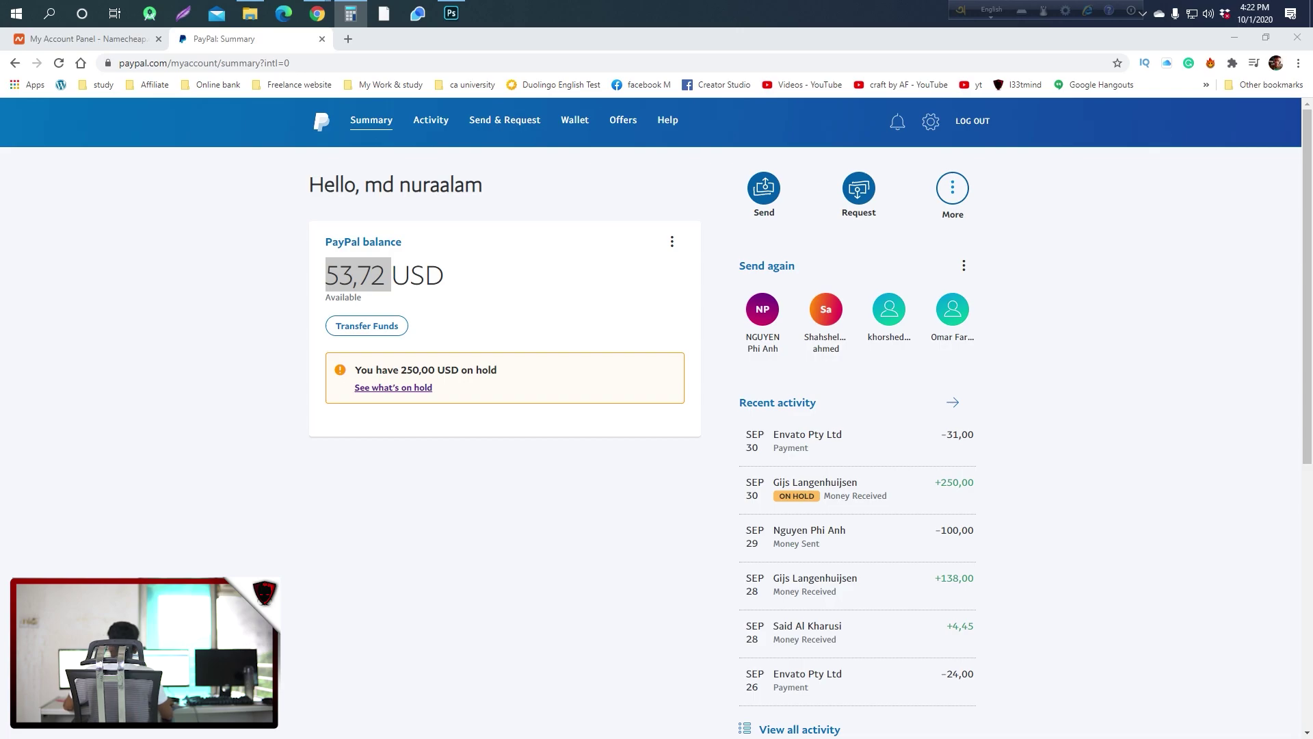
pyautogui.click(284, 263)
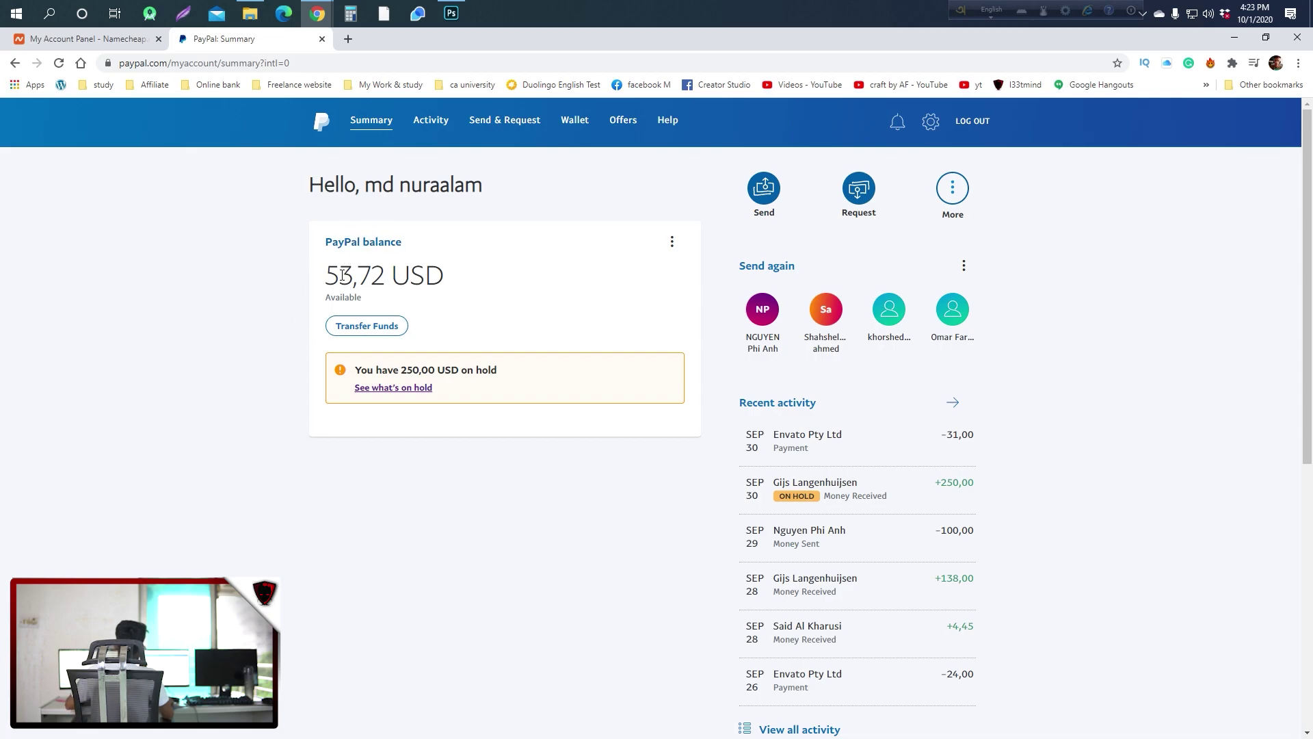
pyautogui.click(88, 39)
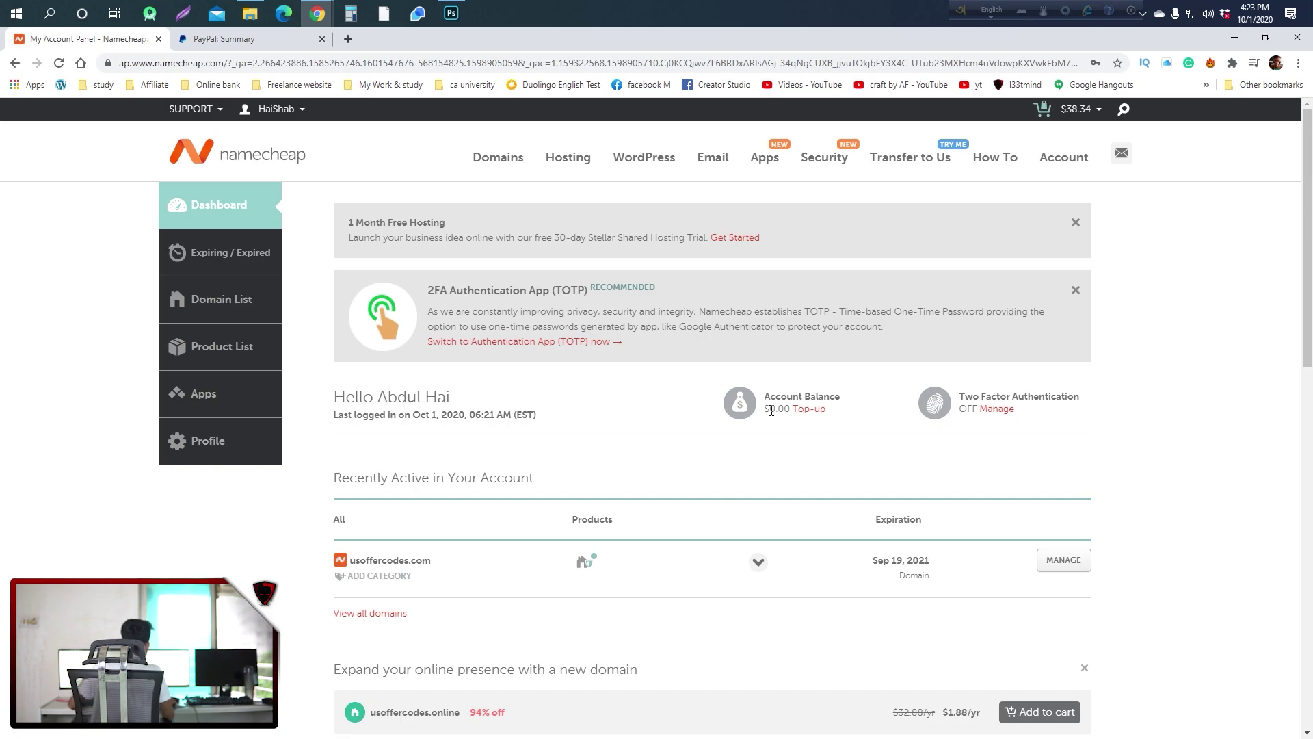
pyautogui.click(809, 409)
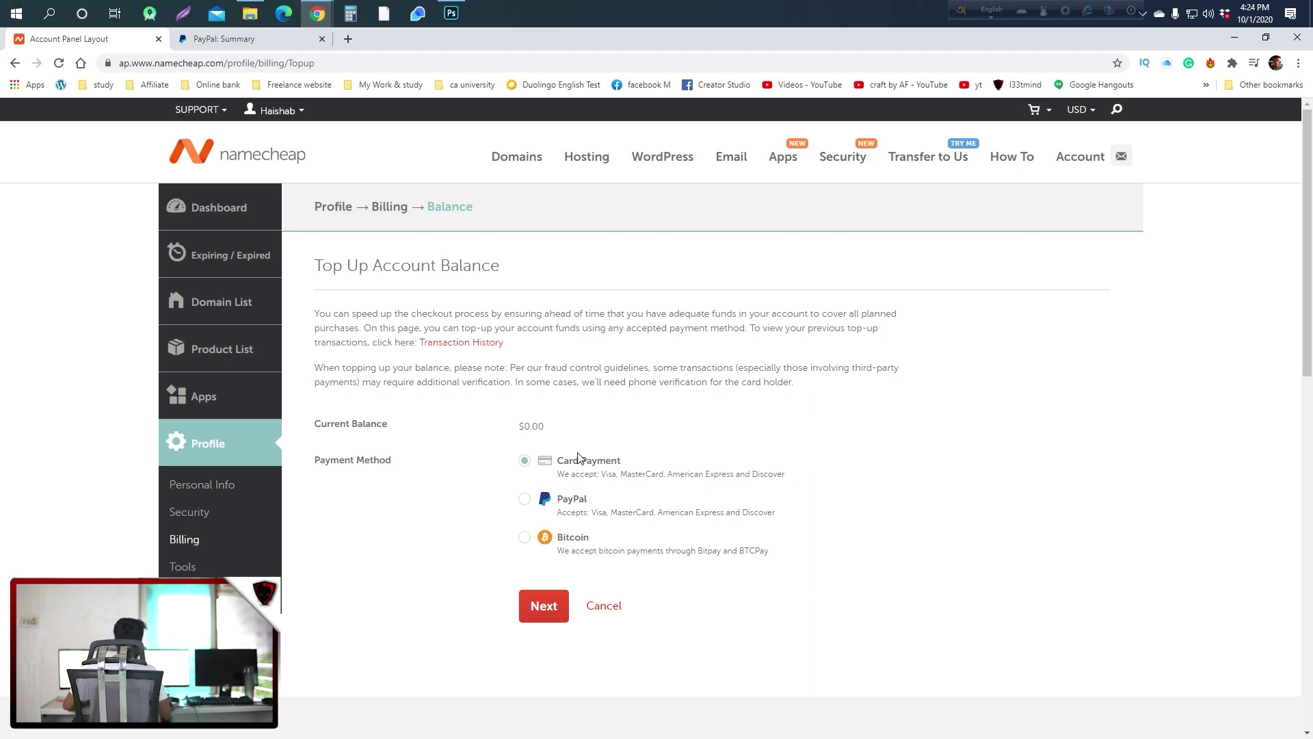
# Step: Choose PayPal as the top-up method, enter an amount of 31 and go to PayPal checkout
pyautogui.click(526, 500)
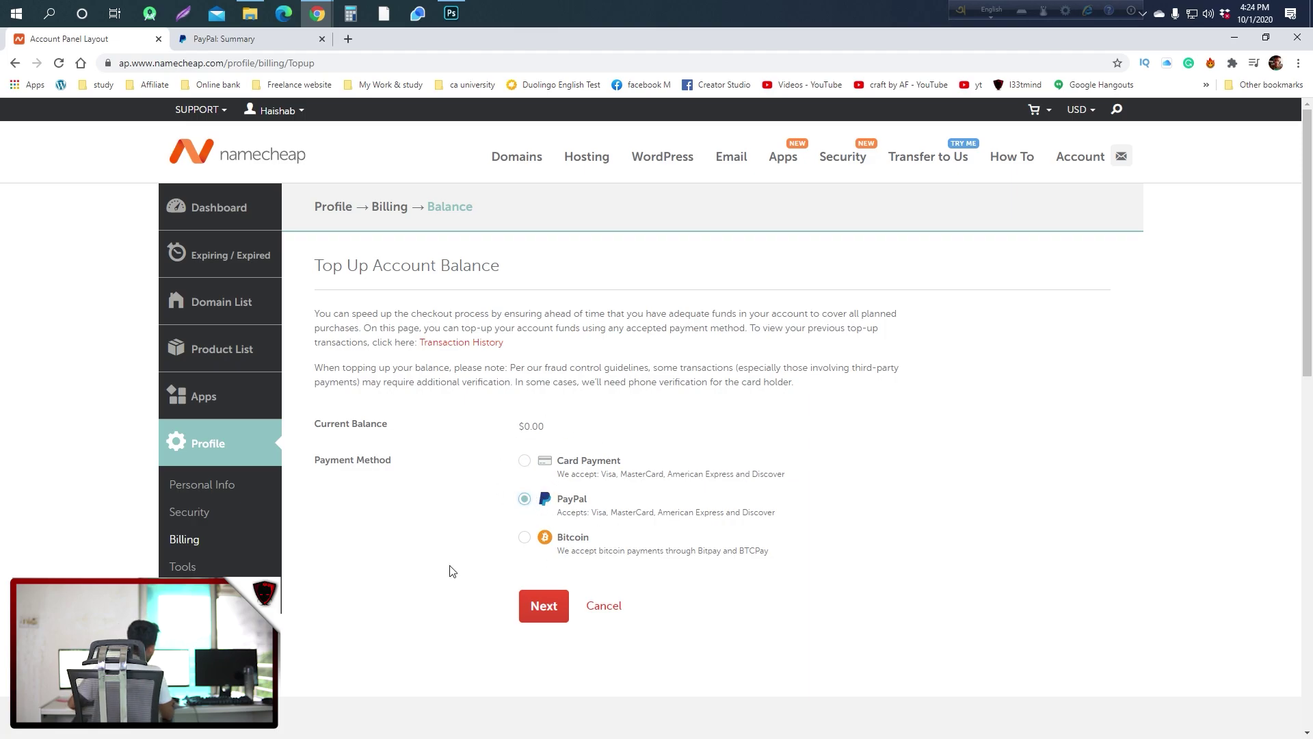
pyautogui.click(542, 606)
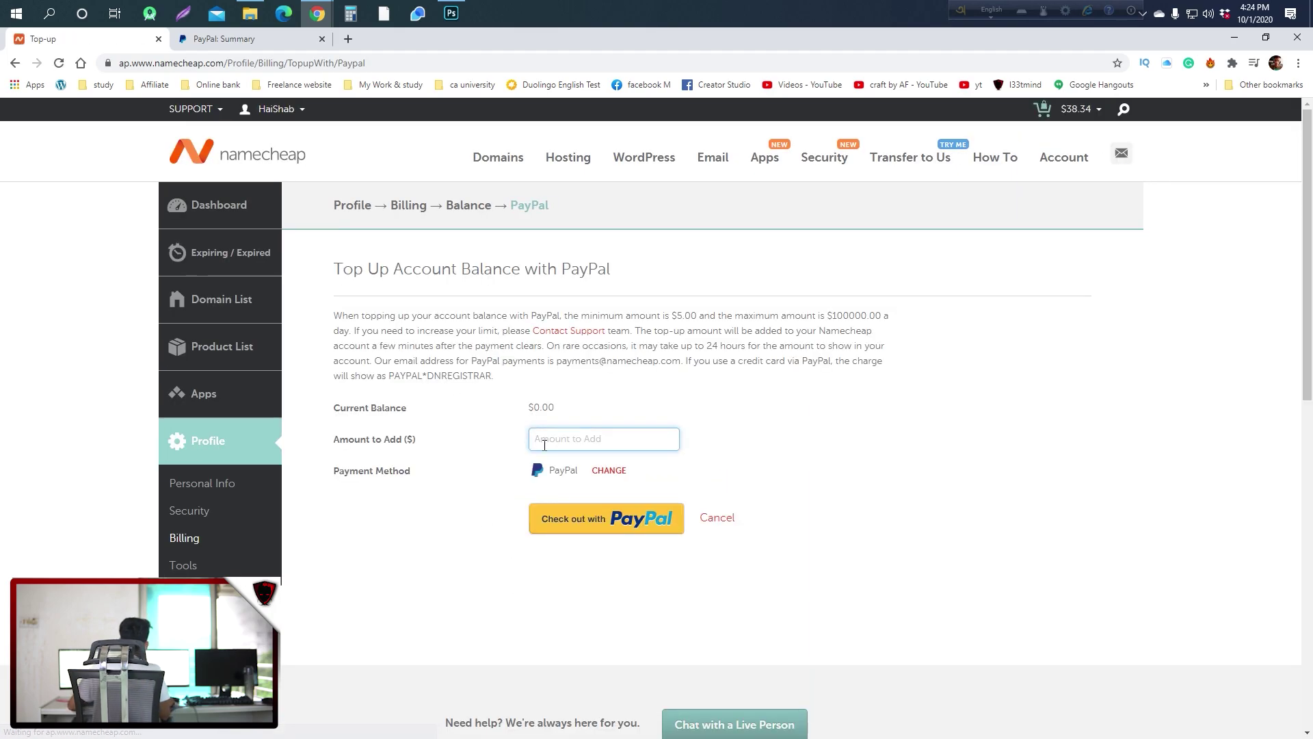
pyautogui.click(548, 405)
pyautogui.click(541, 438)
pyautogui.write('2')
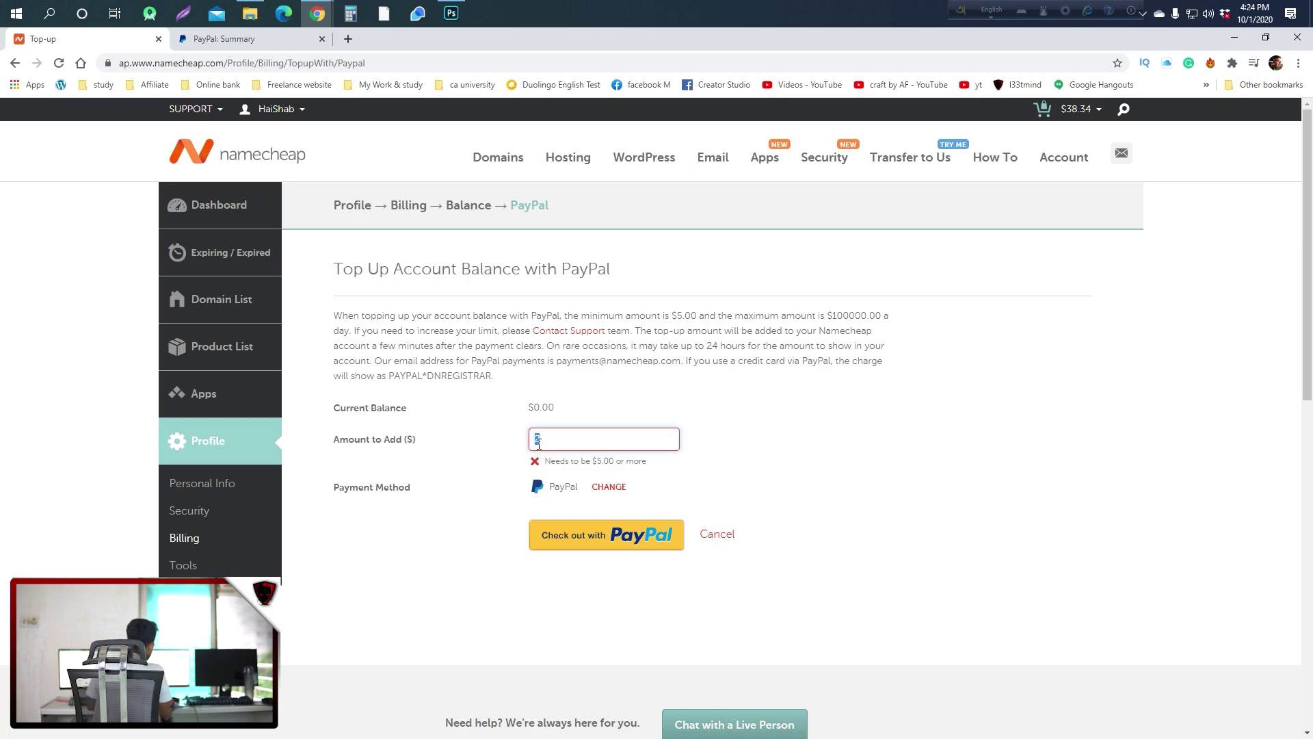
pyautogui.write('31')
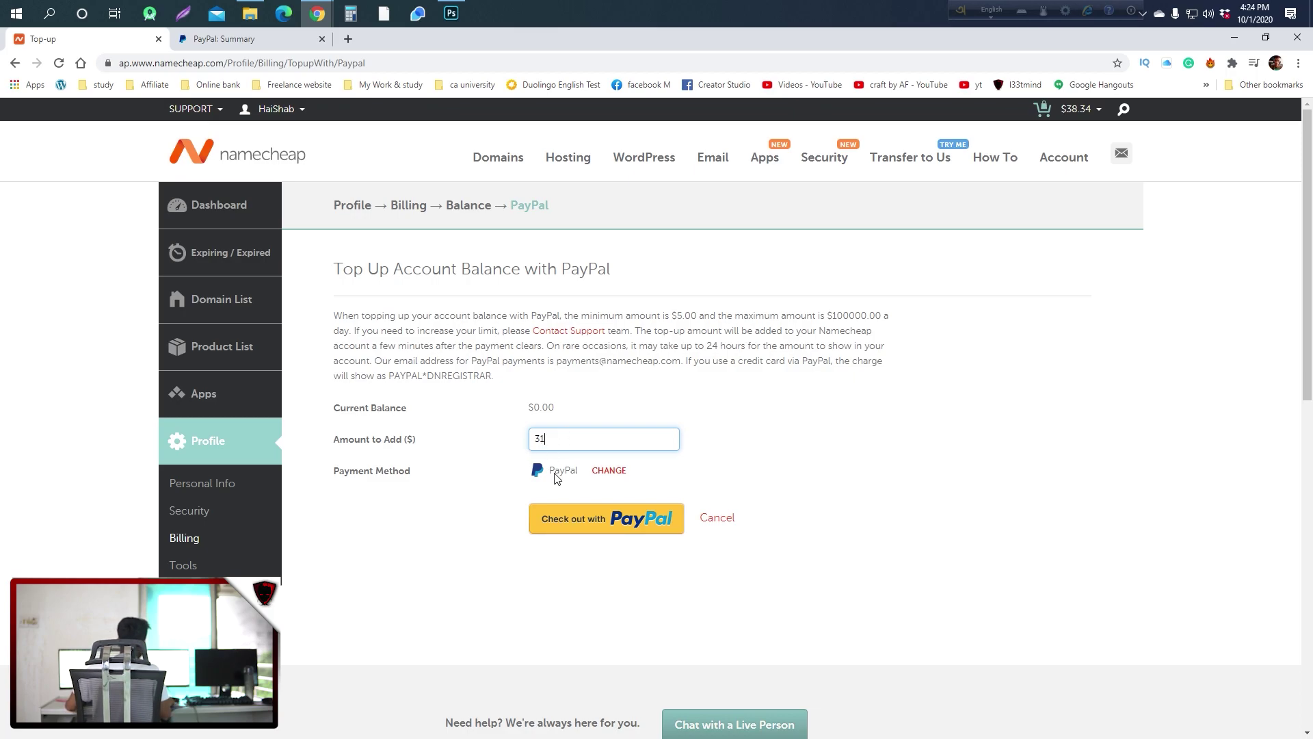
pyautogui.click(568, 525)
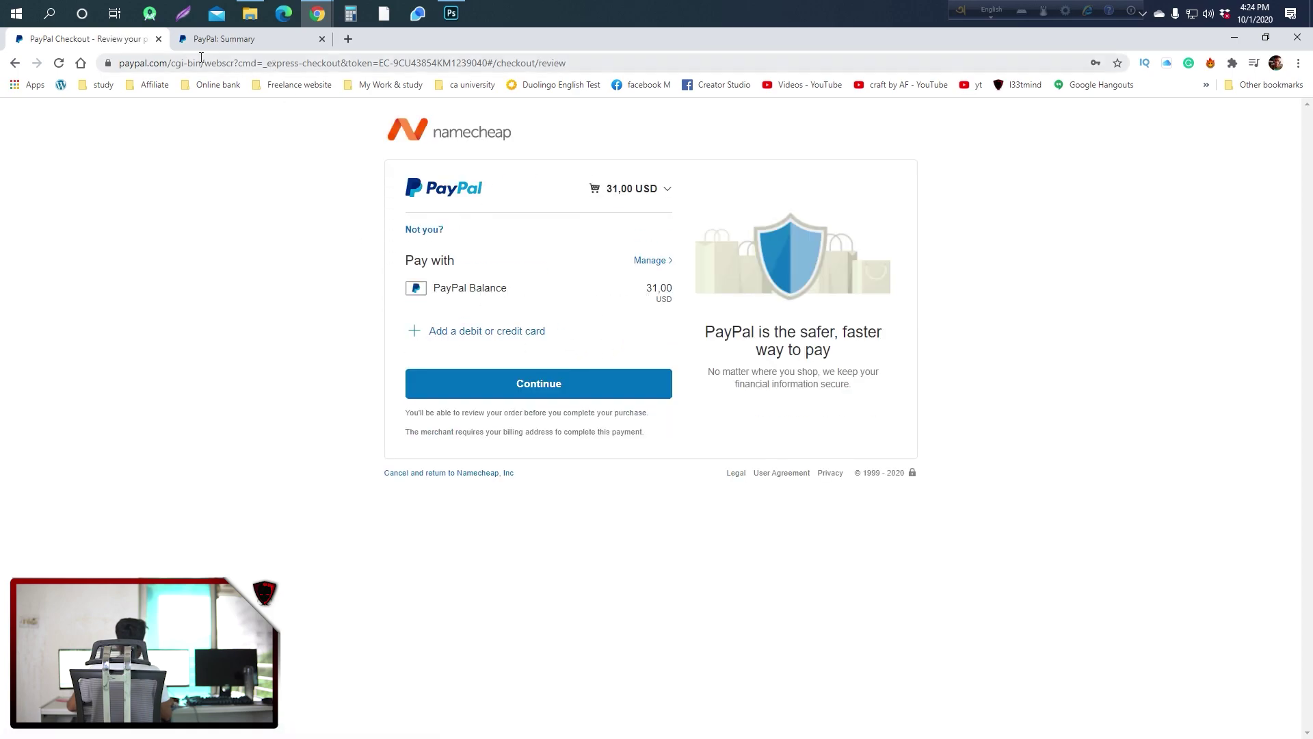
# Step: Pay the 31,00 USD from the PayPal balance and confirm Namecheap now shows $31.00
pyautogui.click(238, 39)
pyautogui.click(89, 39)
pyautogui.click(536, 383)
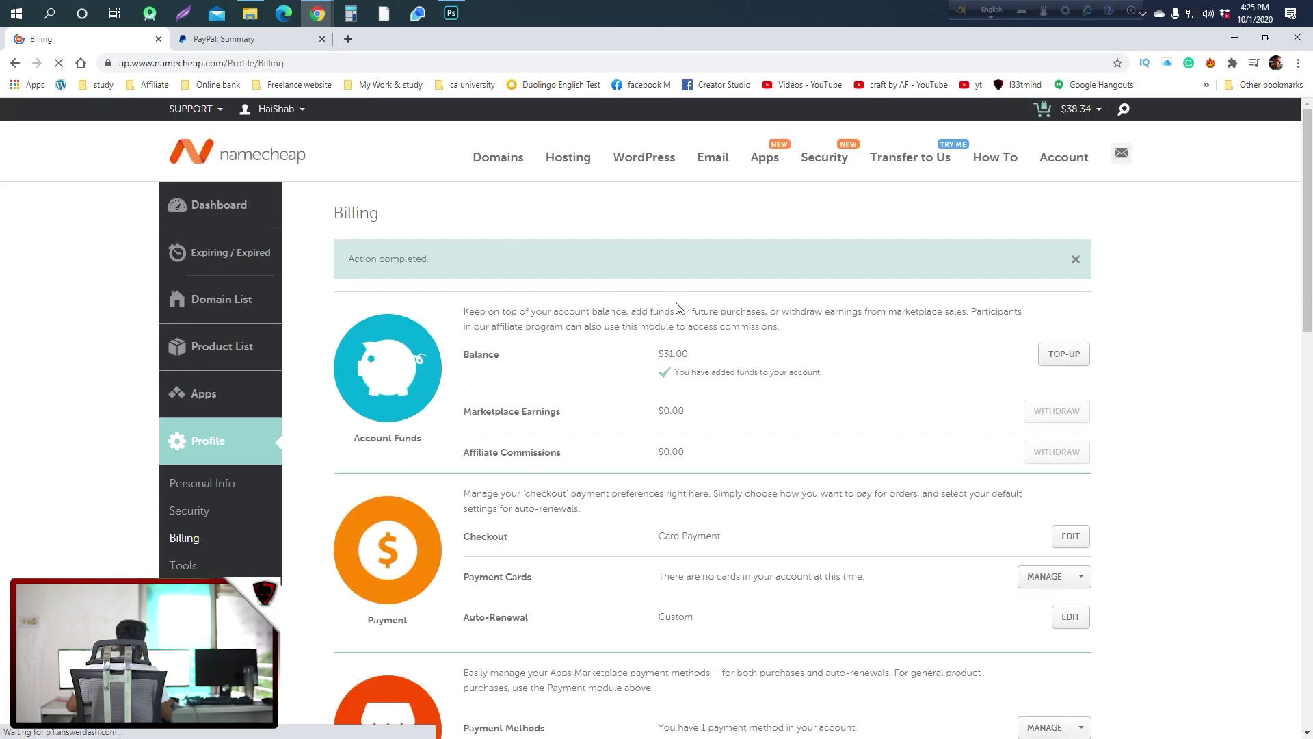
pyautogui.moveTo(662, 353); pyautogui.dragTo(686, 326)
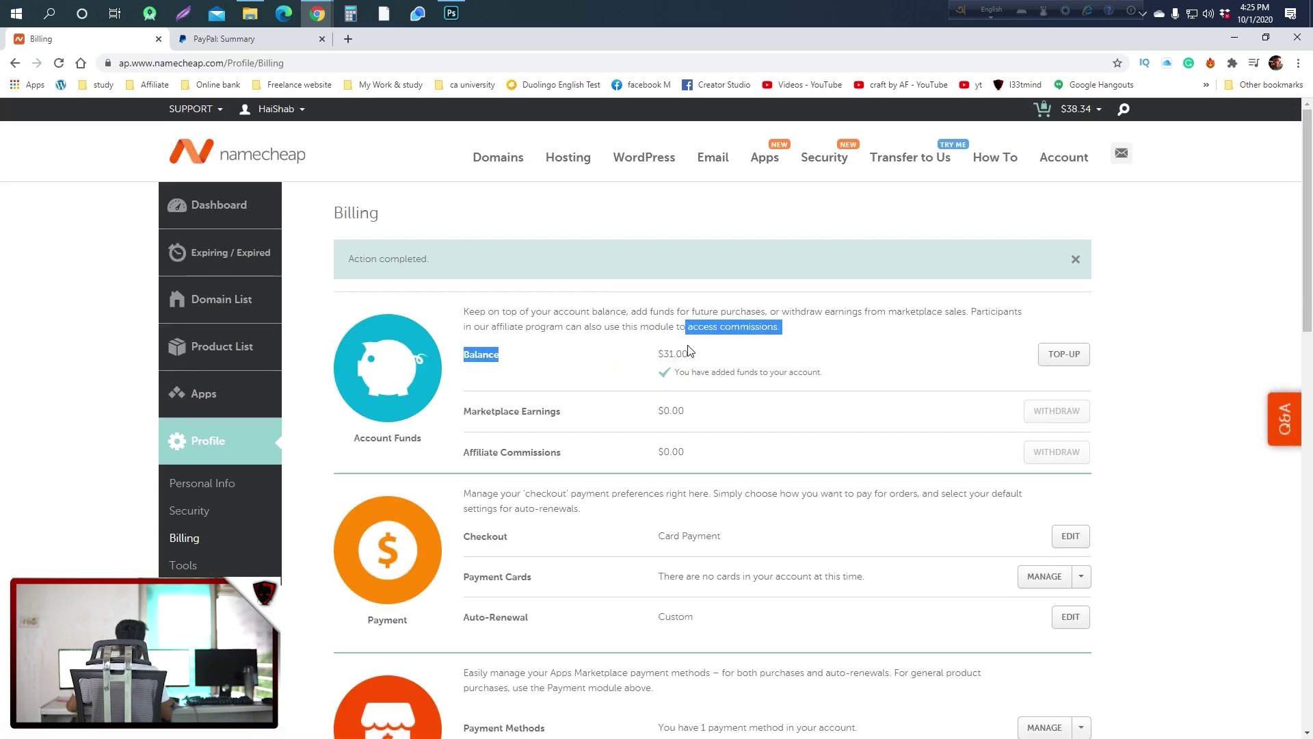
pyautogui.click(247, 224)
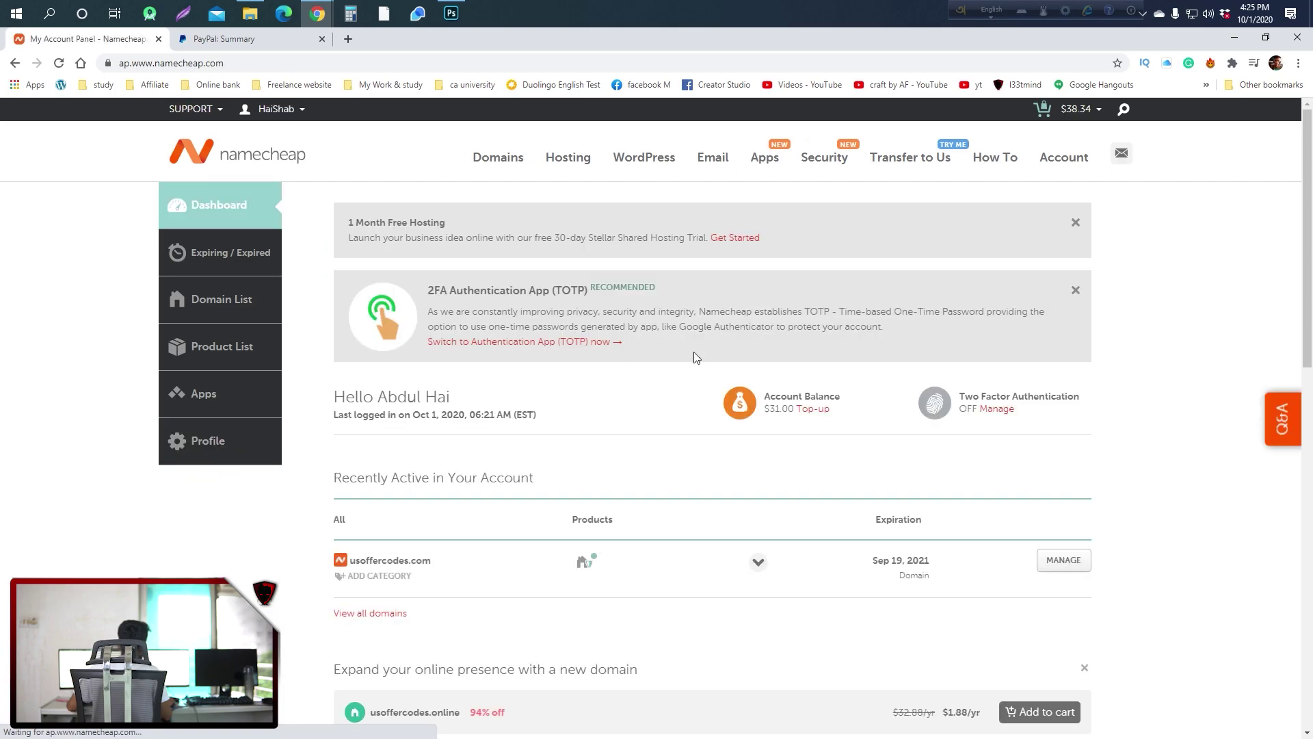
pyautogui.click(188, 42)
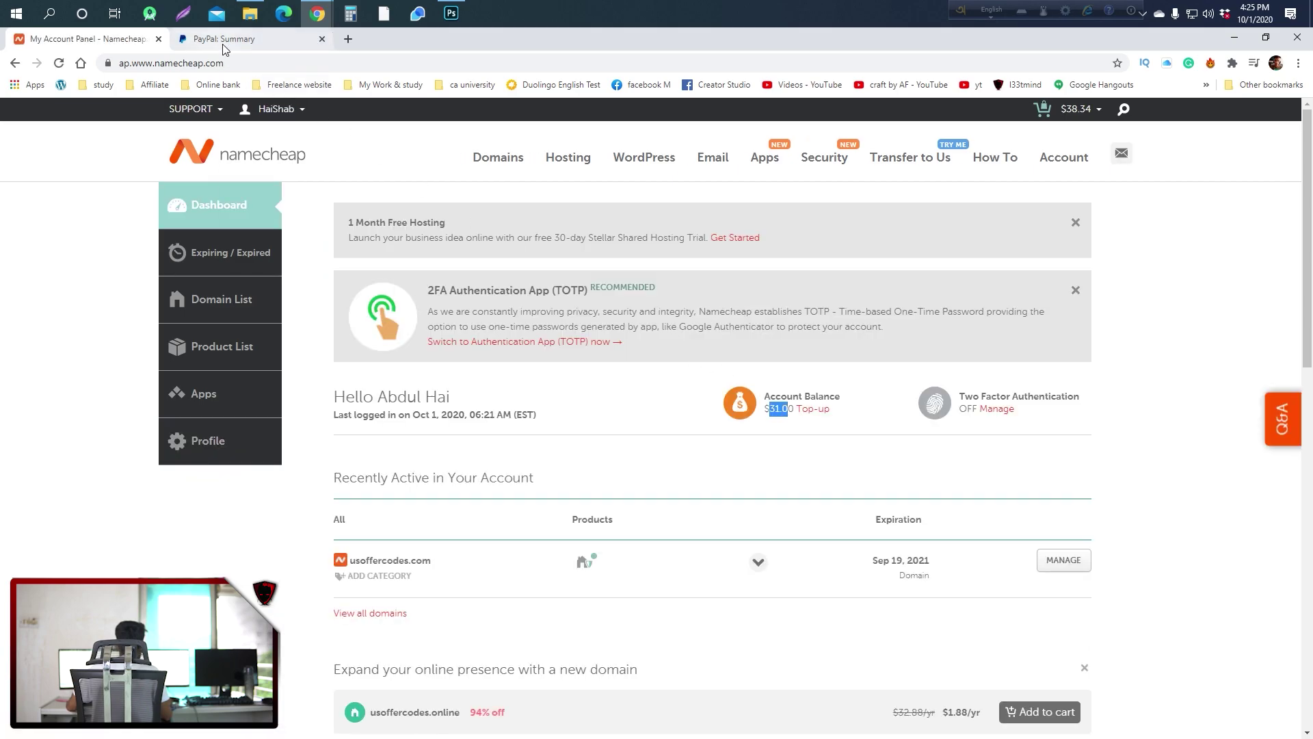
# Step: Reload PayPal to see 22,72 USD, open the 31,00 Namecheap payment, then mark Namecheap's $31.00 balance
pyautogui.click(59, 63)
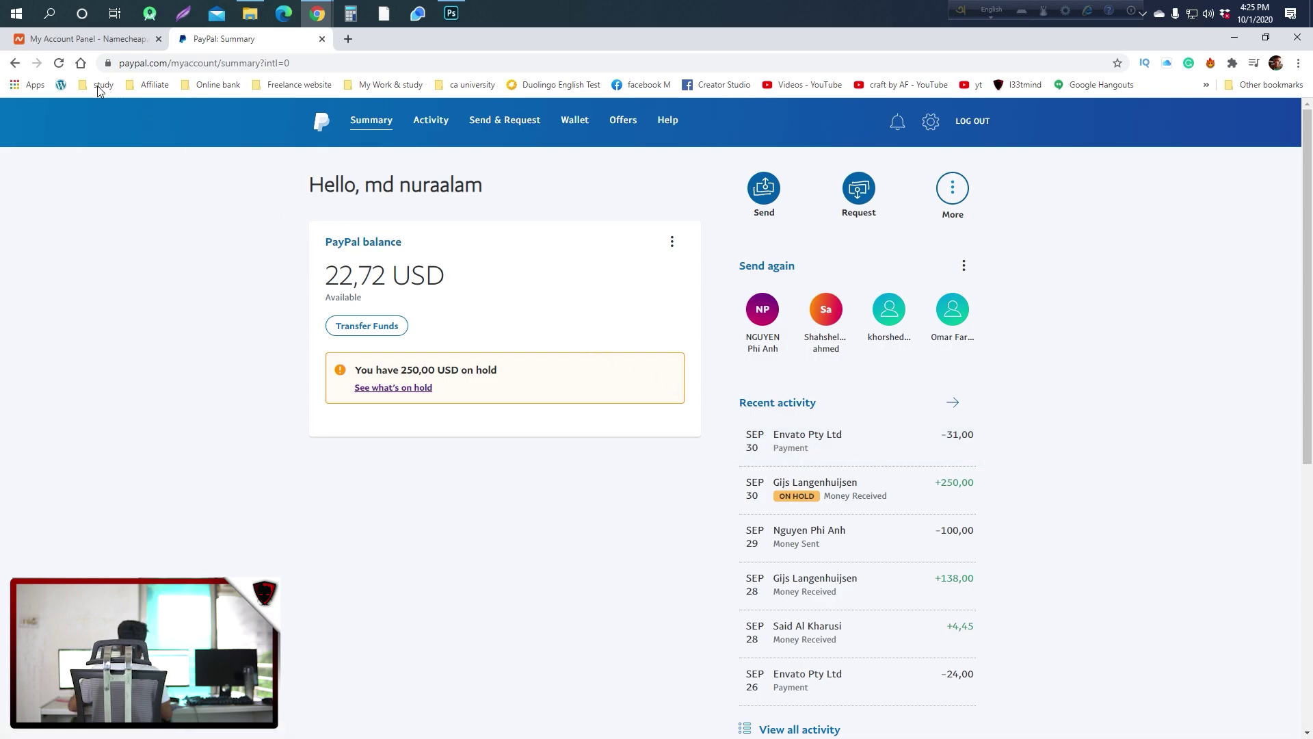
pyautogui.click(62, 63)
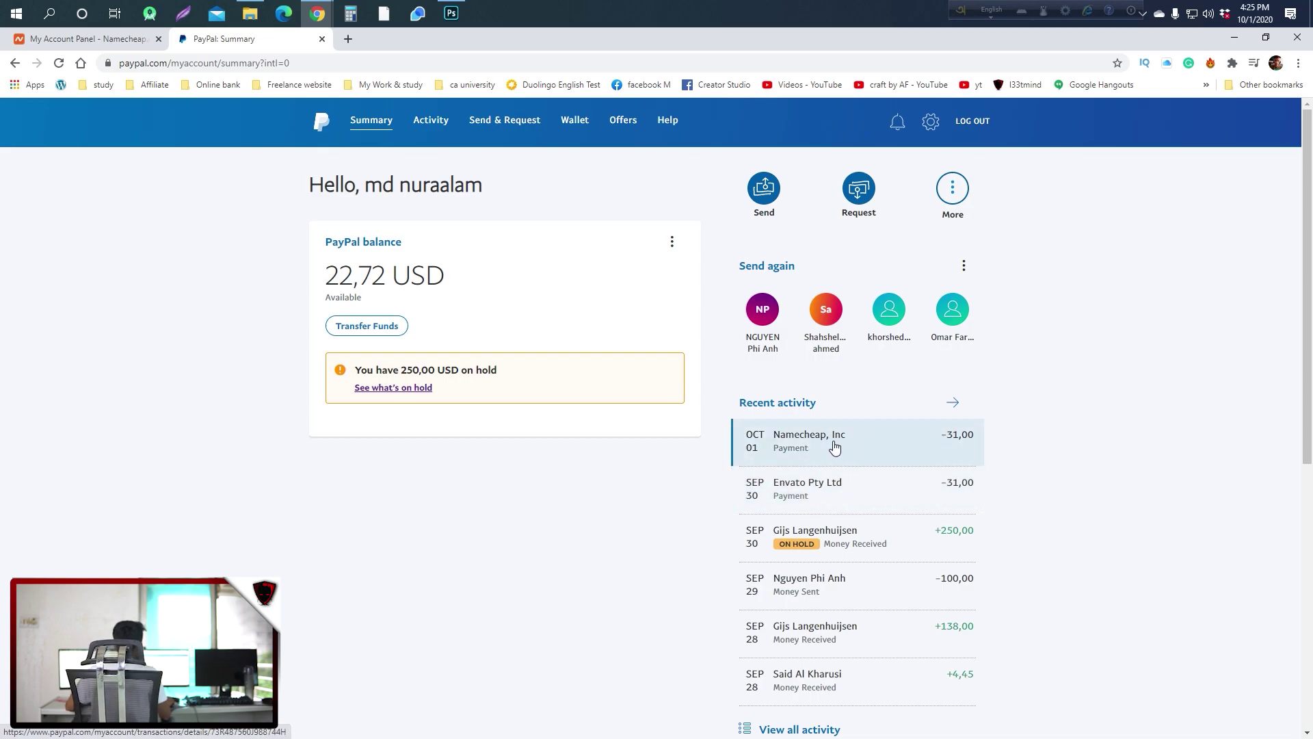
pyautogui.click(868, 448)
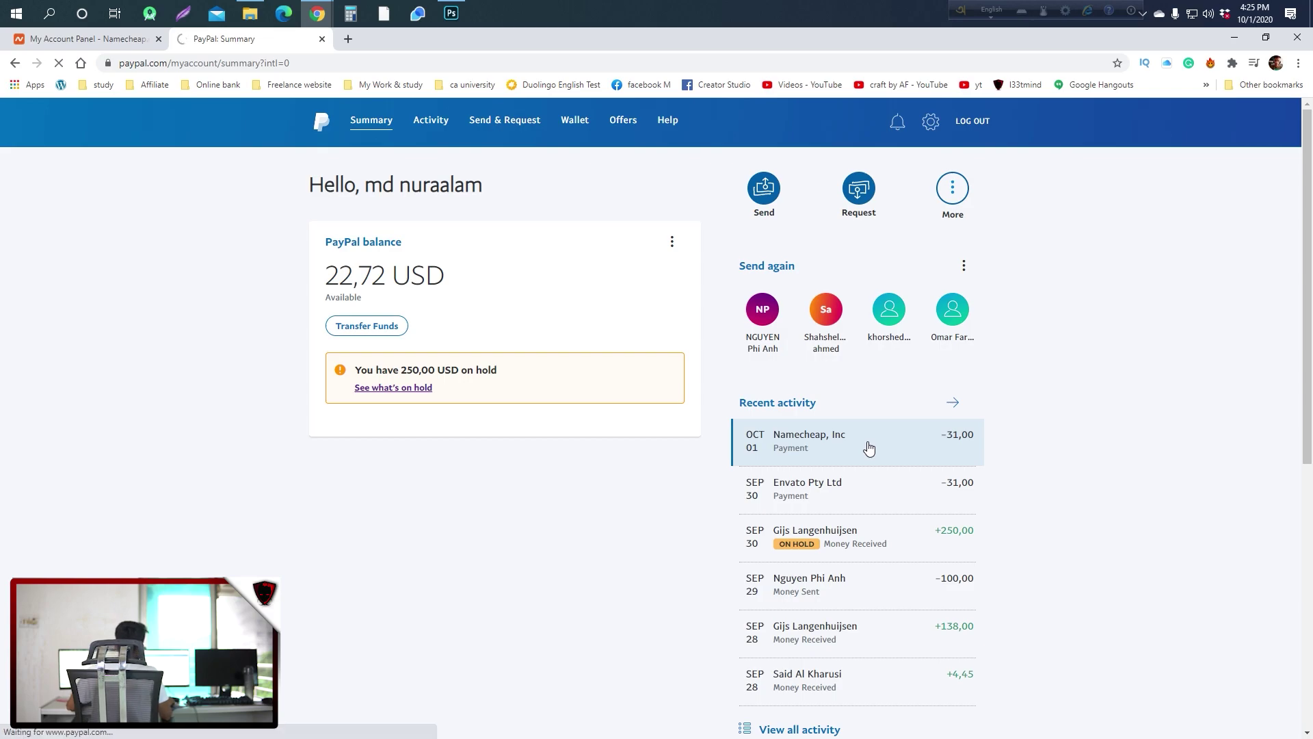
pyautogui.click(52, 43)
pyautogui.click(773, 432)
pyautogui.moveTo(764, 409); pyautogui.dragTo(802, 420)
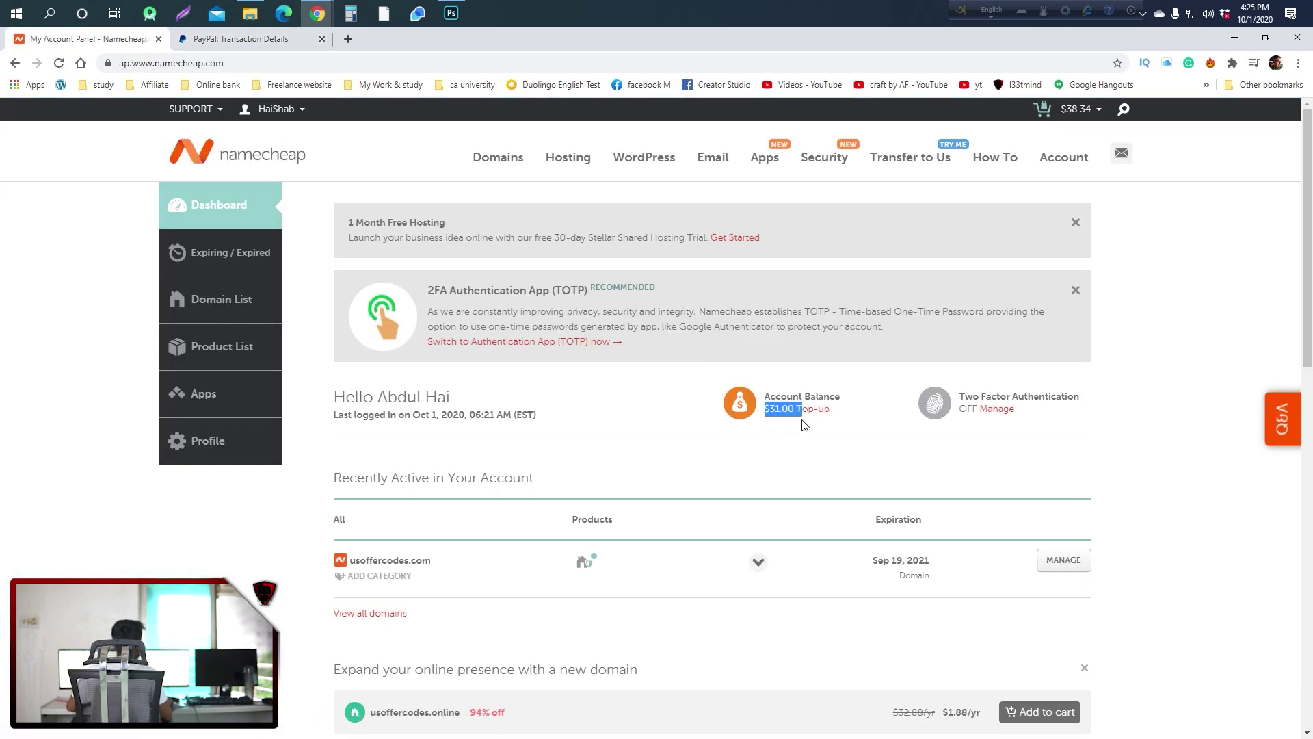
# Step: Open Domain Name Search from the Domains menu in a new tab and switch to it
pyautogui.click(677, 440)
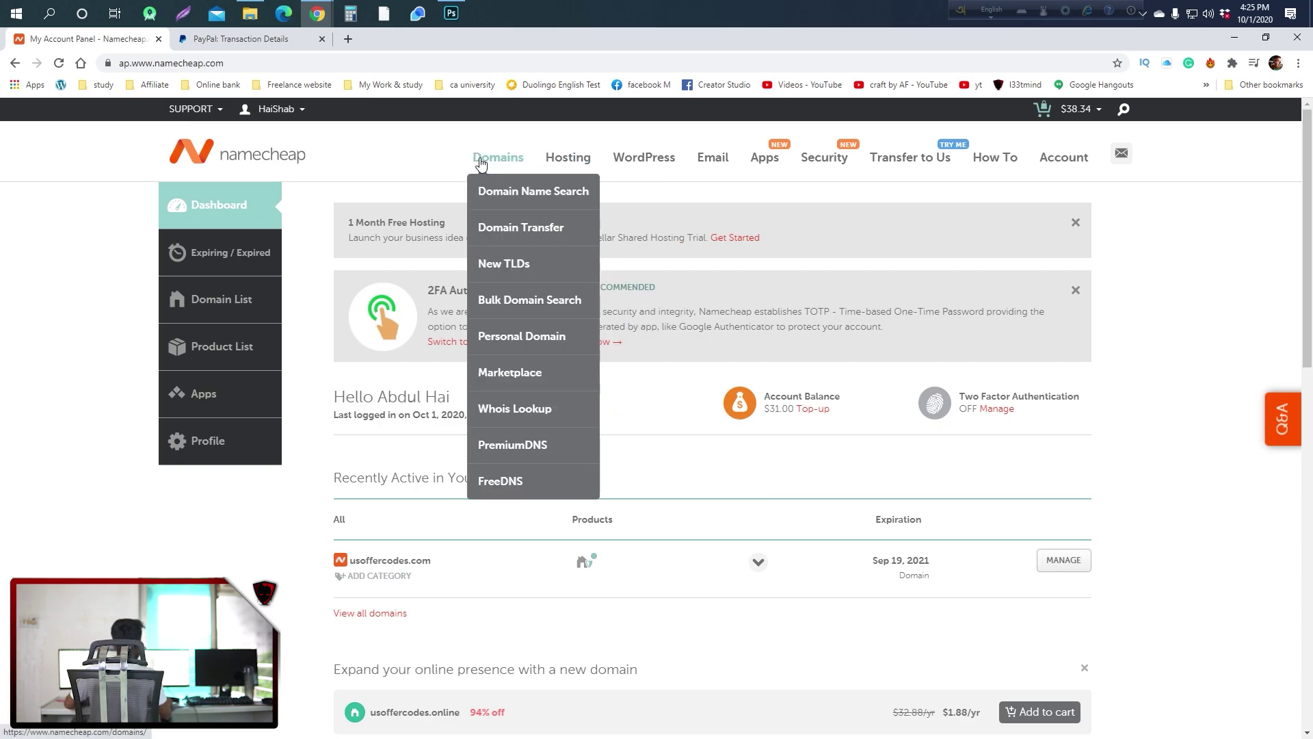
pyautogui.moveTo(513, 161)
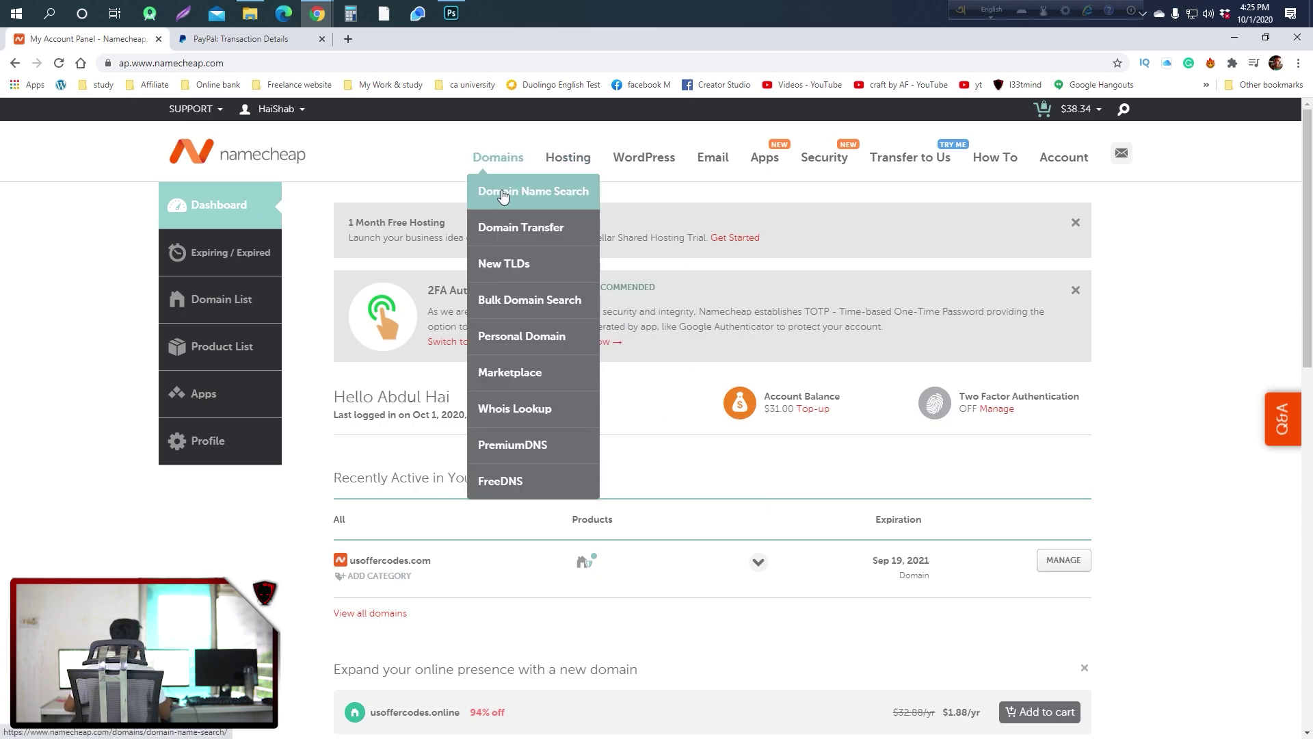
pyautogui.scroll(-1, 498, 198)
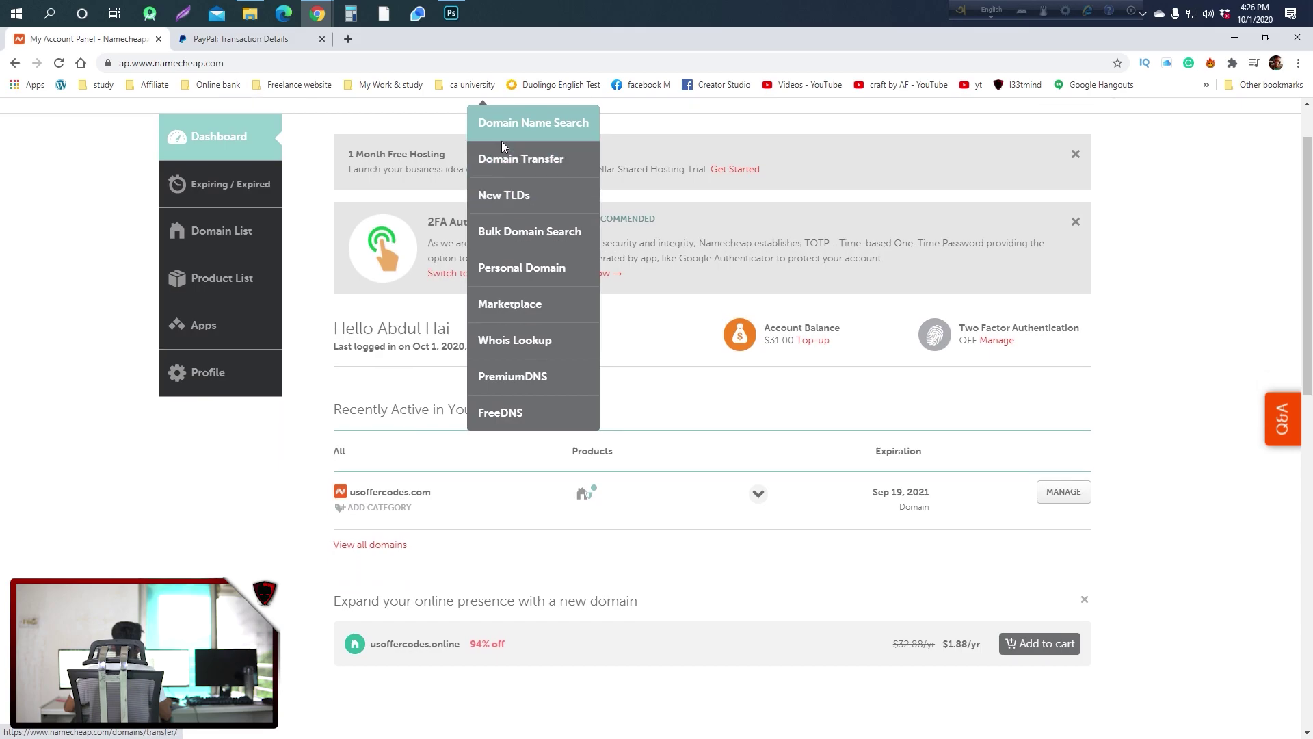
pyautogui.middleClick(500, 123)
pyautogui.scroll(1, 582, 314)
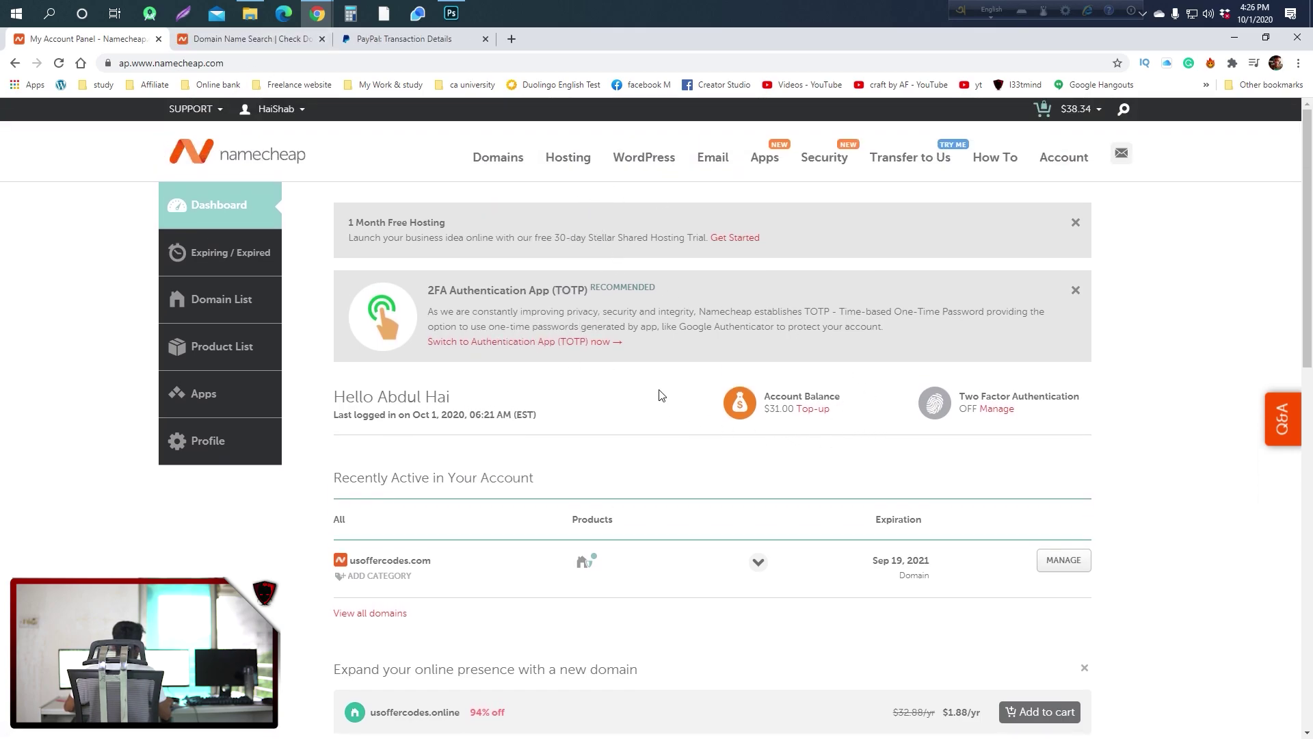
pyautogui.click(246, 39)
pyautogui.scroll(-3, 771, 344)
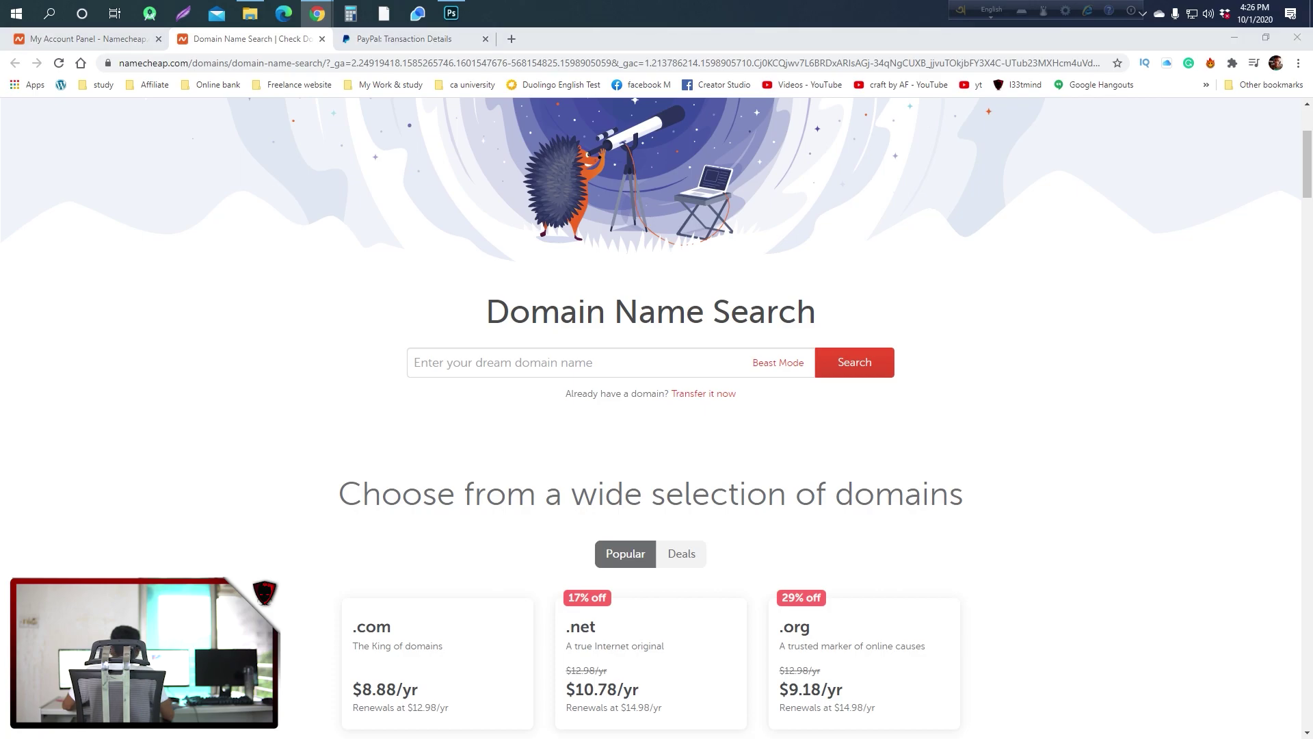
# Step: Search for findcodes.win and add it to the cart at $3.98/yr, making the total $4.16
pyautogui.click(455, 363)
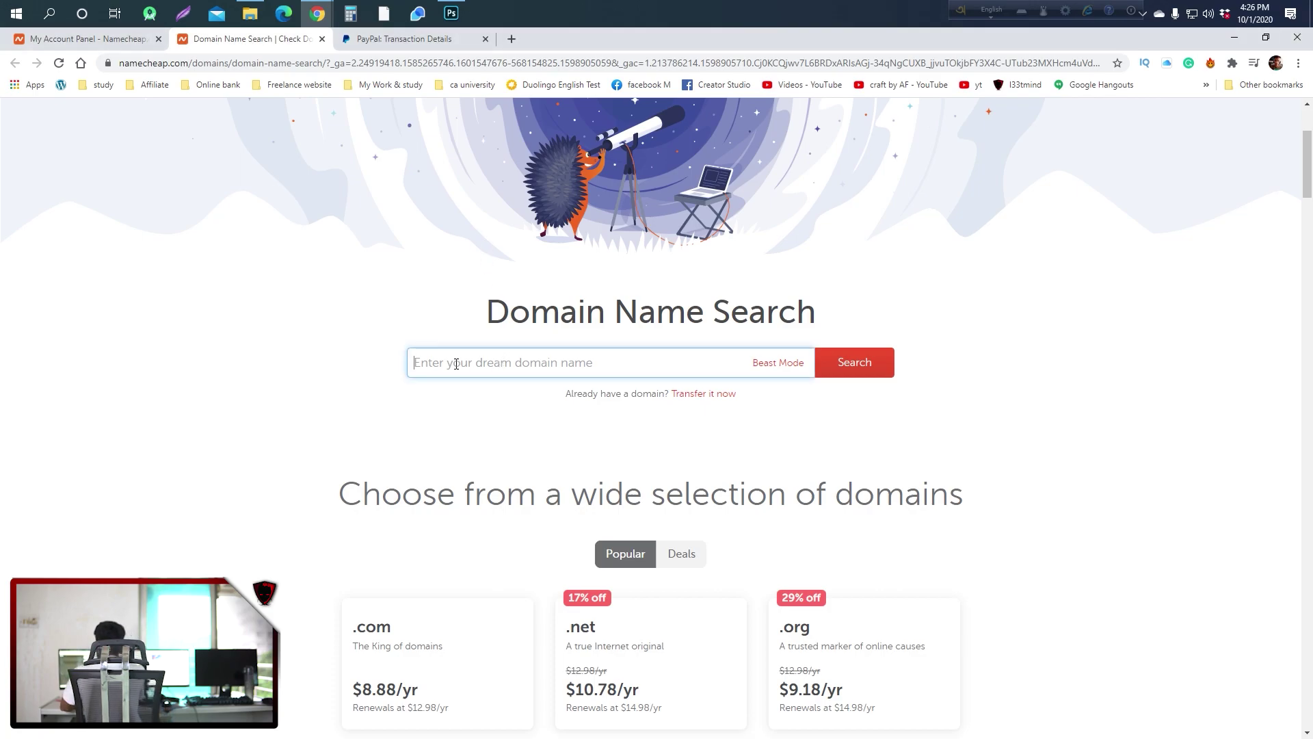
pyautogui.write('findcodes.win')
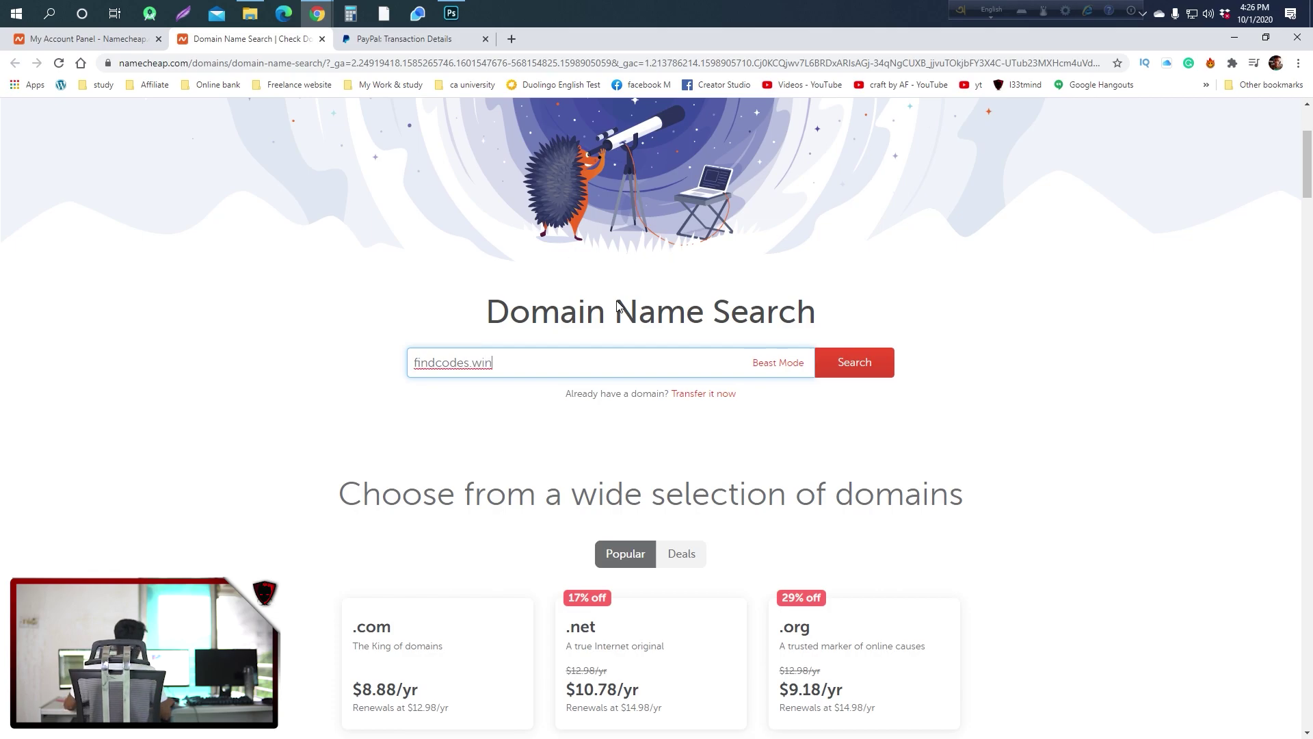
pyautogui.click(860, 373)
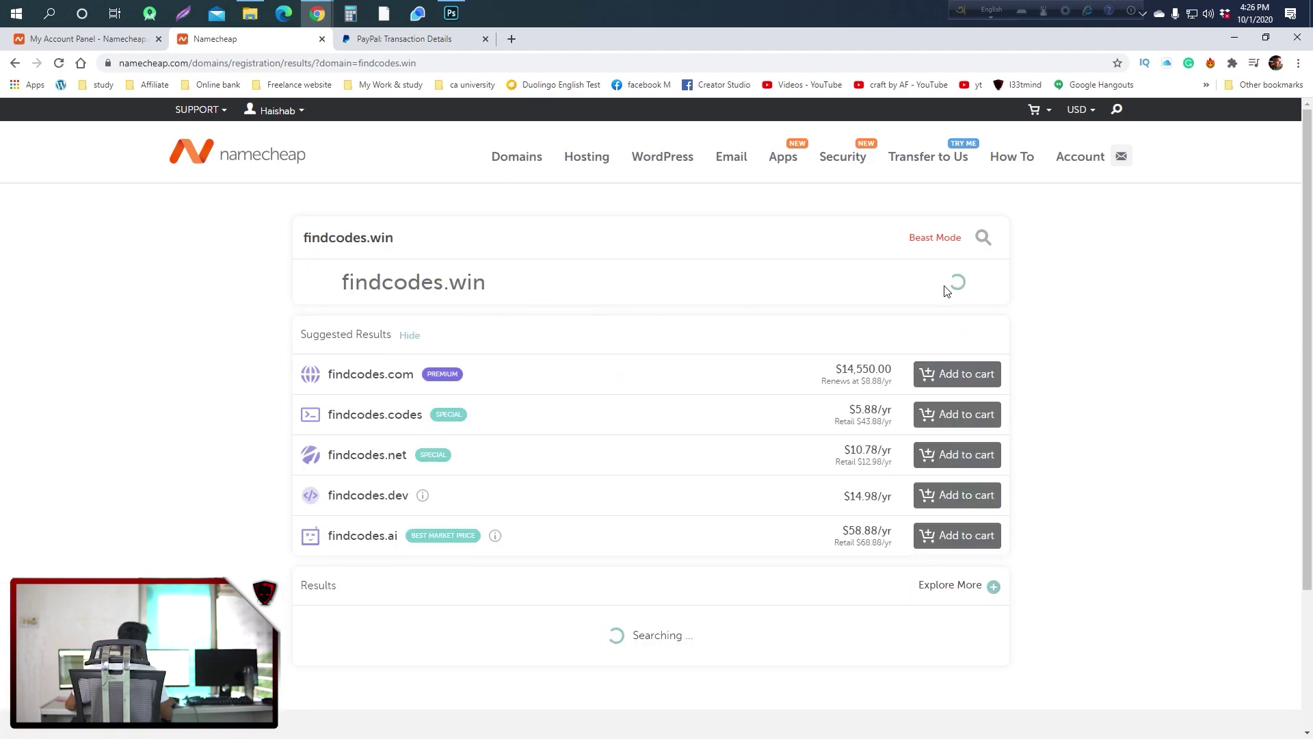
pyautogui.click(934, 283)
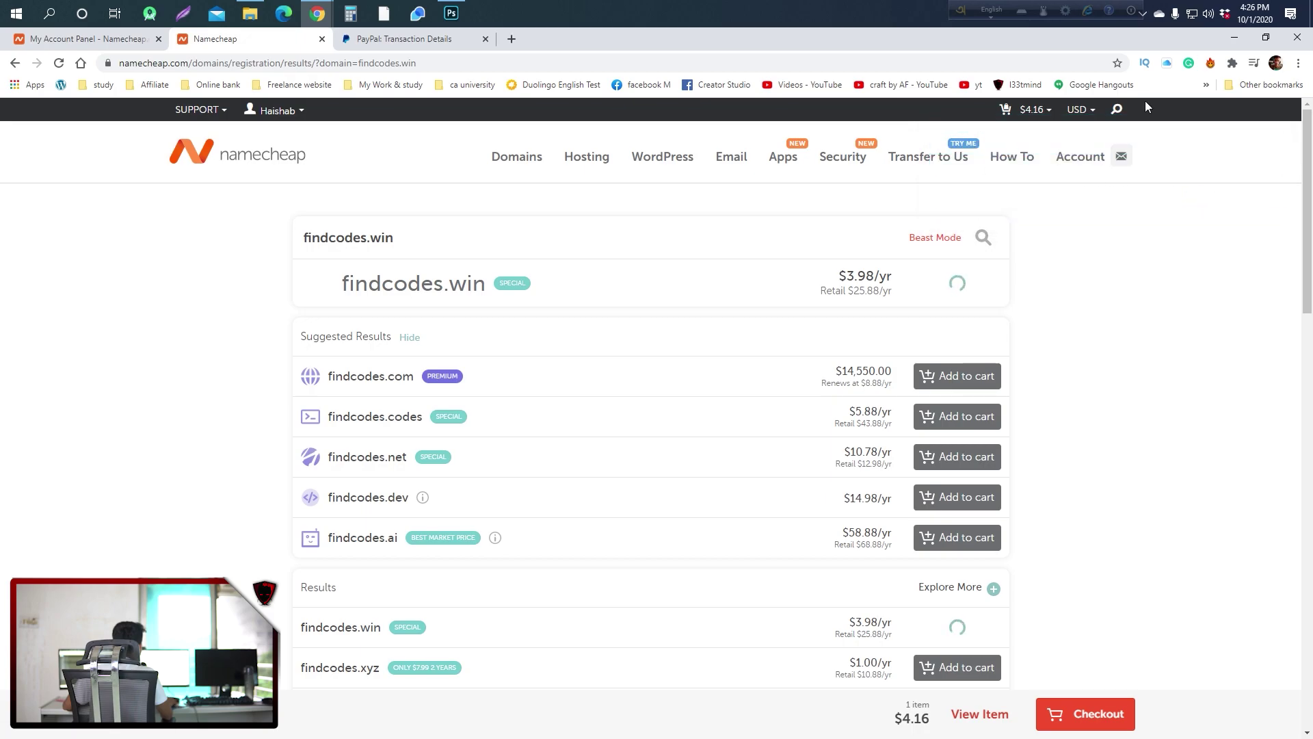
pyautogui.moveTo(1044, 115)
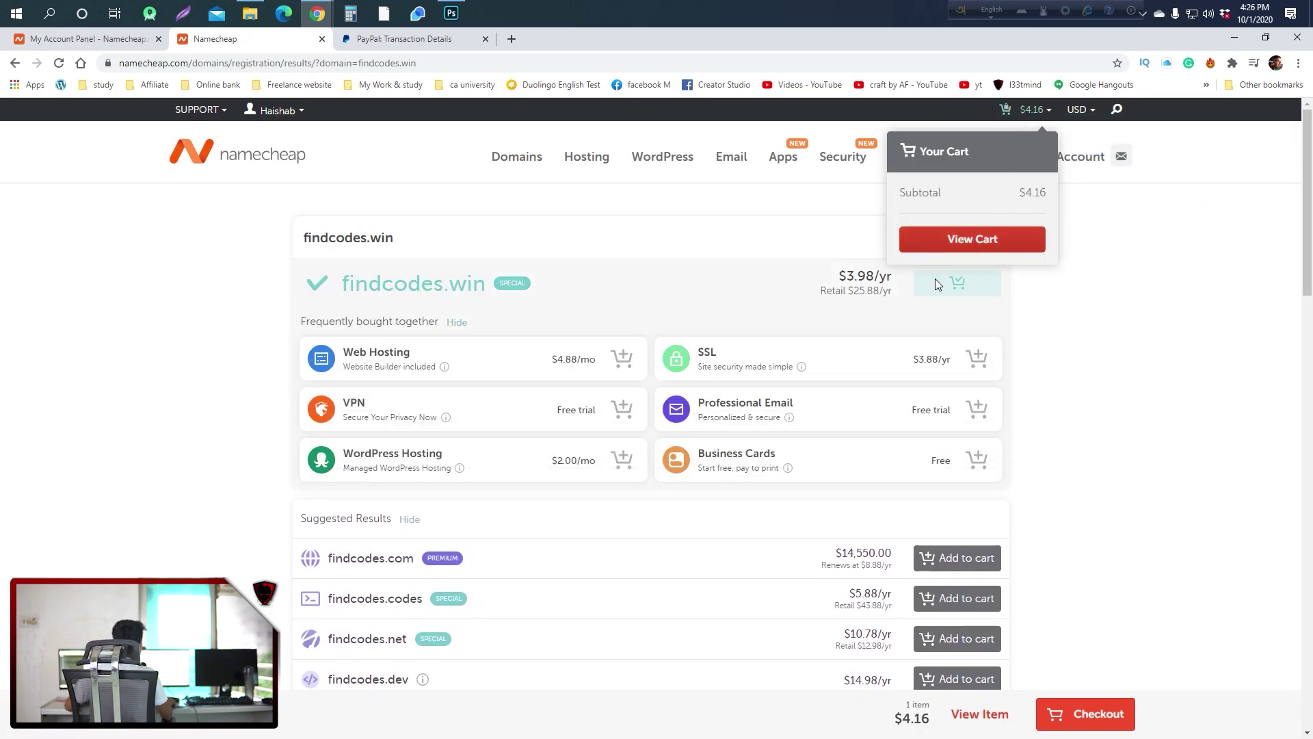
# Step: Navigate via the Hosting menu to the Shared Hosting plans page
pyautogui.moveTo(587, 157)
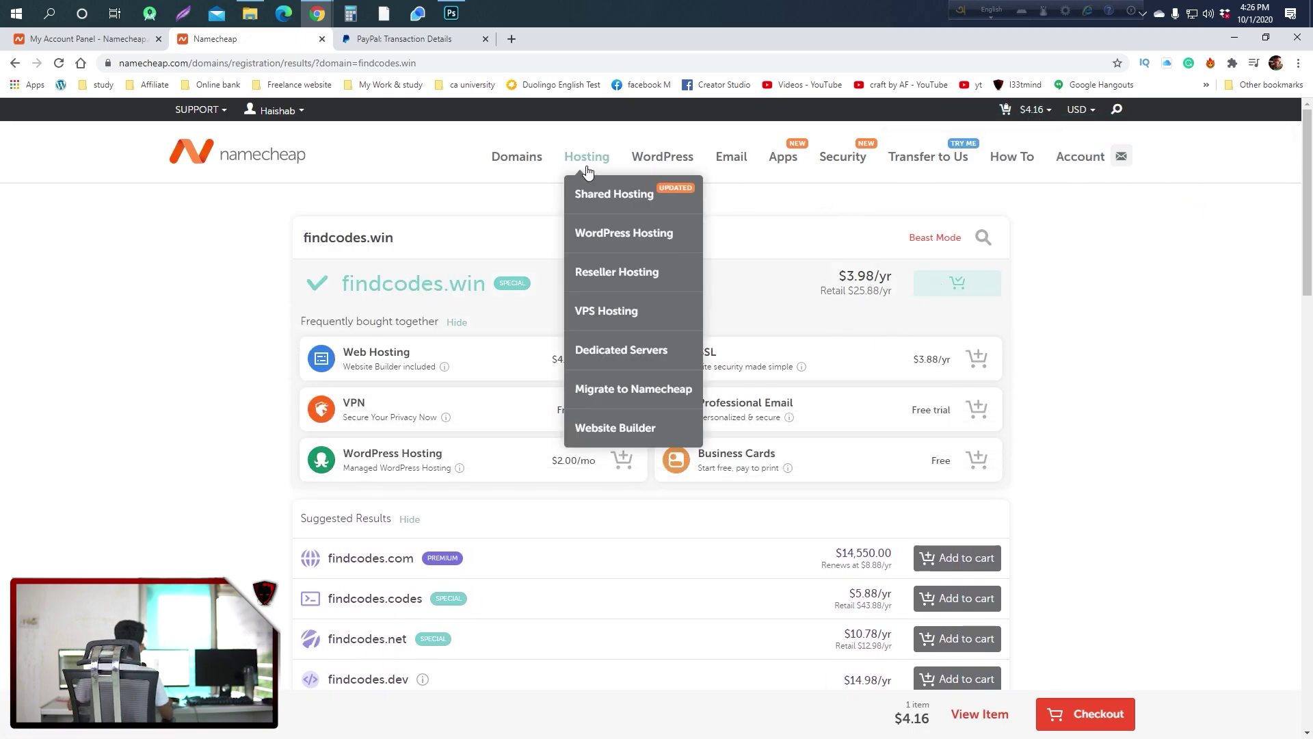
pyautogui.click(590, 192)
pyautogui.scroll(-5, 627, 267)
pyautogui.scroll(5, 616, 288)
pyautogui.moveTo(587, 157)
pyautogui.click(580, 199)
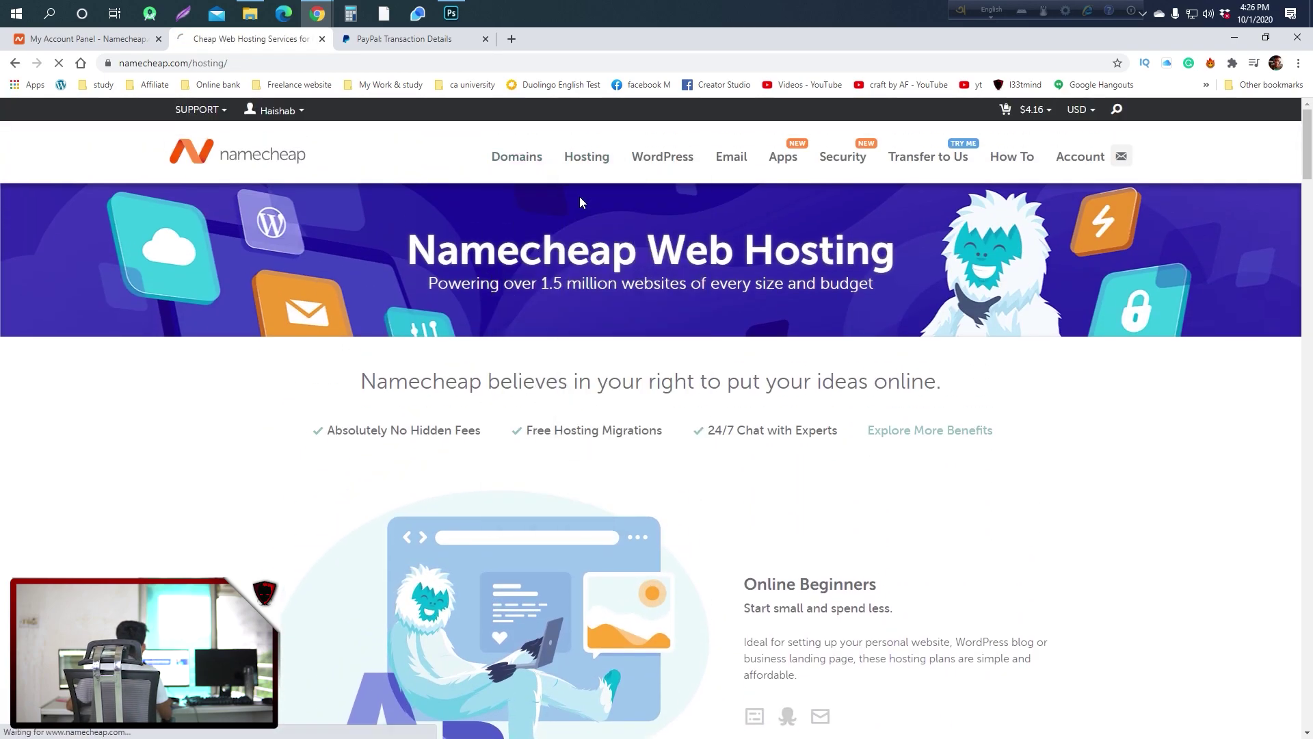
pyautogui.scroll(-2, 477, 302)
pyautogui.scroll(-2, 477, 302)
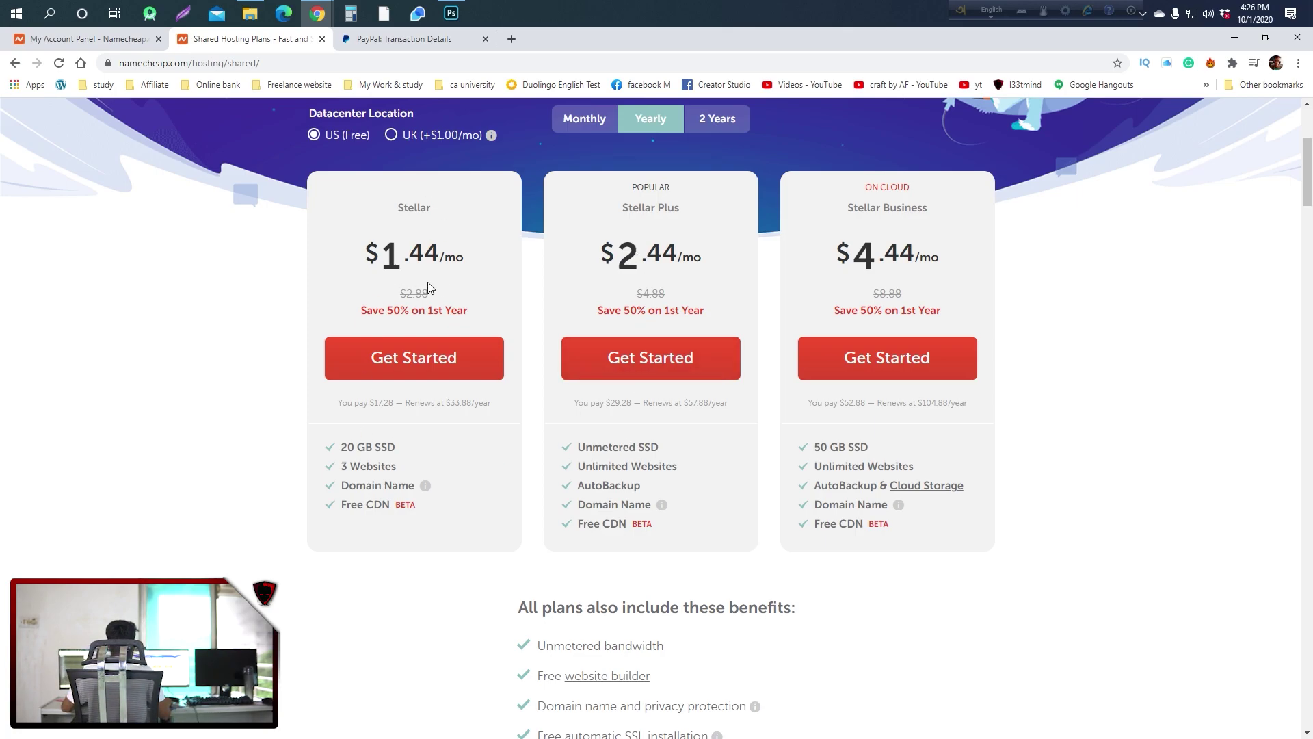
# Step: Compare Stellar's 20 GB SSD with Stellar Plus's unmetered SSD, unlimited websites and AutoBackup, then choose Stellar
pyautogui.moveTo(339, 450)
pyautogui.mouseDown()
pyautogui.moveTo(363, 446)
pyautogui.moveTo(345, 465)
pyautogui.moveTo(370, 464)
pyautogui.moveTo(365, 445)
pyautogui.mouseUp()
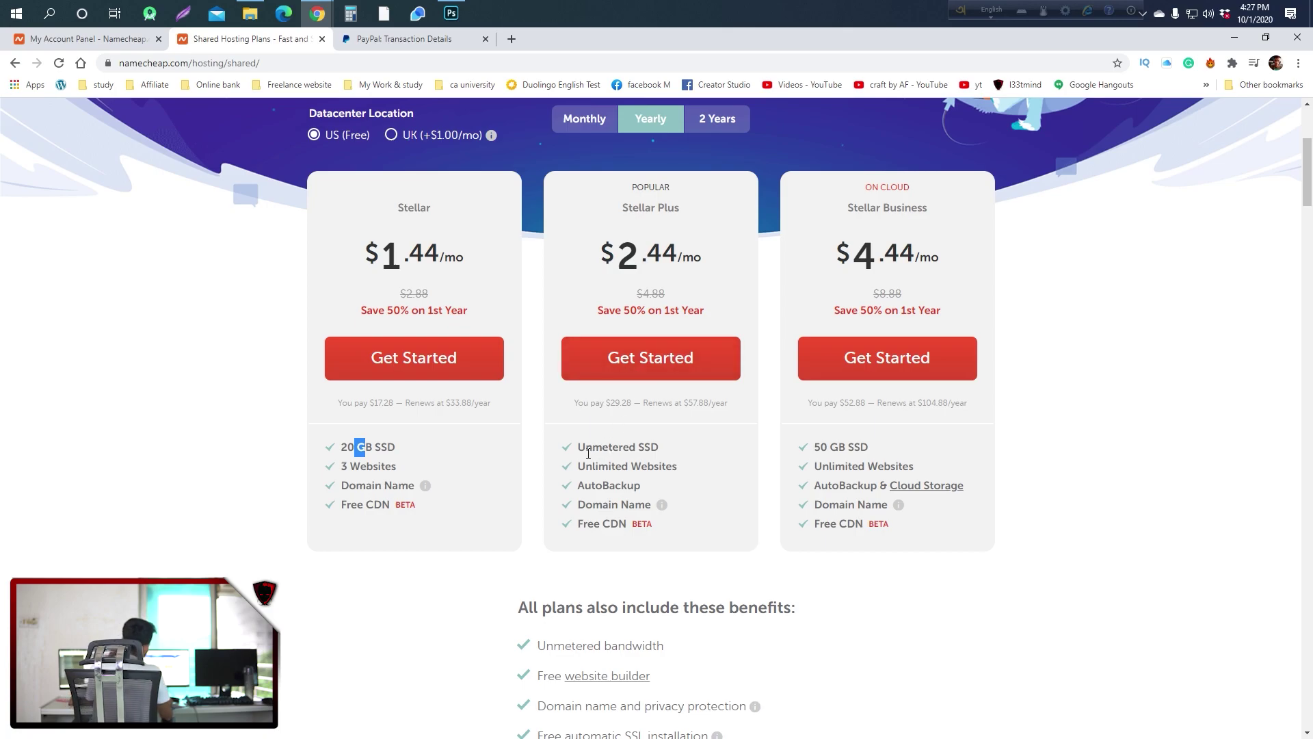
pyautogui.moveTo(579, 448); pyautogui.dragTo(630, 448)
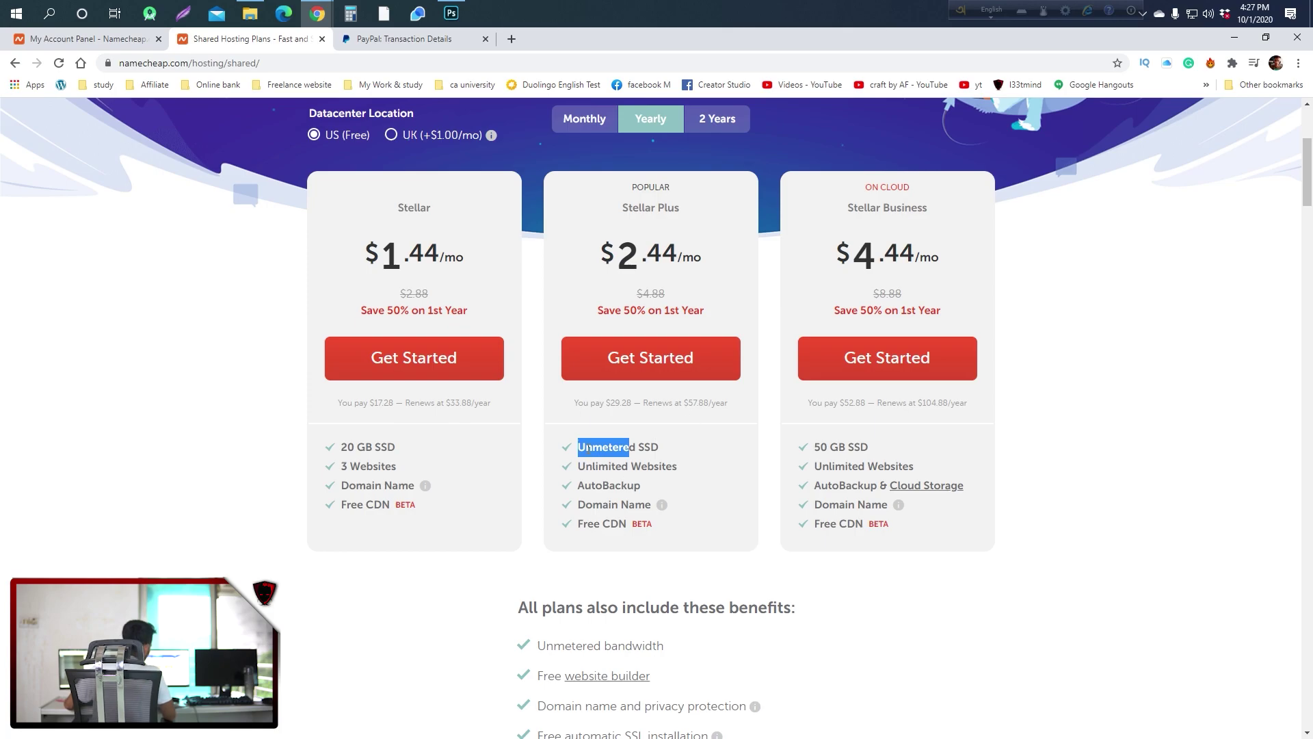
pyautogui.moveTo(577, 467); pyautogui.dragTo(674, 470)
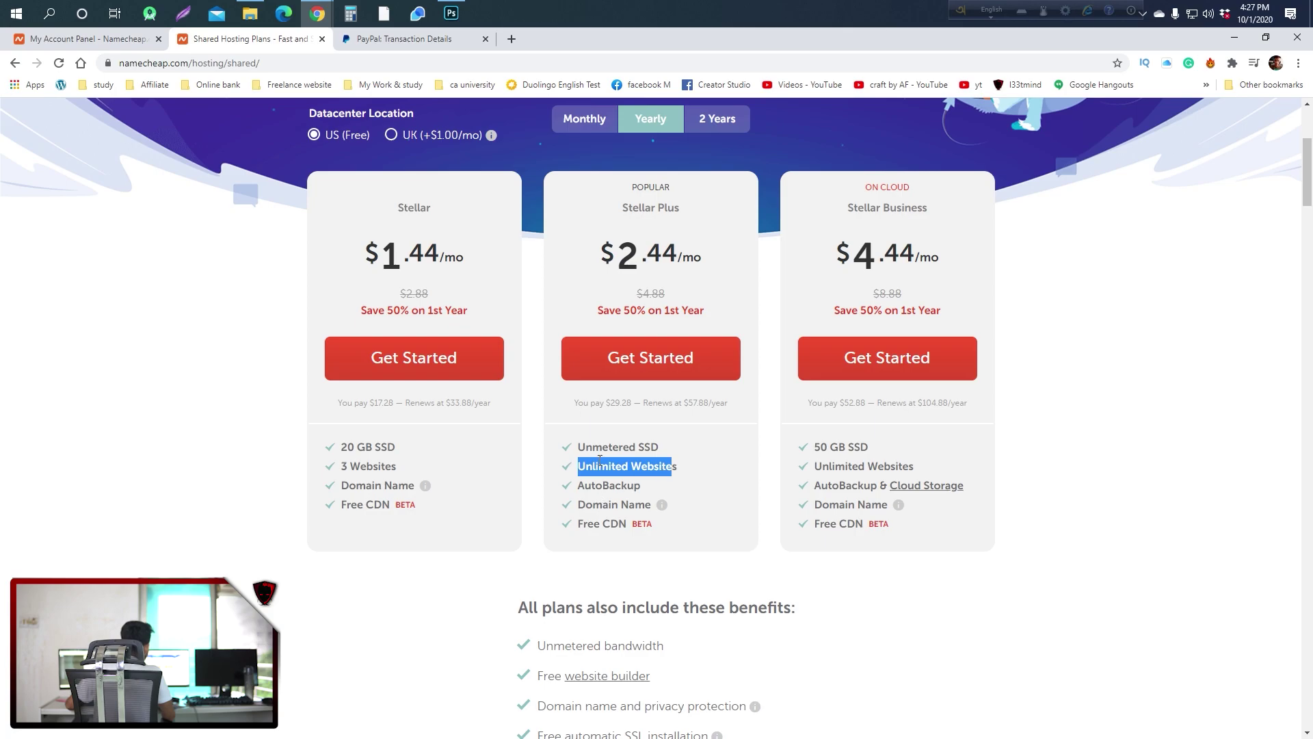
pyautogui.moveTo(578, 486); pyautogui.dragTo(635, 500)
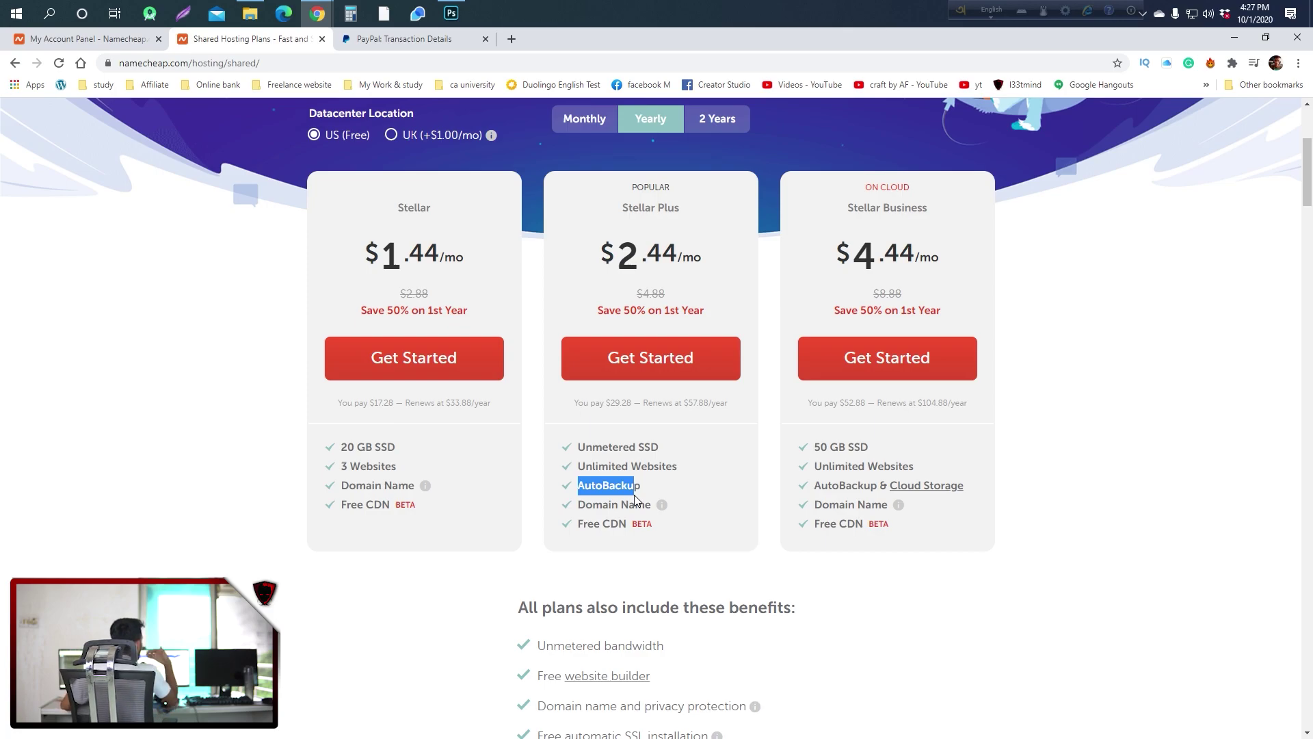
pyautogui.moveTo(650, 492); pyautogui.dragTo(578, 482)
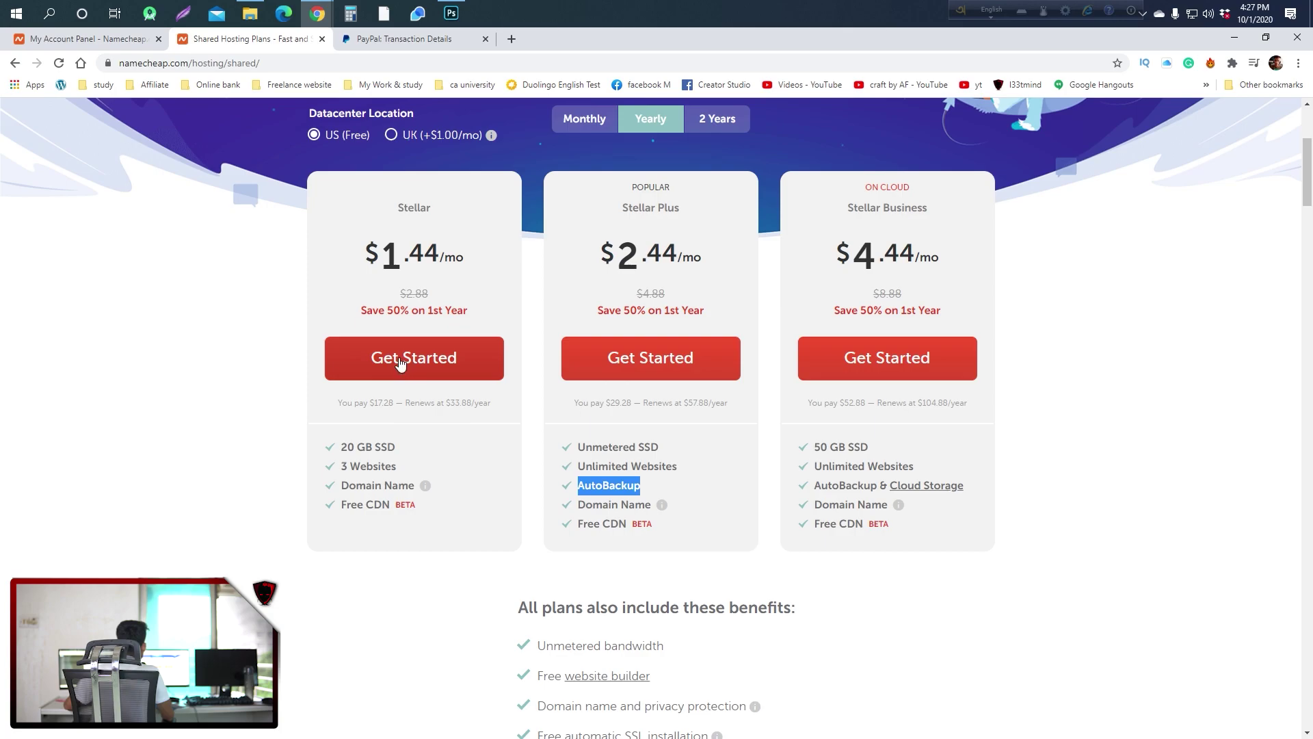
pyautogui.click(305, 368)
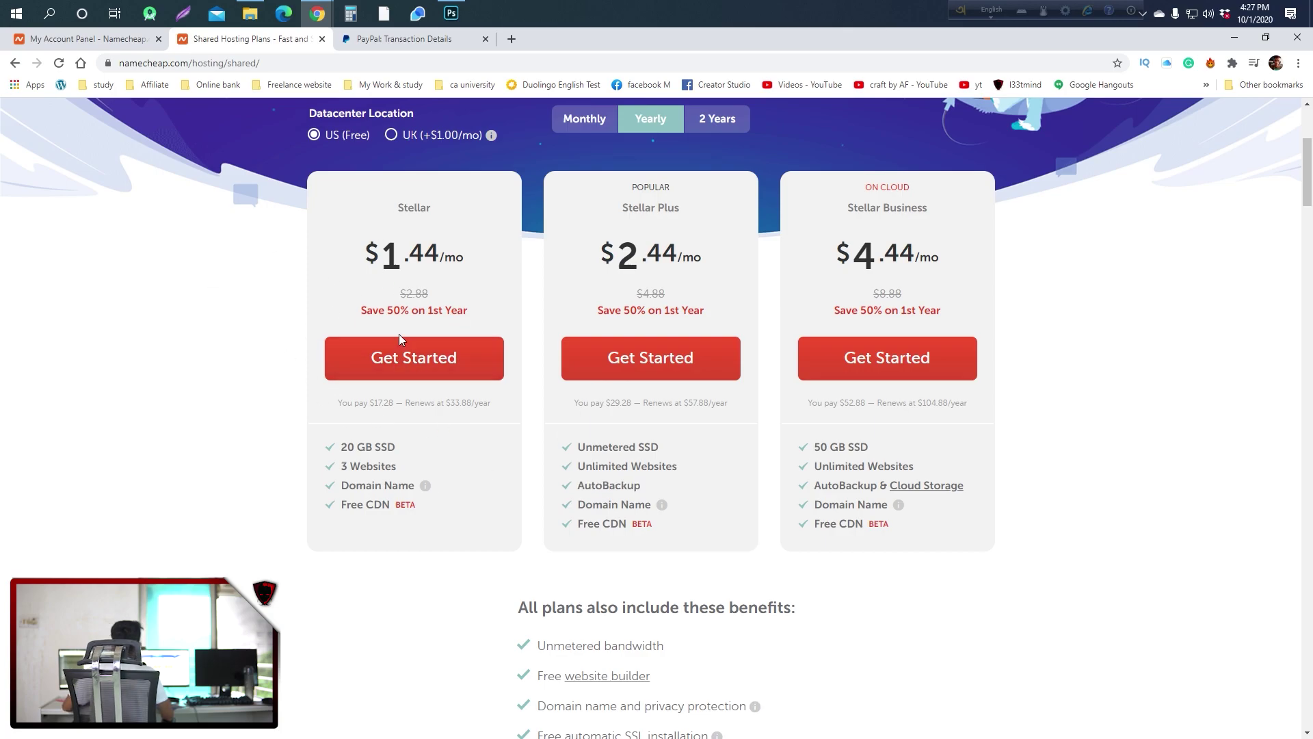
pyautogui.click(404, 357)
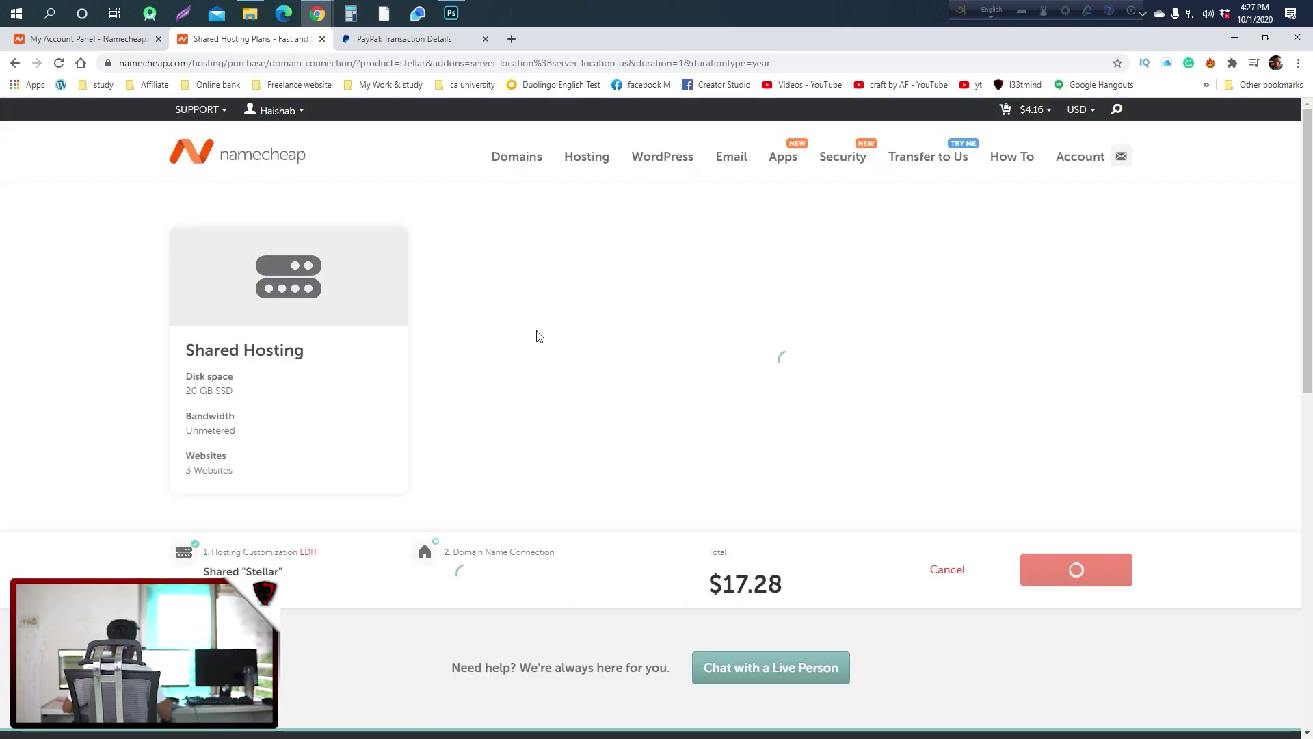
# Step: Connect the Stellar plan to findcodes.win, the new domain already in the cart
pyautogui.click(549, 391)
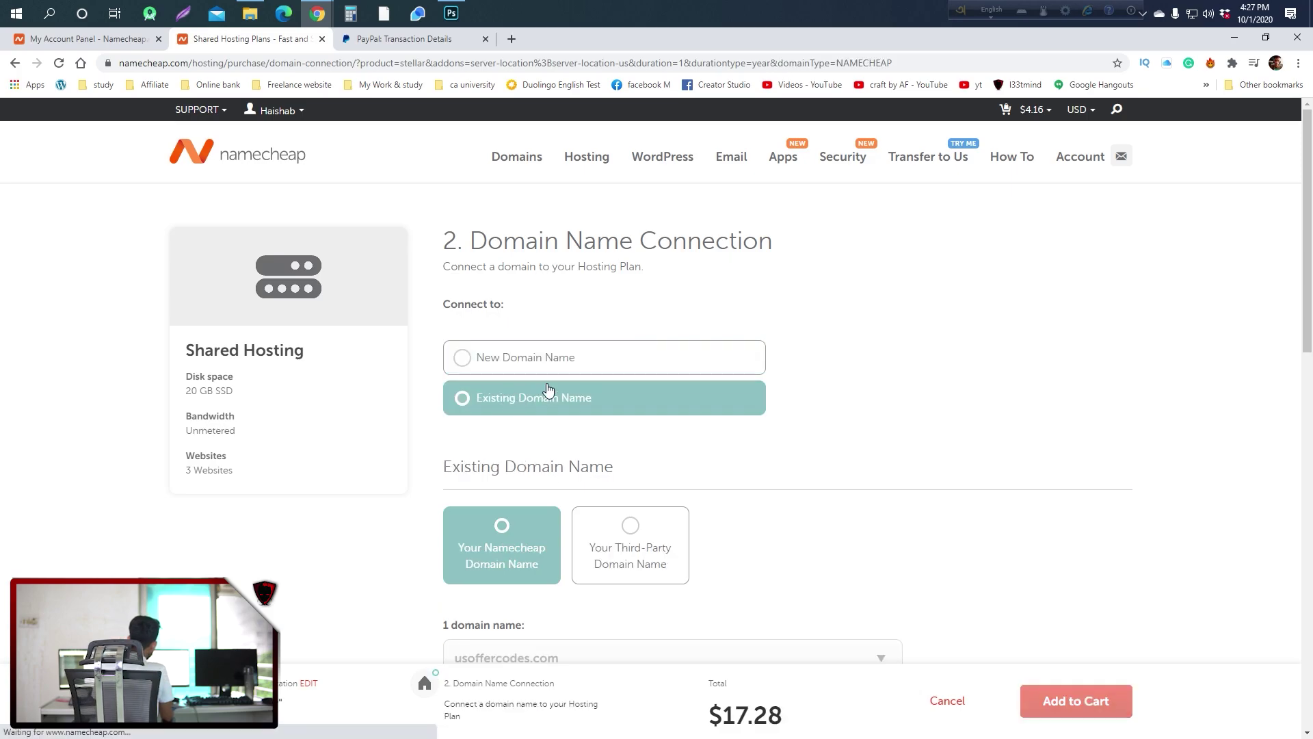
pyautogui.scroll(-4, 628, 405)
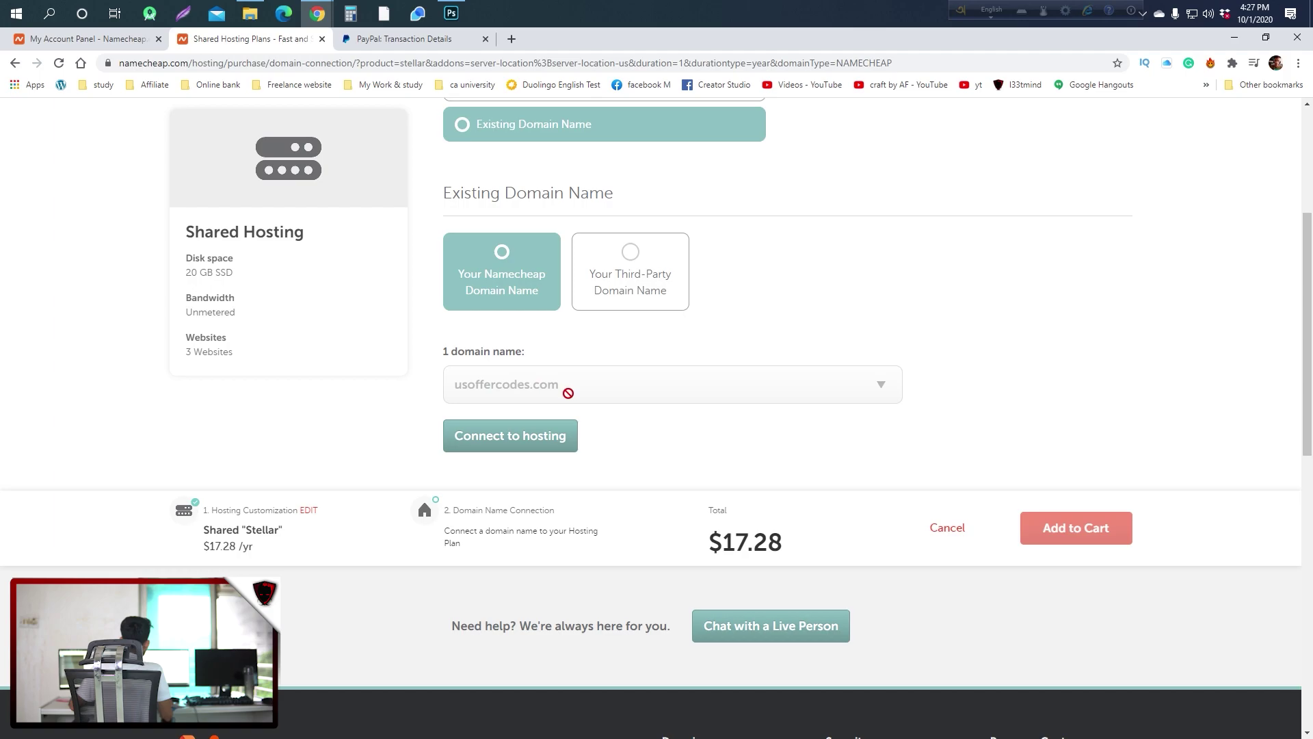
pyautogui.click(657, 292)
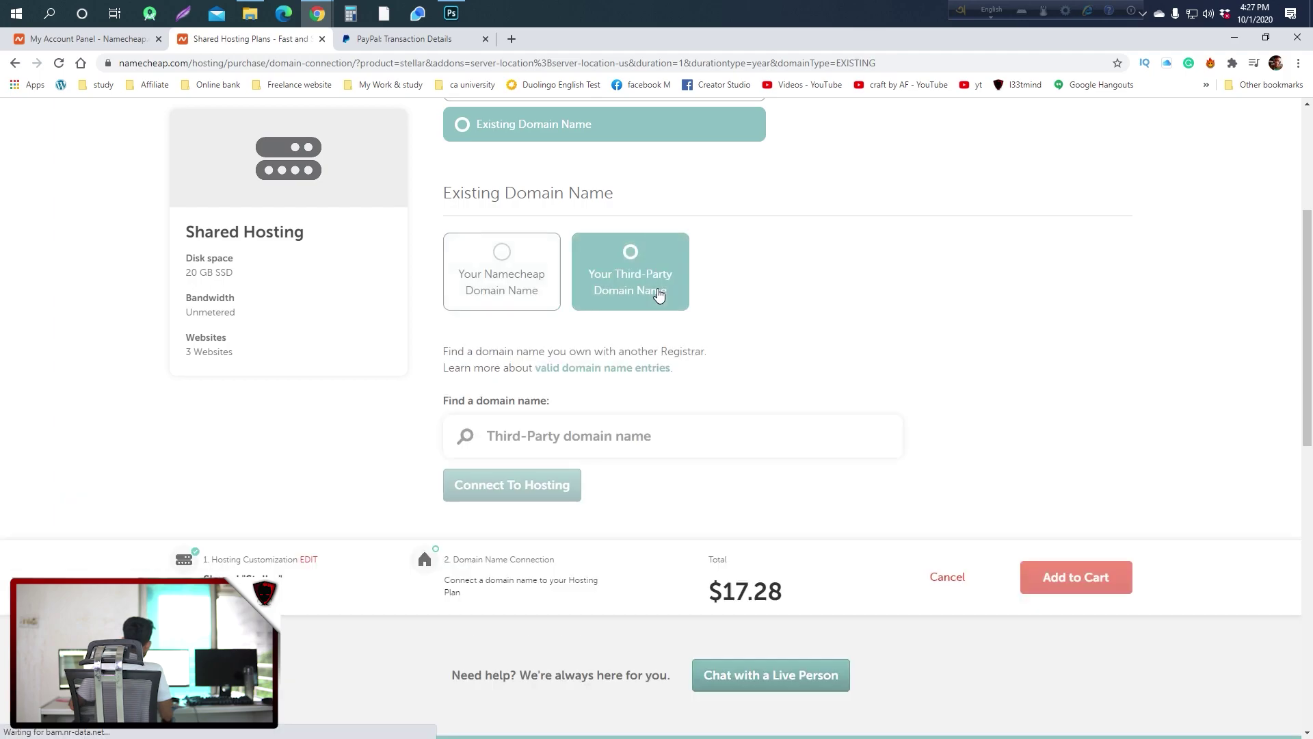
pyautogui.click(511, 290)
pyautogui.scroll(3, 547, 294)
pyautogui.click(541, 299)
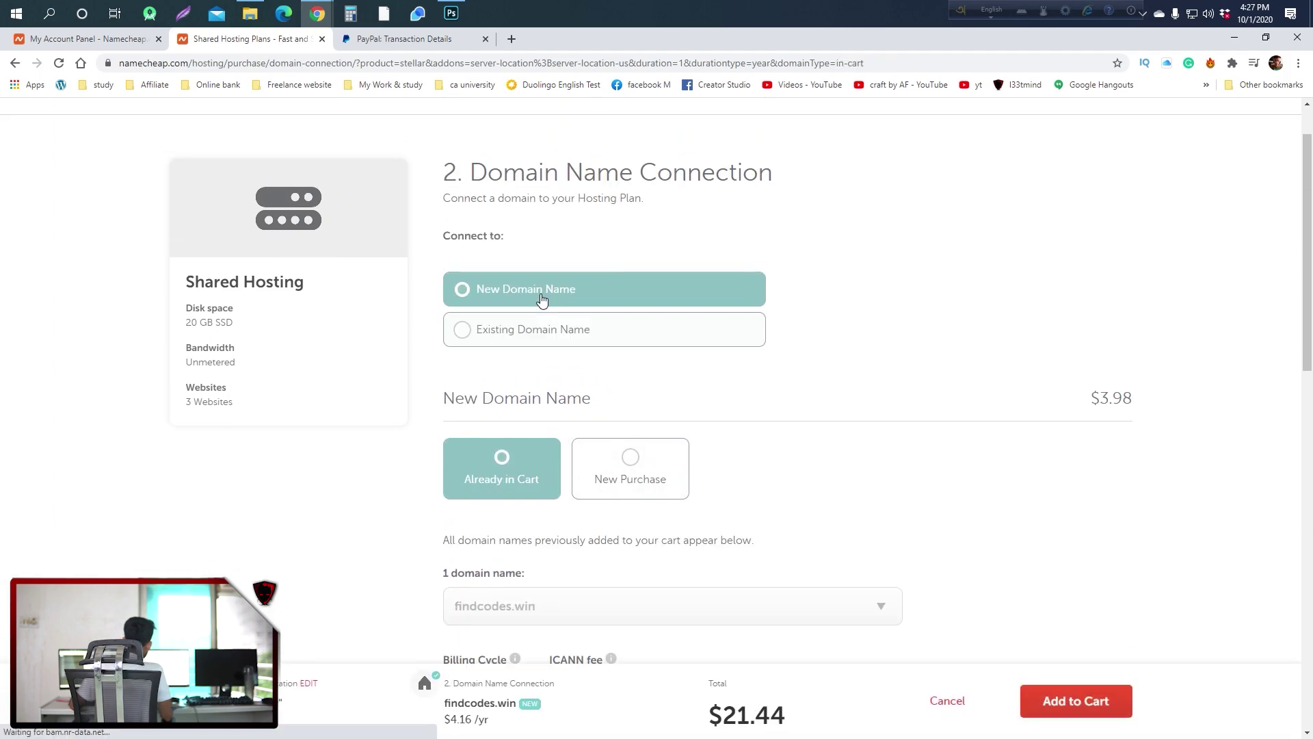
pyautogui.scroll(-2, 547, 451)
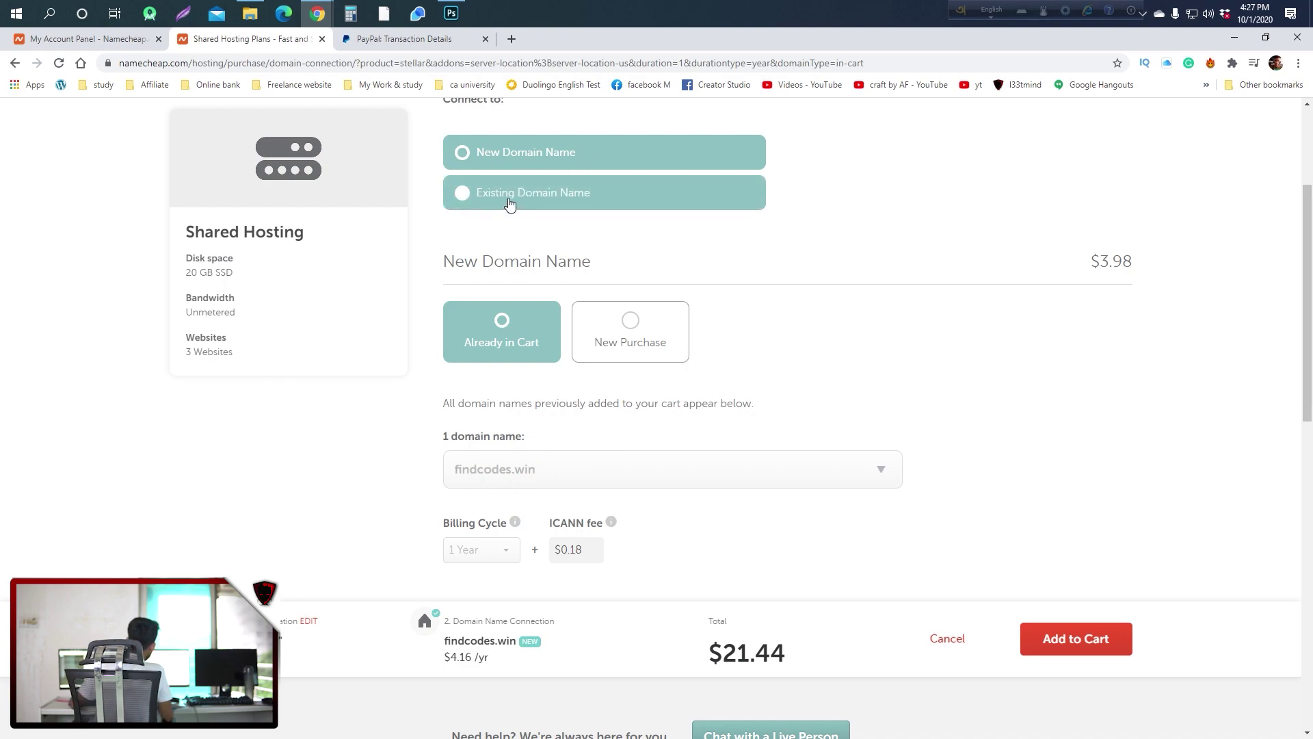
pyautogui.scroll(3, 589, 301)
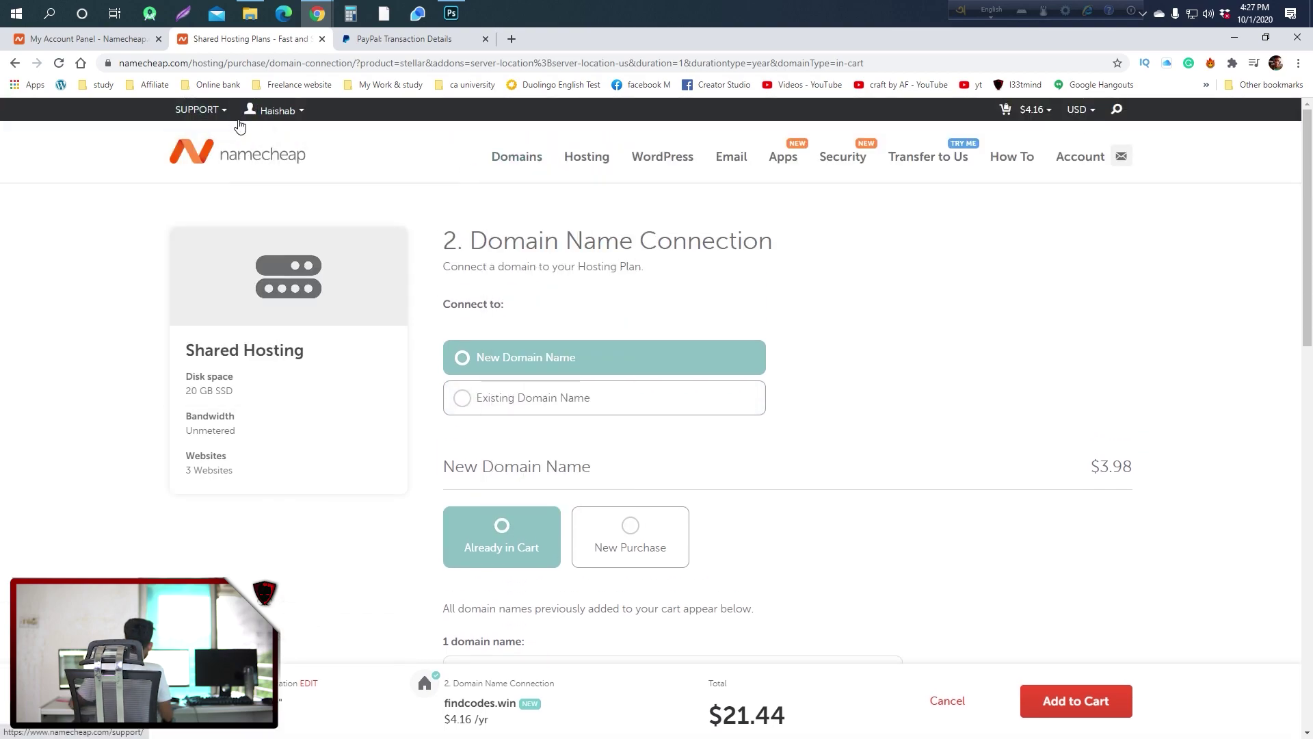
# Step: Open the account dashboard in another tab, then add Stellar hosting with findcodes.win to the cart ($21.44)
pyautogui.moveTo(277, 111)
pyautogui.click(277, 250)
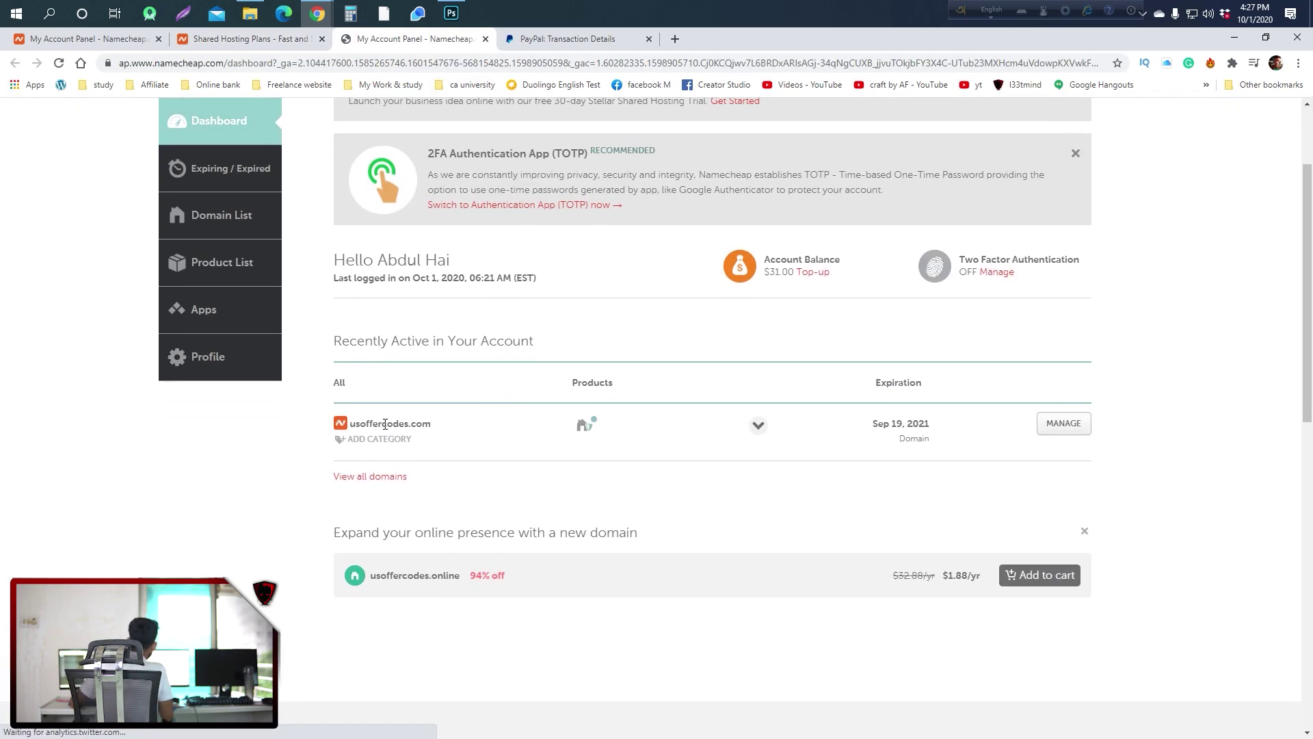
pyautogui.click(274, 38)
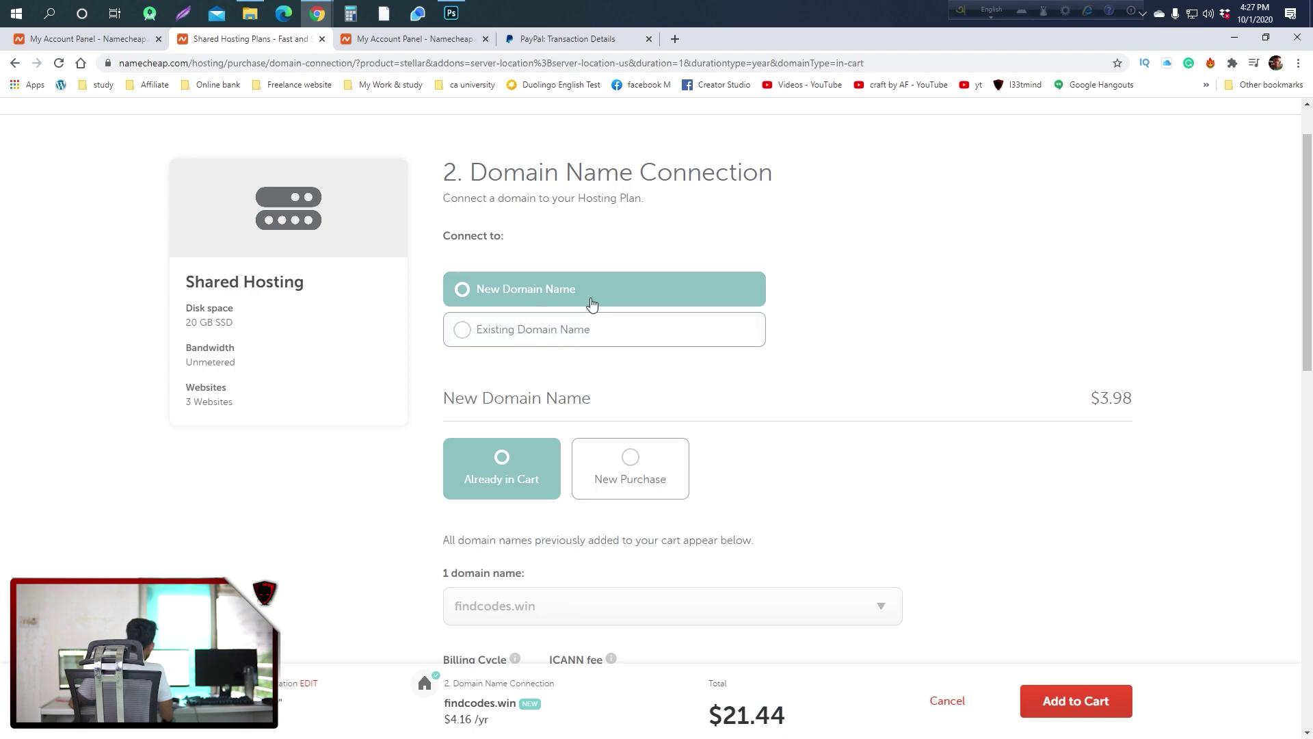
pyautogui.scroll(-3, 590, 301)
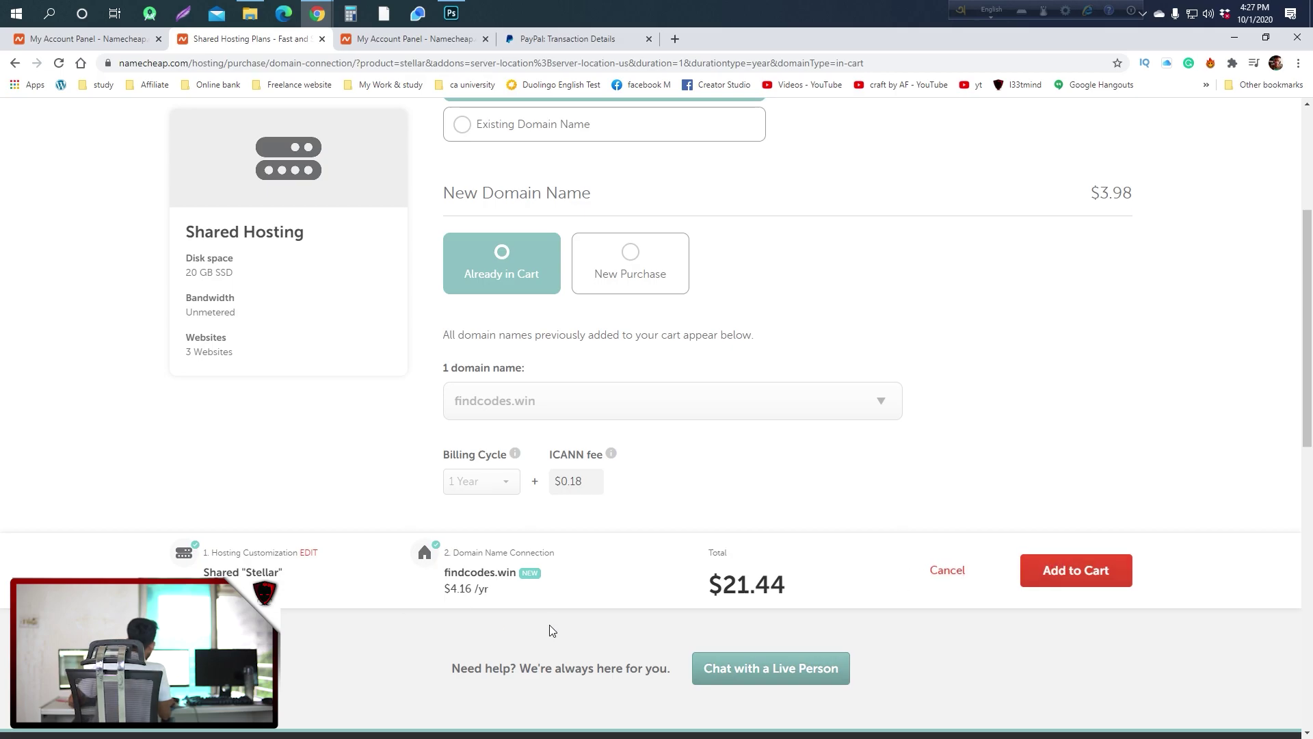
pyautogui.click(1034, 571)
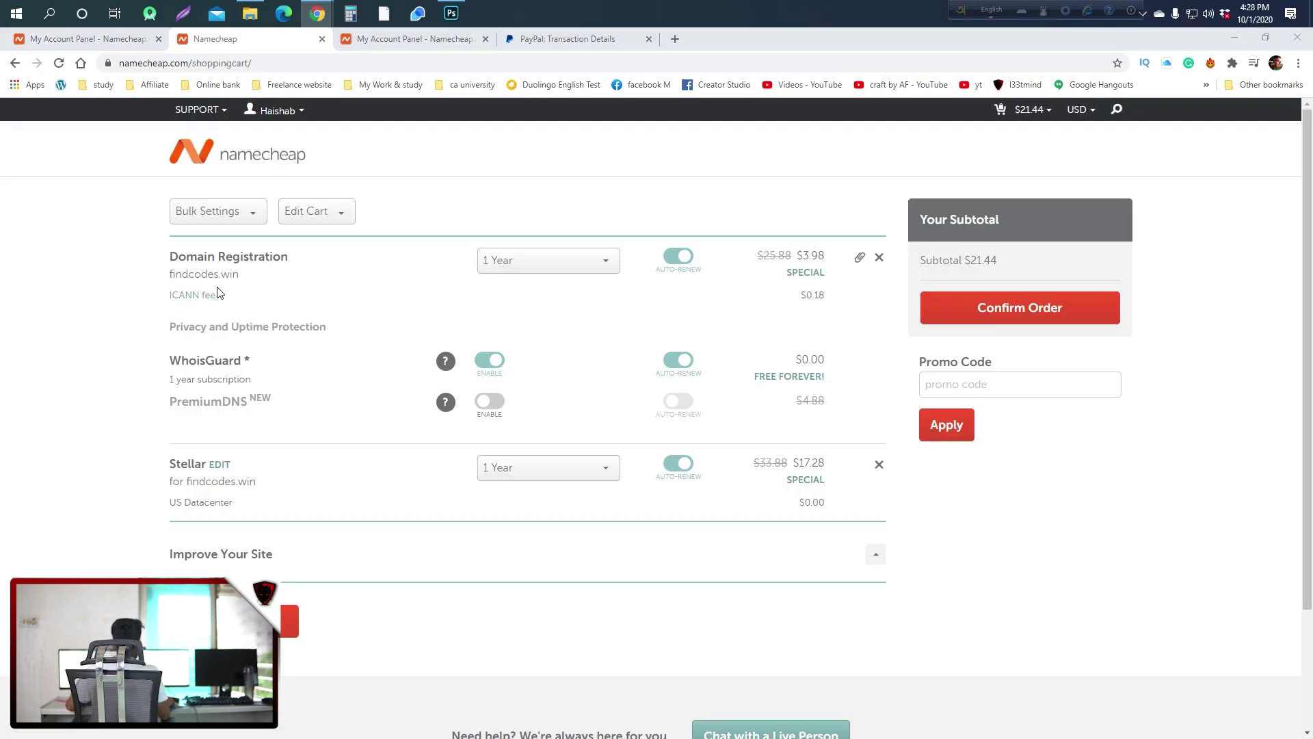
# Step: Scroll through the shopping cart and inspect the site's connection security details
pyautogui.scroll(-2, 686, 342)
pyautogui.scroll(2, 378, 372)
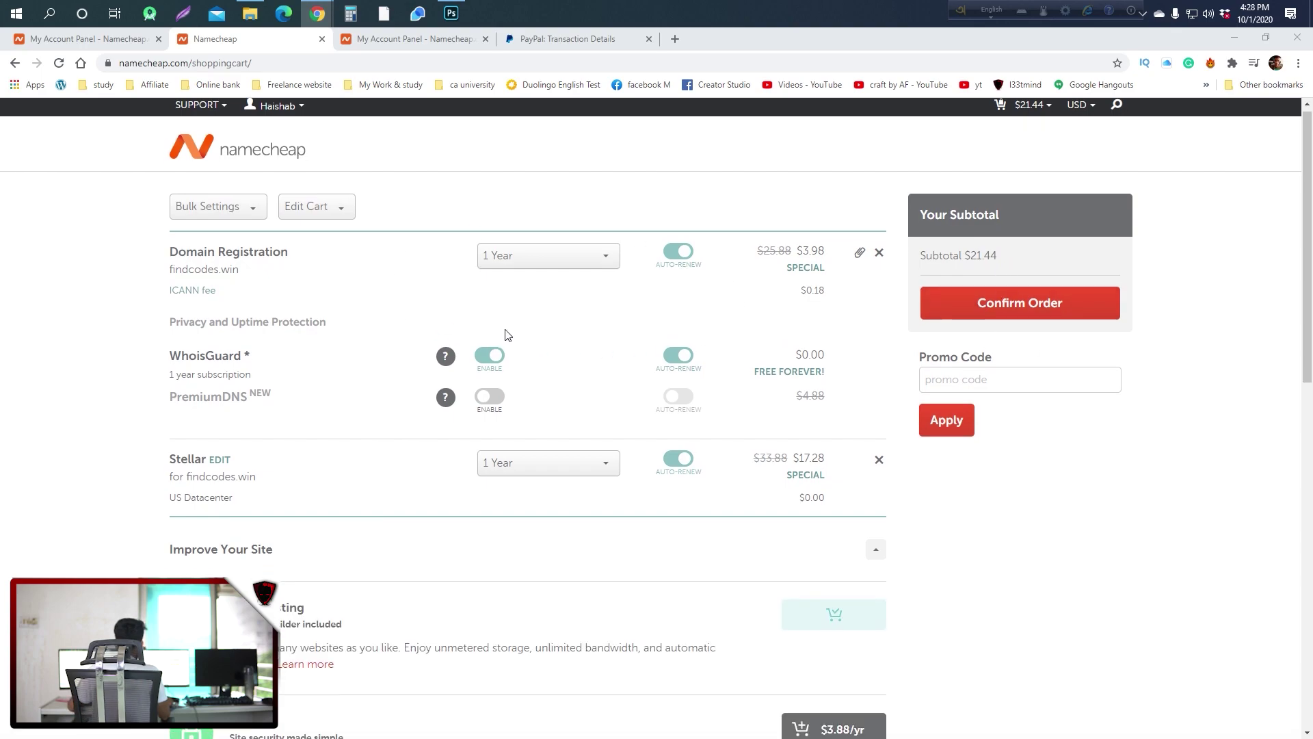
pyautogui.scroll(-3, 712, 408)
pyautogui.scroll(-2, 667, 419)
pyautogui.moveTo(231, 381); pyautogui.dragTo(263, 402)
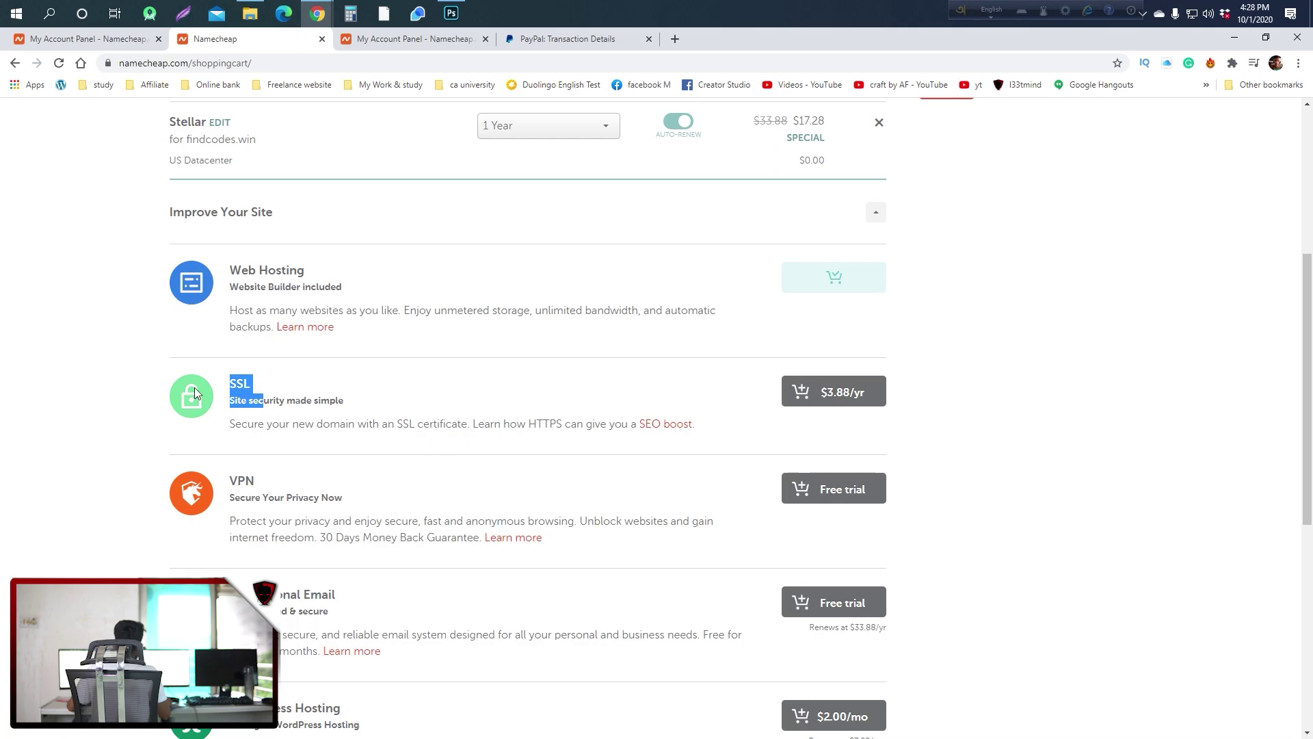
pyautogui.click(108, 63)
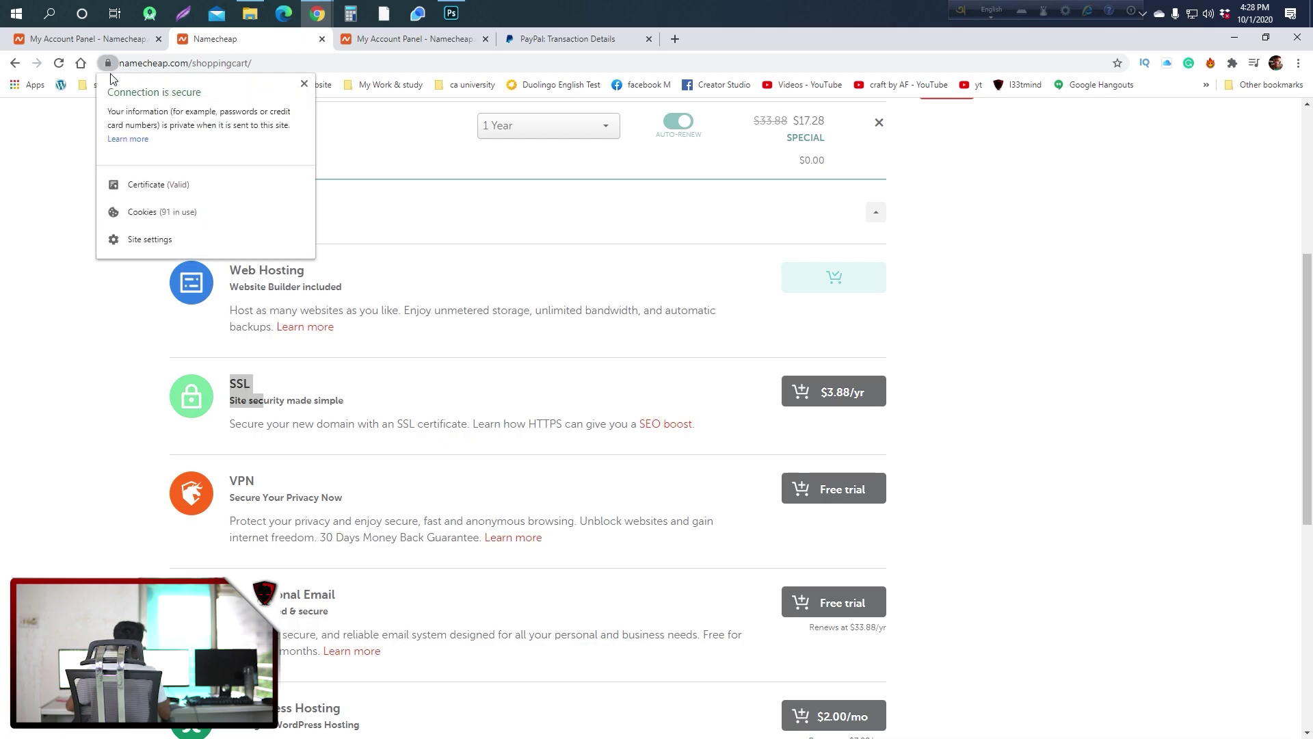
pyautogui.click(70, 200)
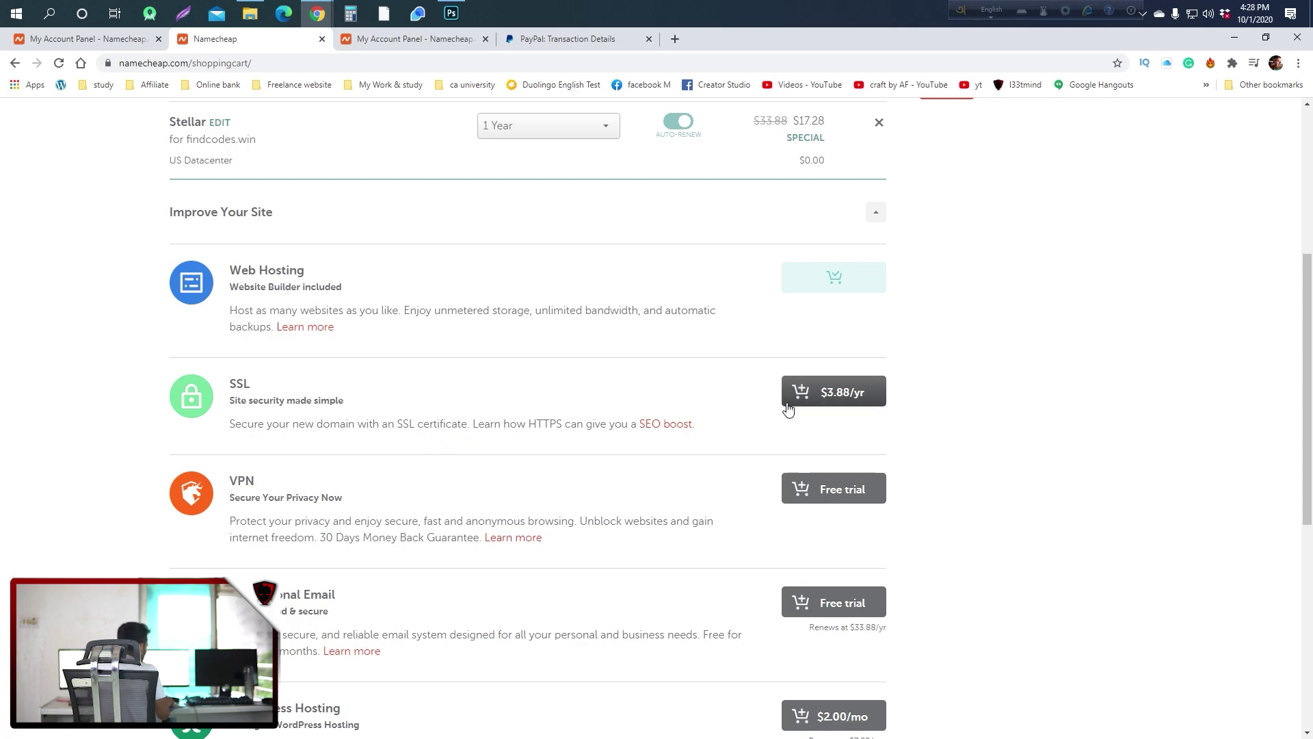
# Step: Review the cart: findcodes.win with free WhoisGuard plus Stellar hosting, subtotal $21.44
pyautogui.scroll(3, 788, 408)
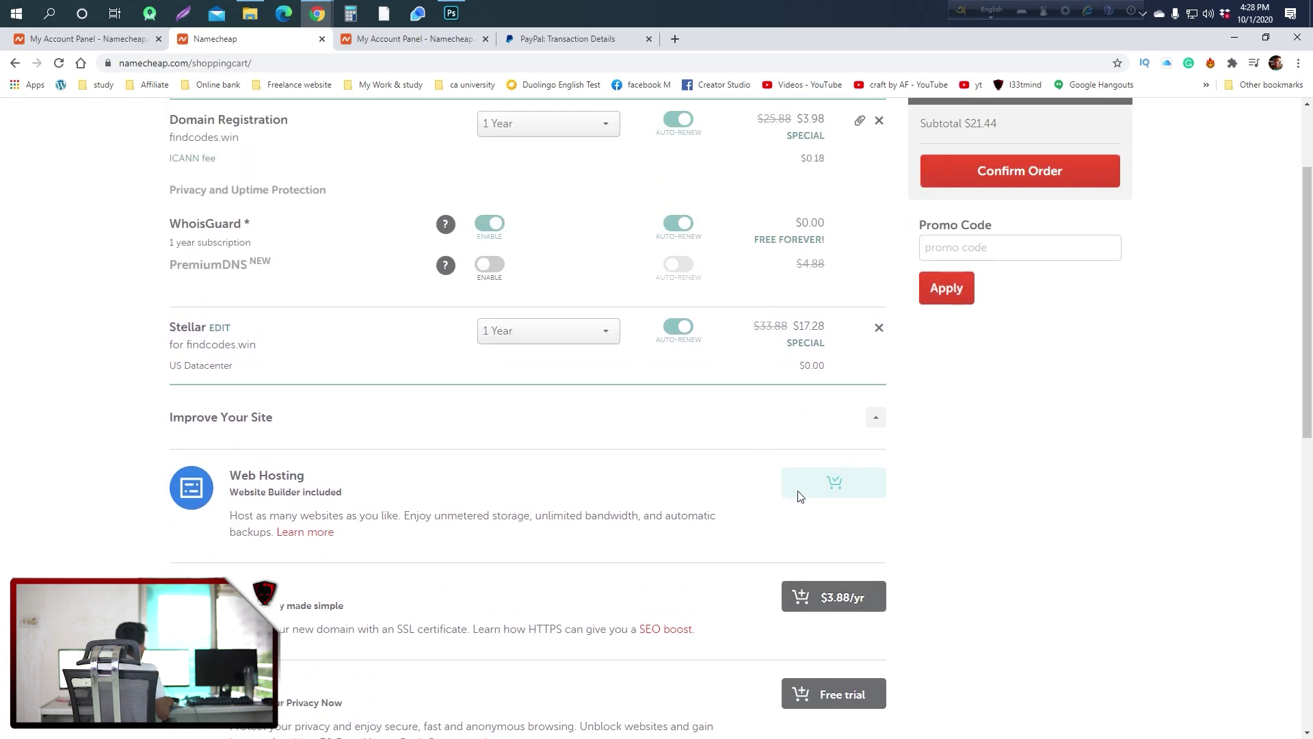
pyautogui.scroll(2, 750, 525)
pyautogui.moveTo(207, 274); pyautogui.dragTo(240, 275)
pyautogui.scroll(-3, 736, 477)
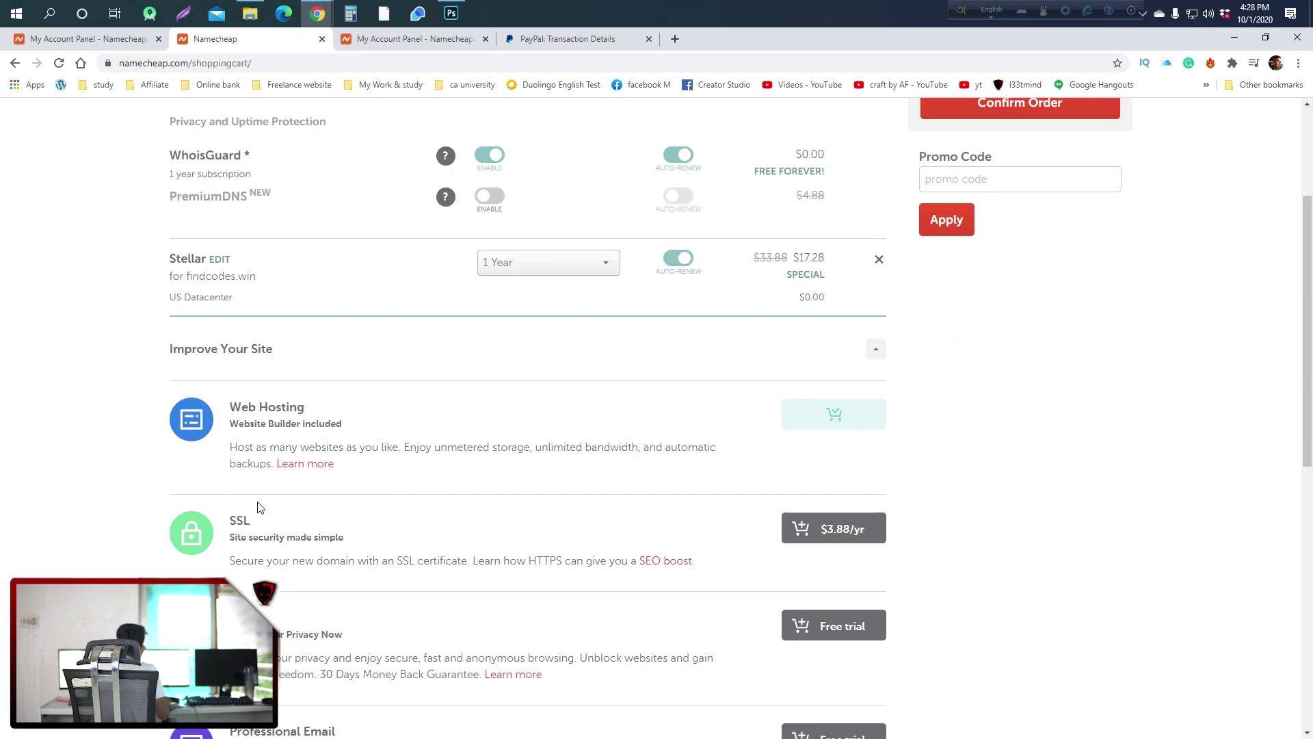
pyautogui.scroll(2, 746, 354)
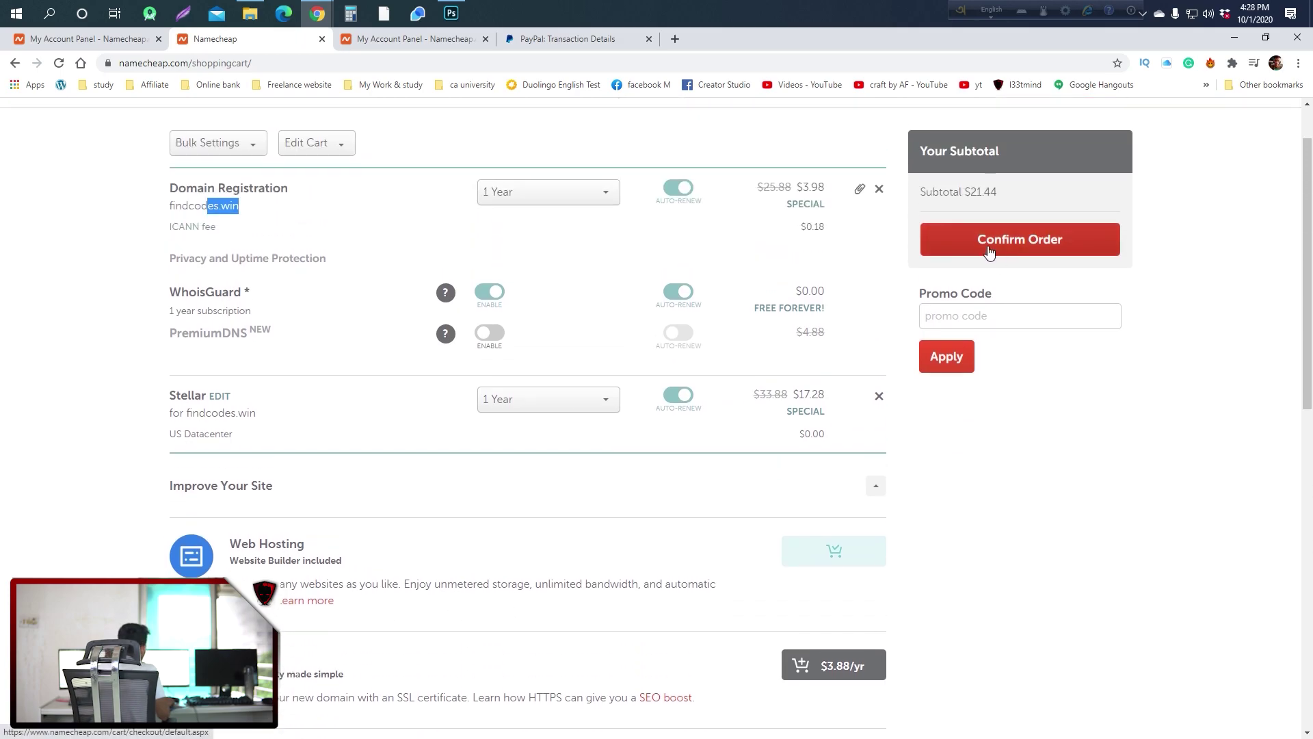
# Step: Proceed to checkout and choose Account Funds as the payment method
pyautogui.click(988, 250)
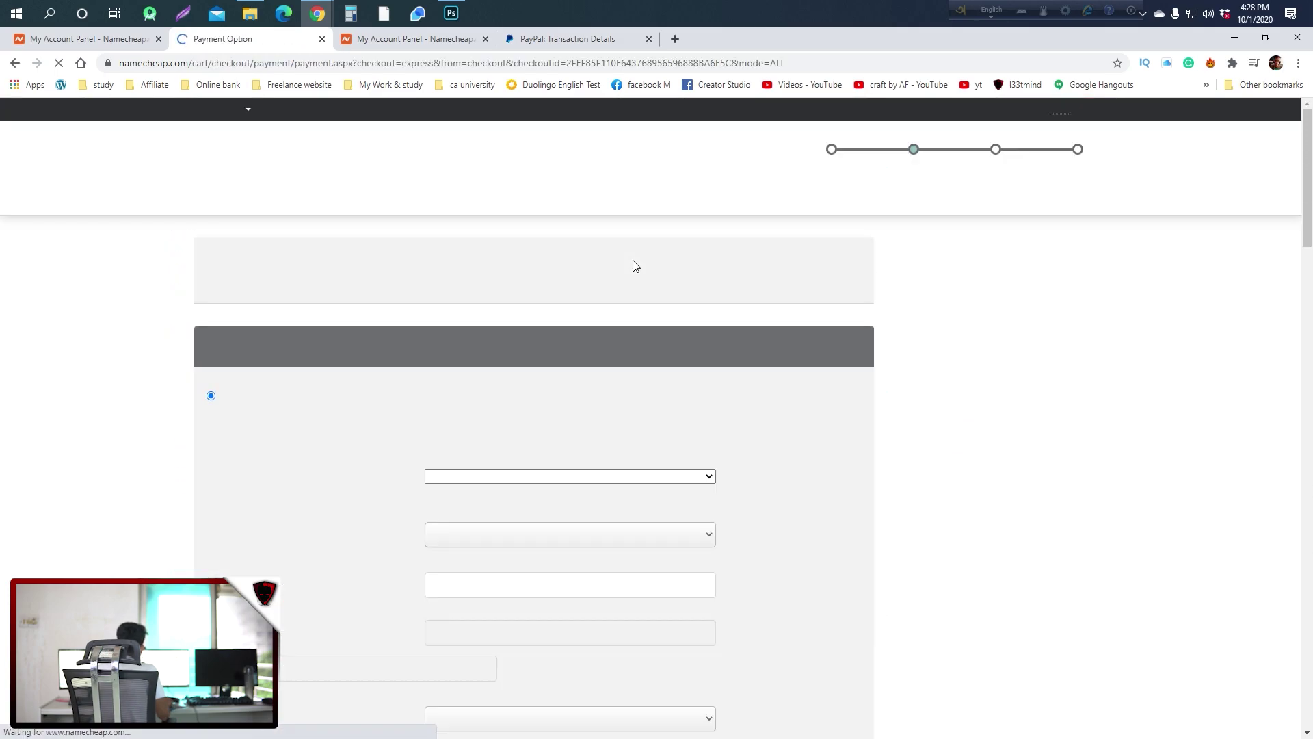
pyautogui.scroll(-6, 616, 335)
pyautogui.scroll(-20, 475, 358)
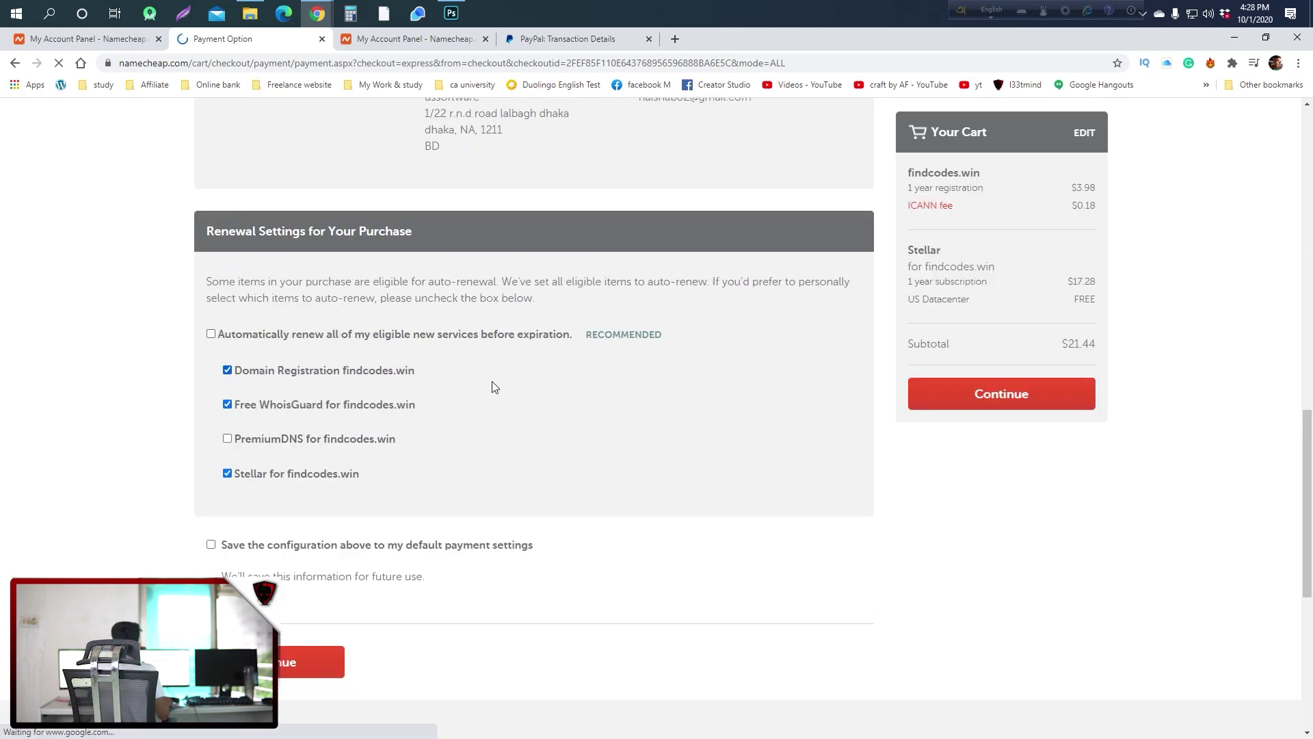
pyautogui.scroll(5, 491, 381)
pyautogui.scroll(3, 274, 342)
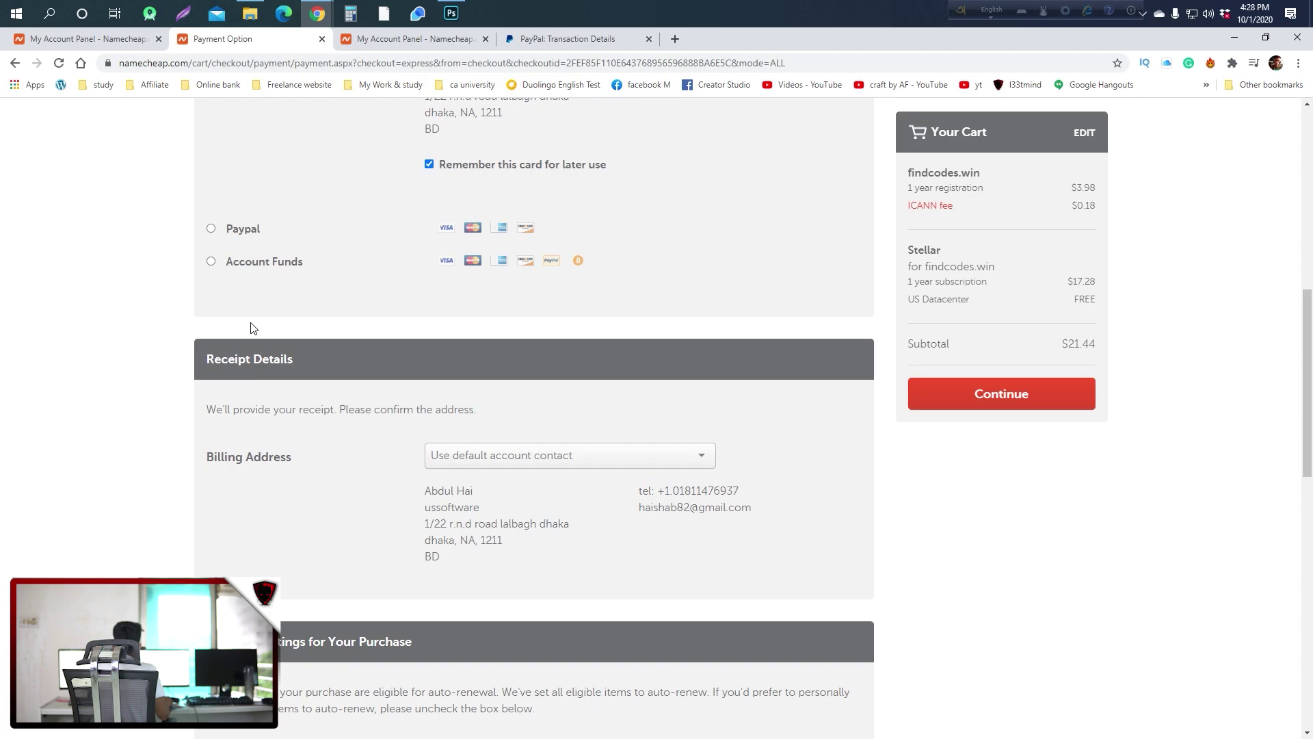
pyautogui.click(211, 329)
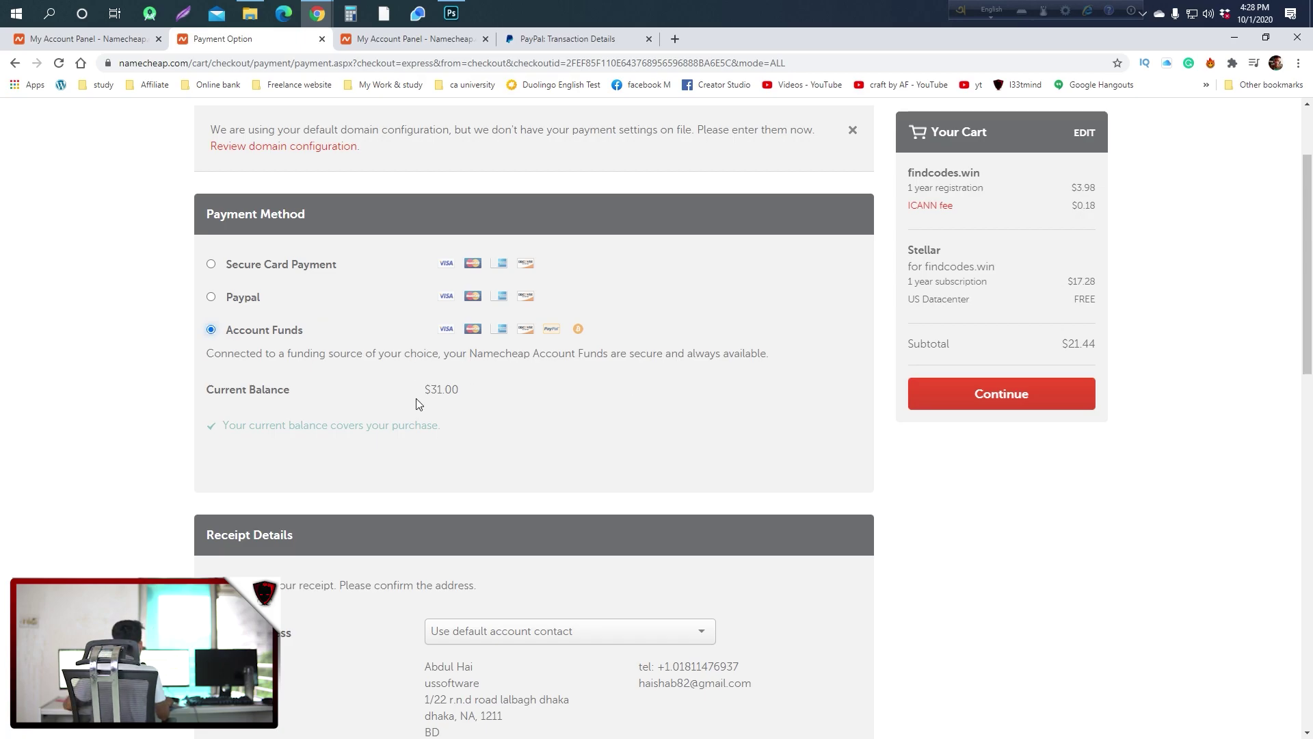
# Step: Briefly try PayPal, revert to Account Funds, and continue to the order review
pyautogui.scroll(1, 329, 417)
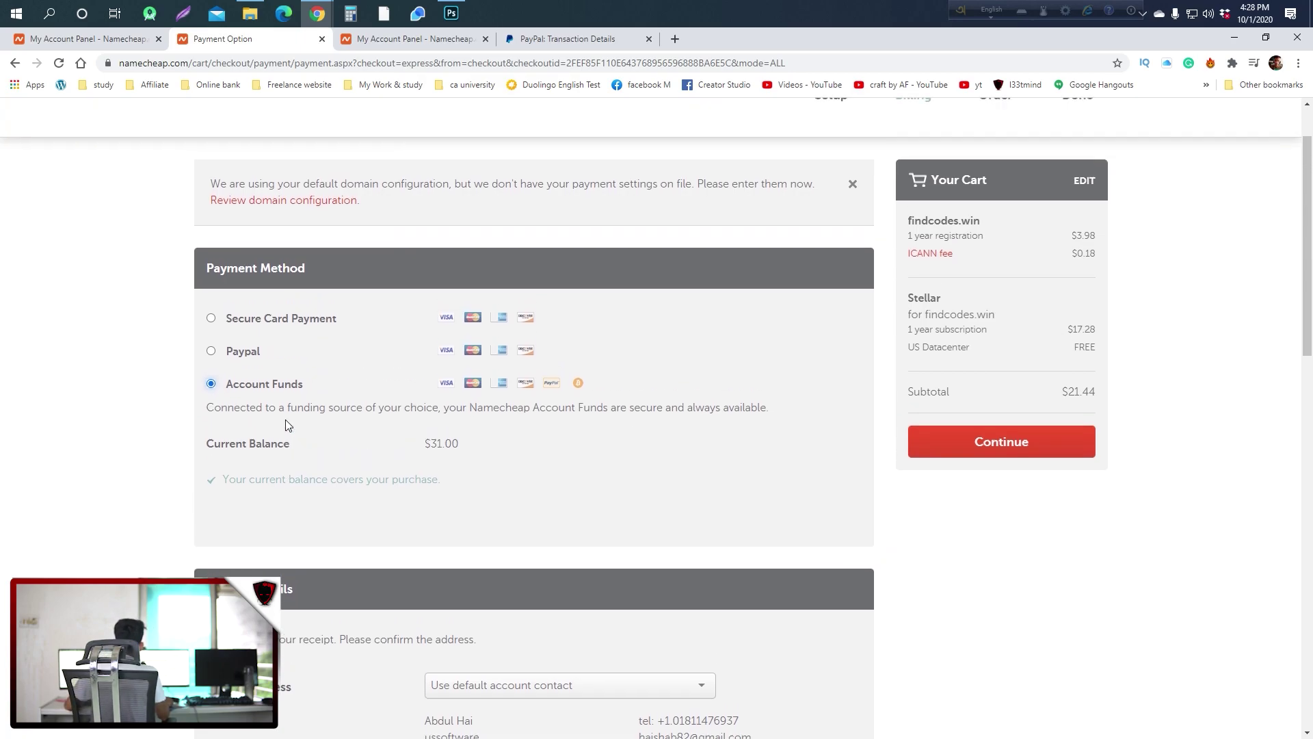
pyautogui.click(213, 365)
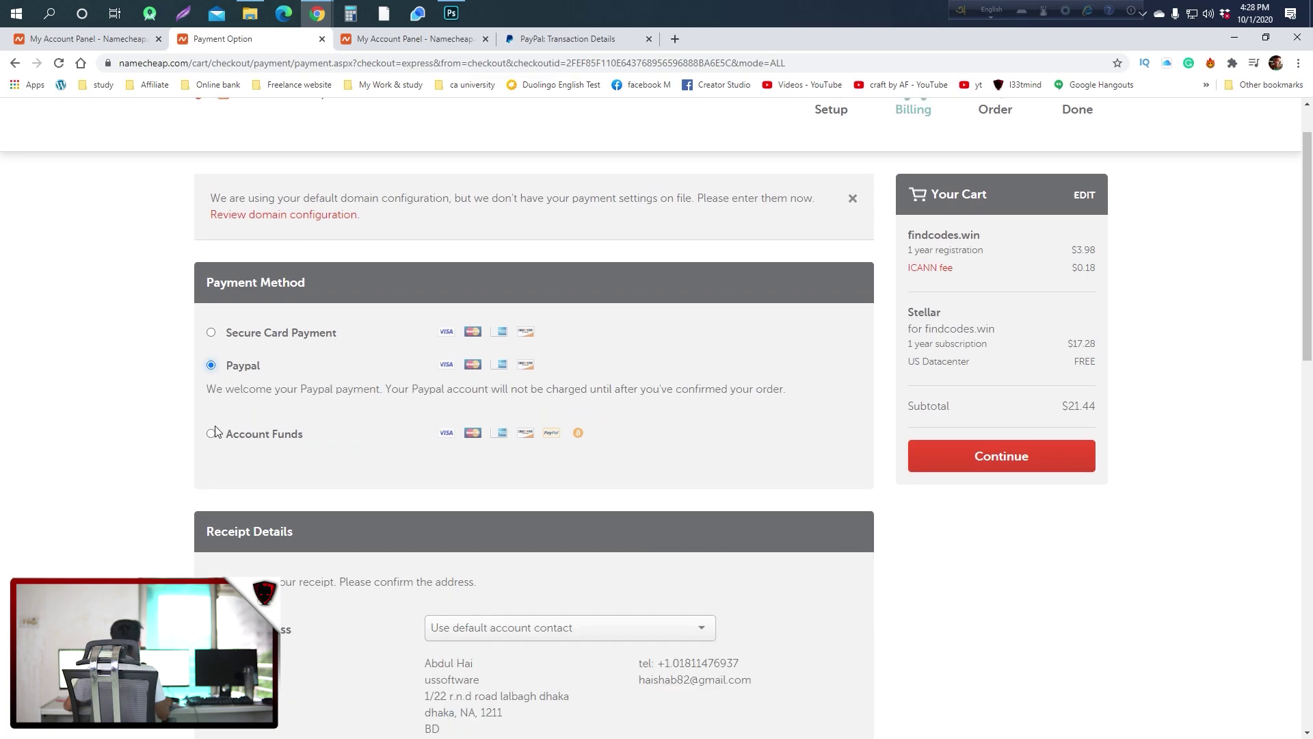
pyautogui.click(211, 433)
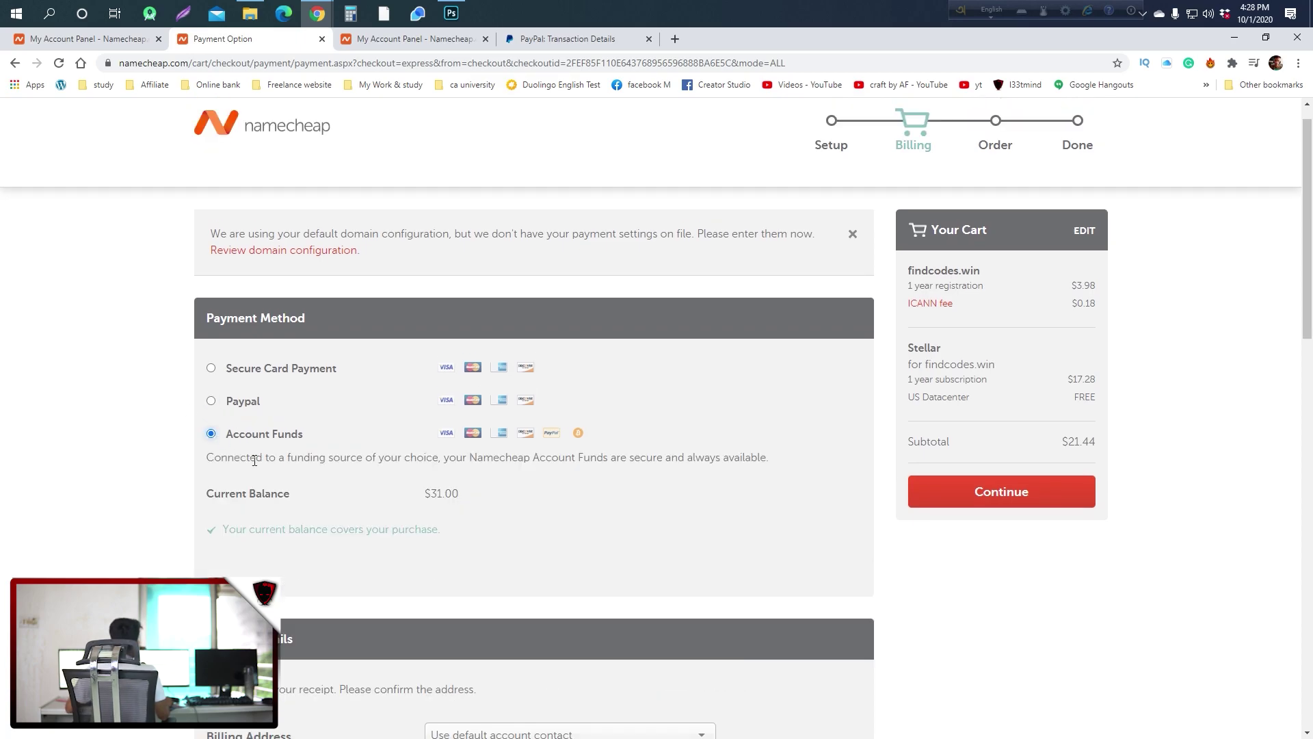
pyautogui.scroll(-1, 410, 458)
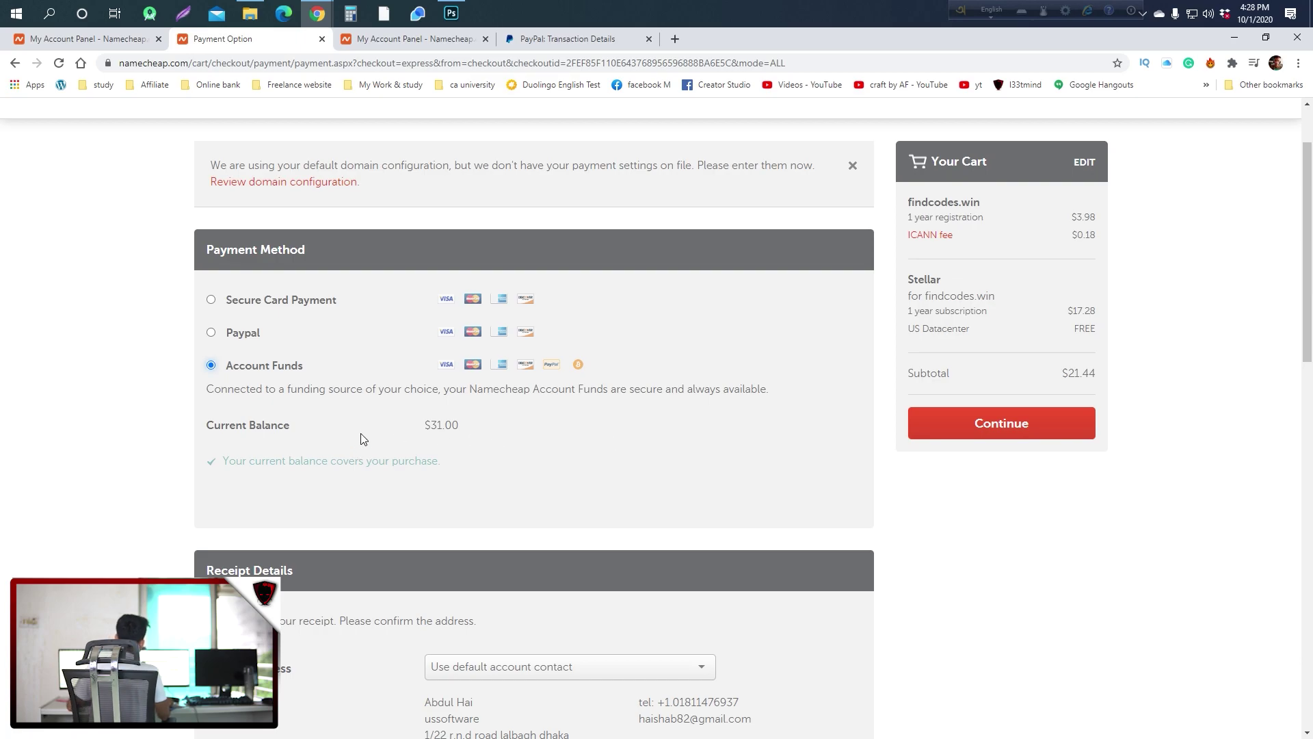
pyautogui.scroll(-3, 438, 424)
pyautogui.click(1011, 395)
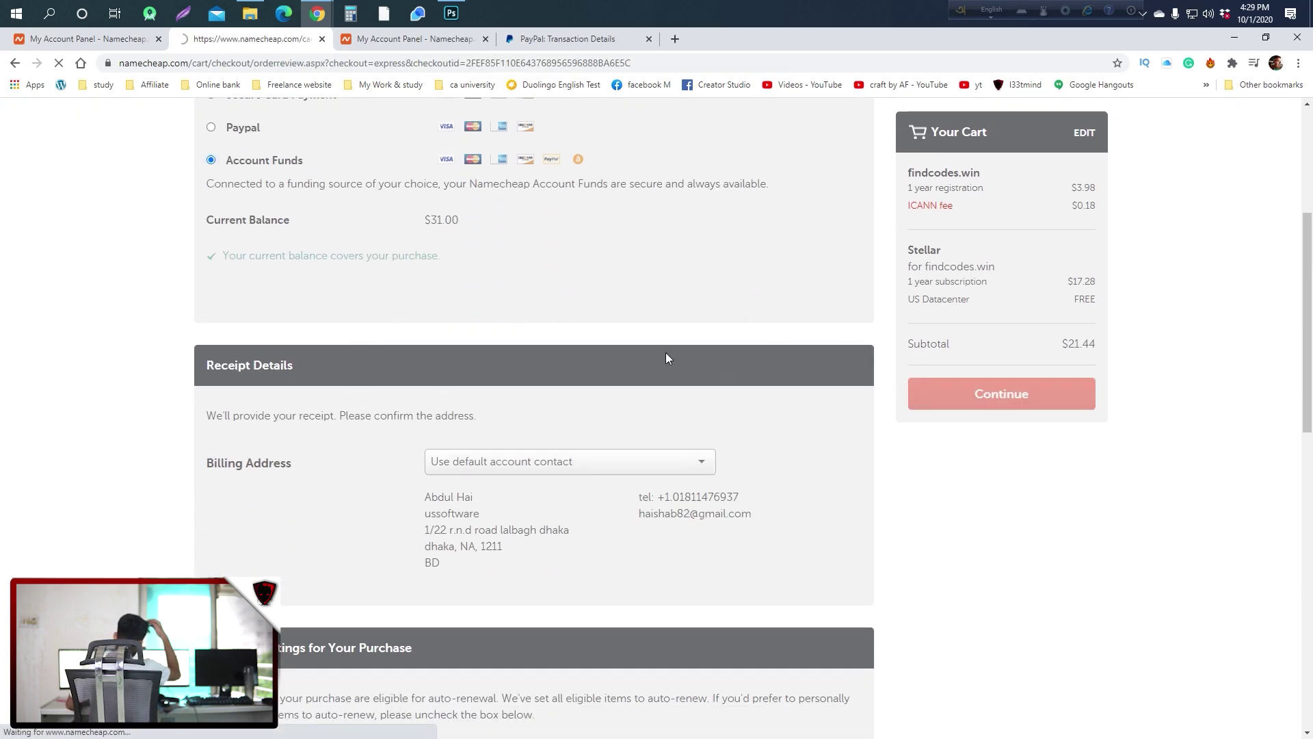
# Step: Check the account balance on the dashboard, then return to the order review
pyautogui.scroll(-8, 670, 372)
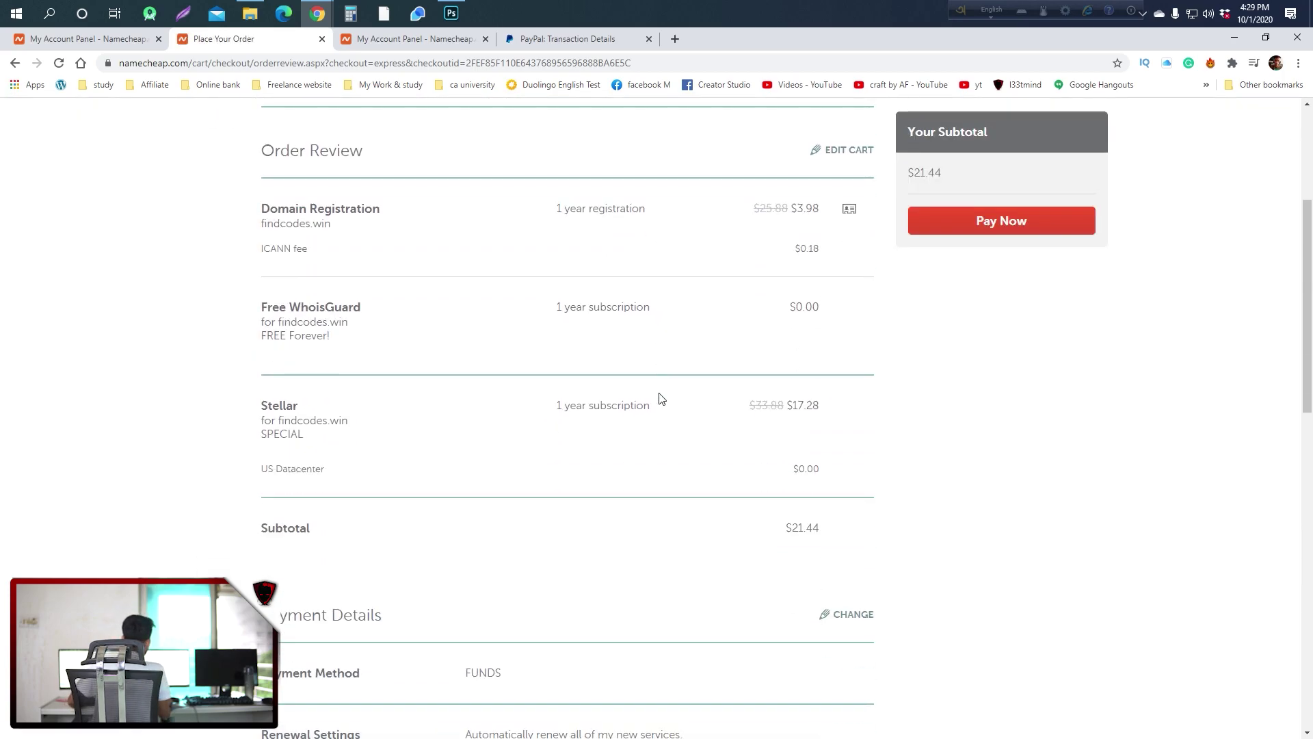
pyautogui.scroll(6, 765, 243)
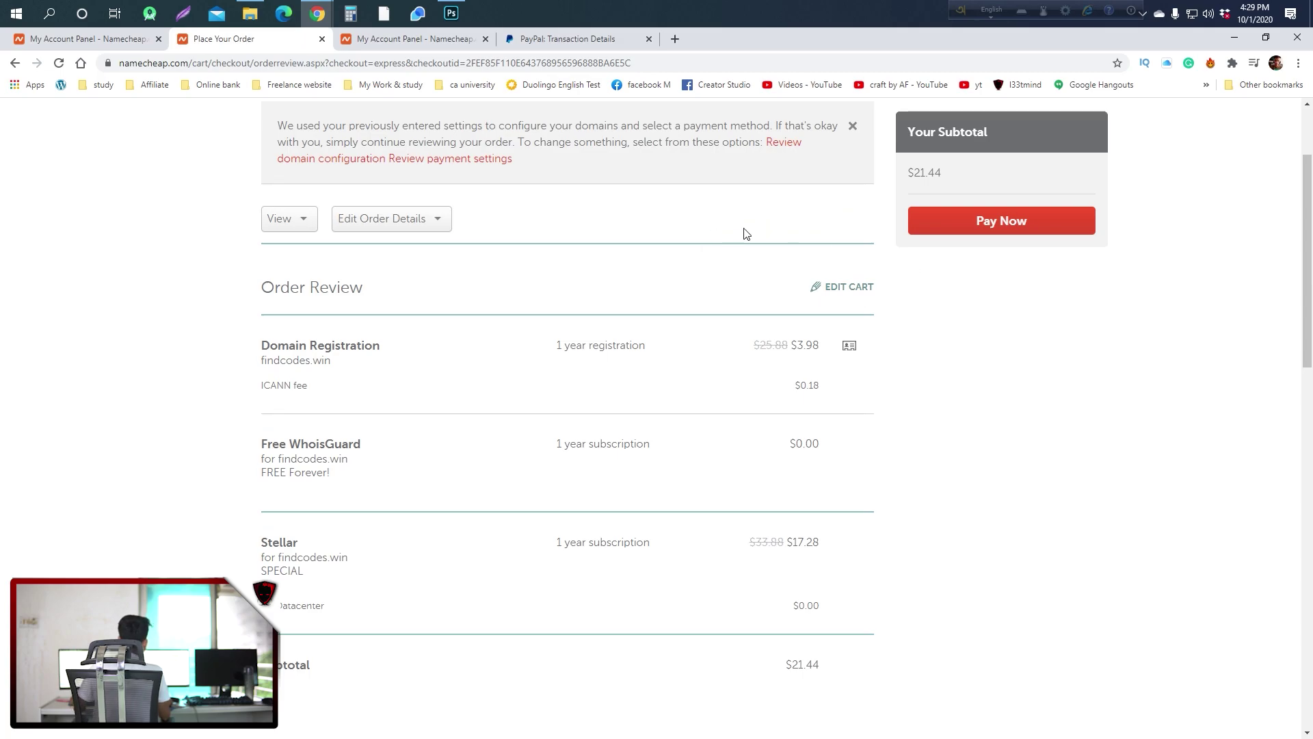
pyautogui.click(399, 41)
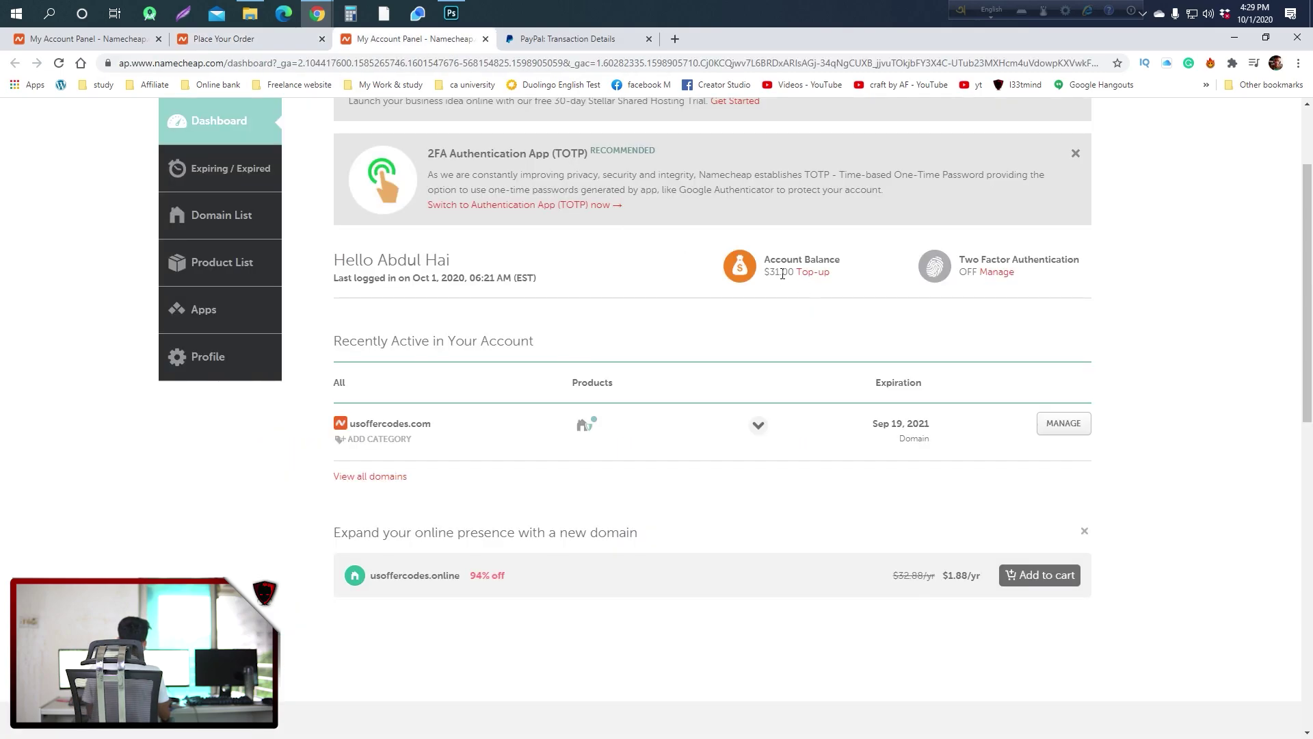
pyautogui.hotkey('ctrl', 'shift', 'Tab')
# Step: Accept the Terms of Service and agreements and pay for the order
pyautogui.click(951, 225)
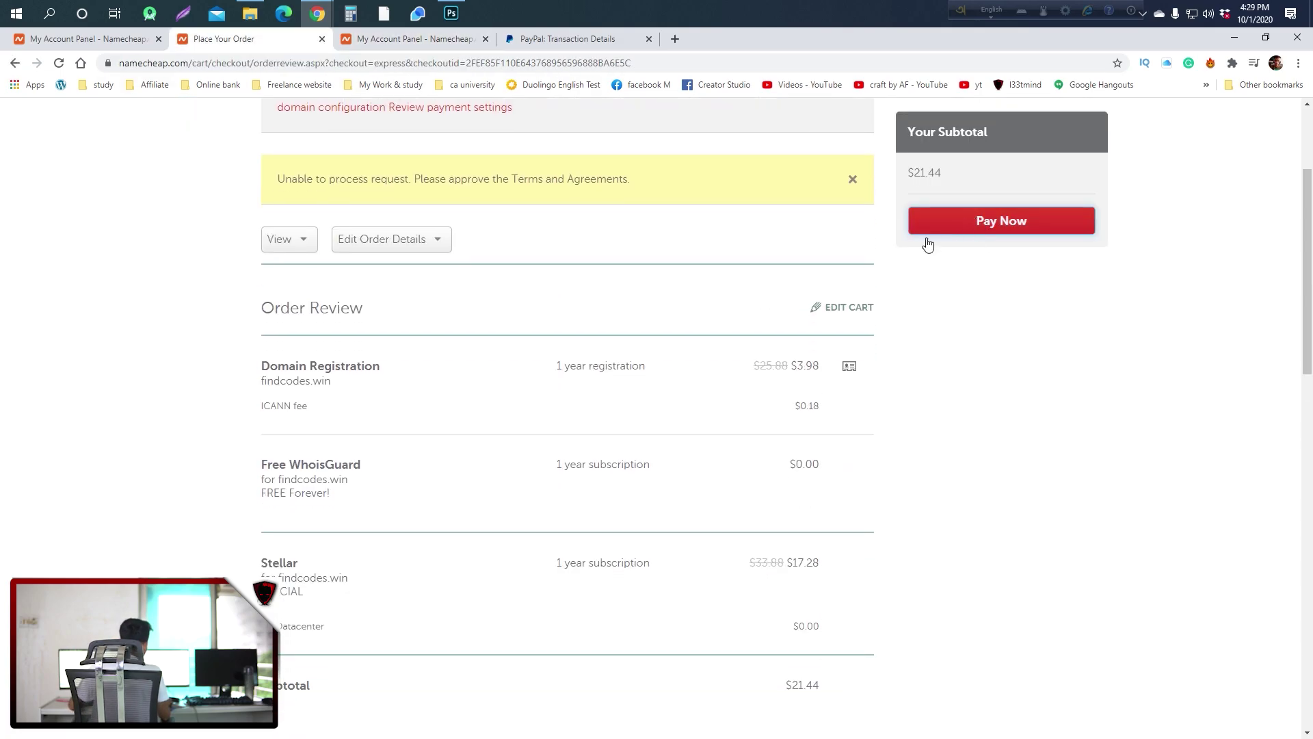
pyautogui.scroll(1, 513, 240)
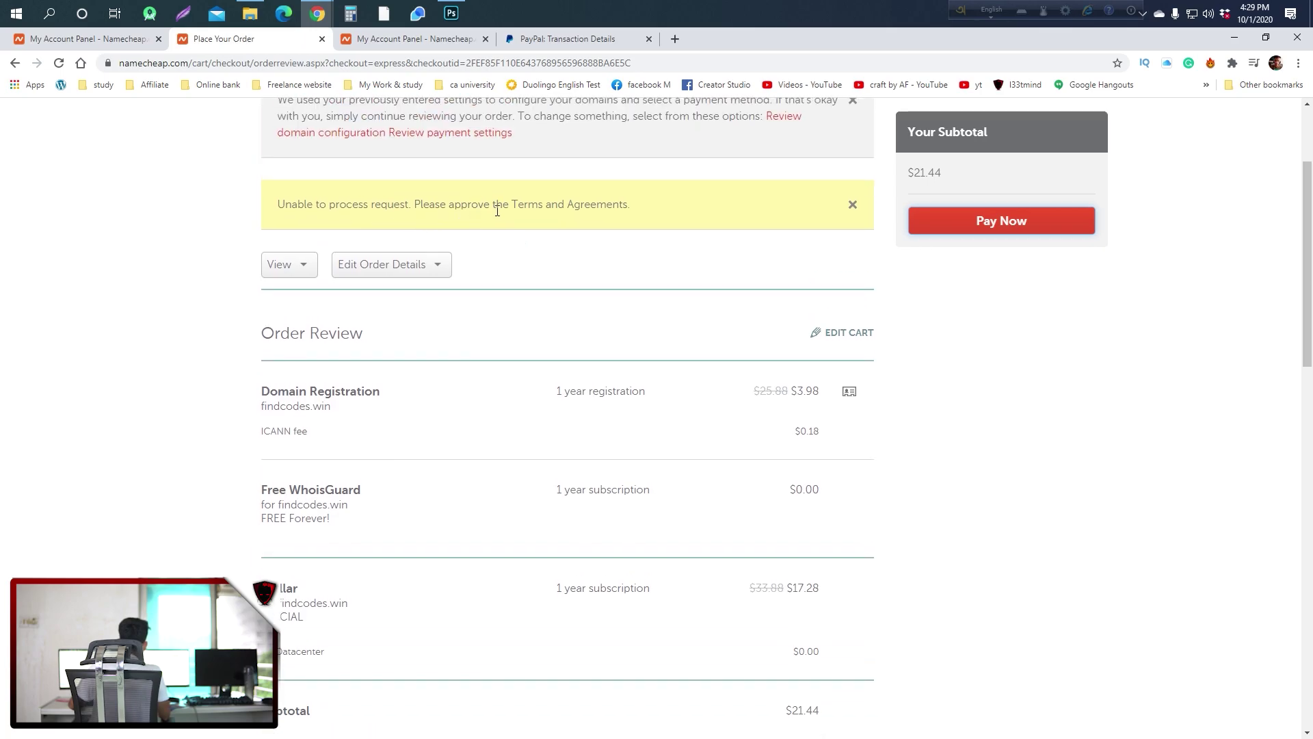
pyautogui.scroll(-10, 322, 370)
pyautogui.click(267, 405)
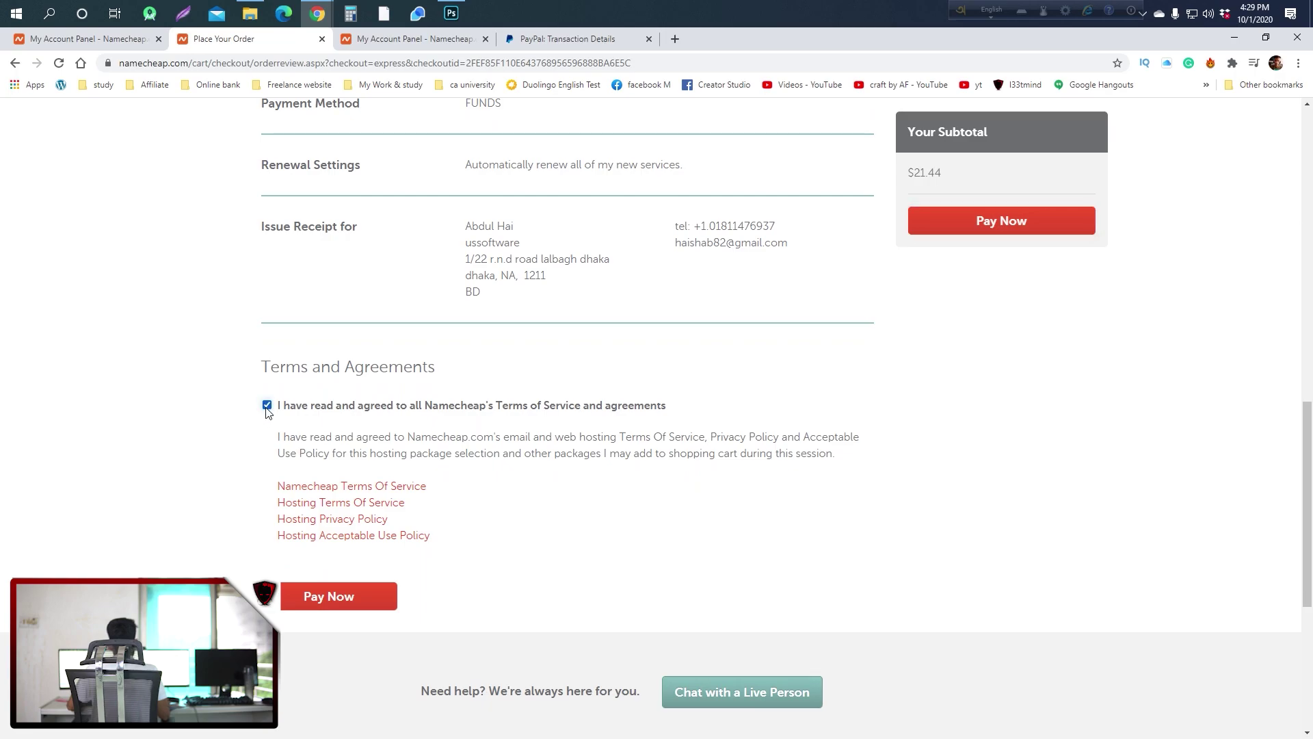
pyautogui.click(345, 598)
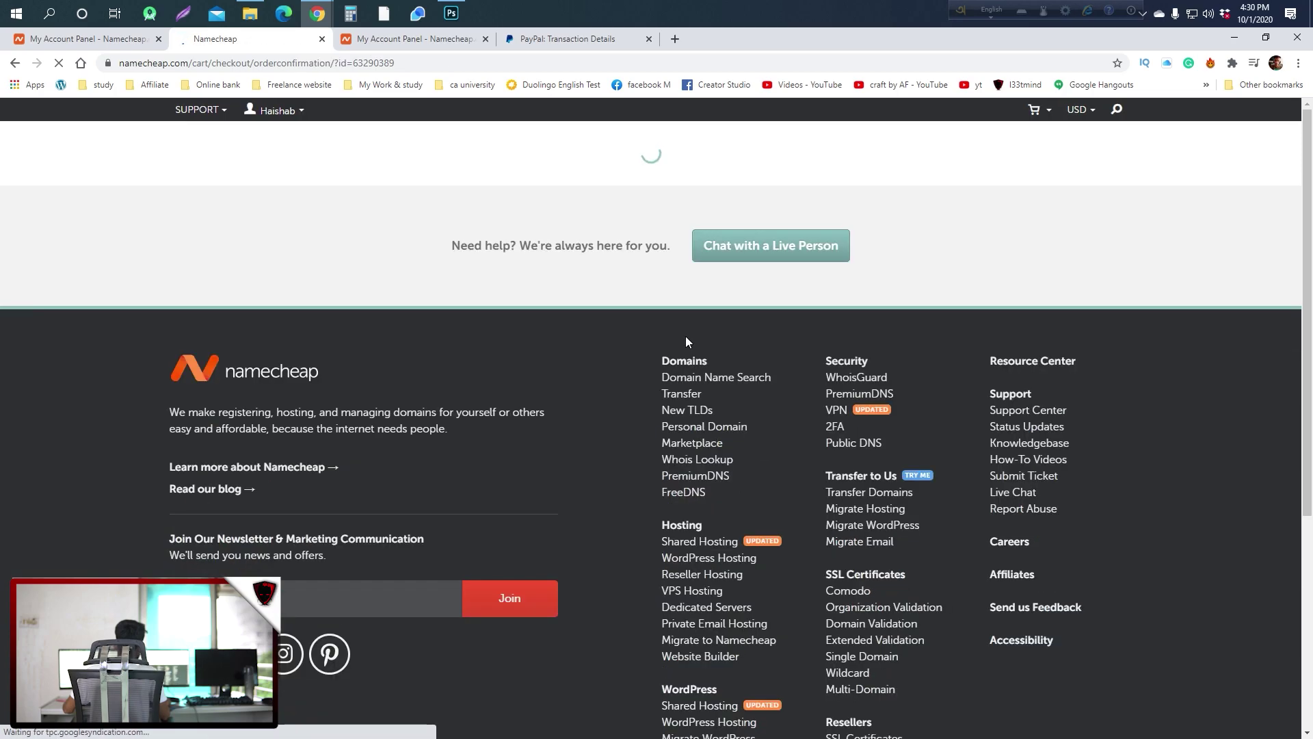
# Step: Scroll the confirmation page showing the completed order and $21.44 charged to account funds
pyautogui.scroll(-4, 605, 323)
pyautogui.scroll(4, 609, 324)
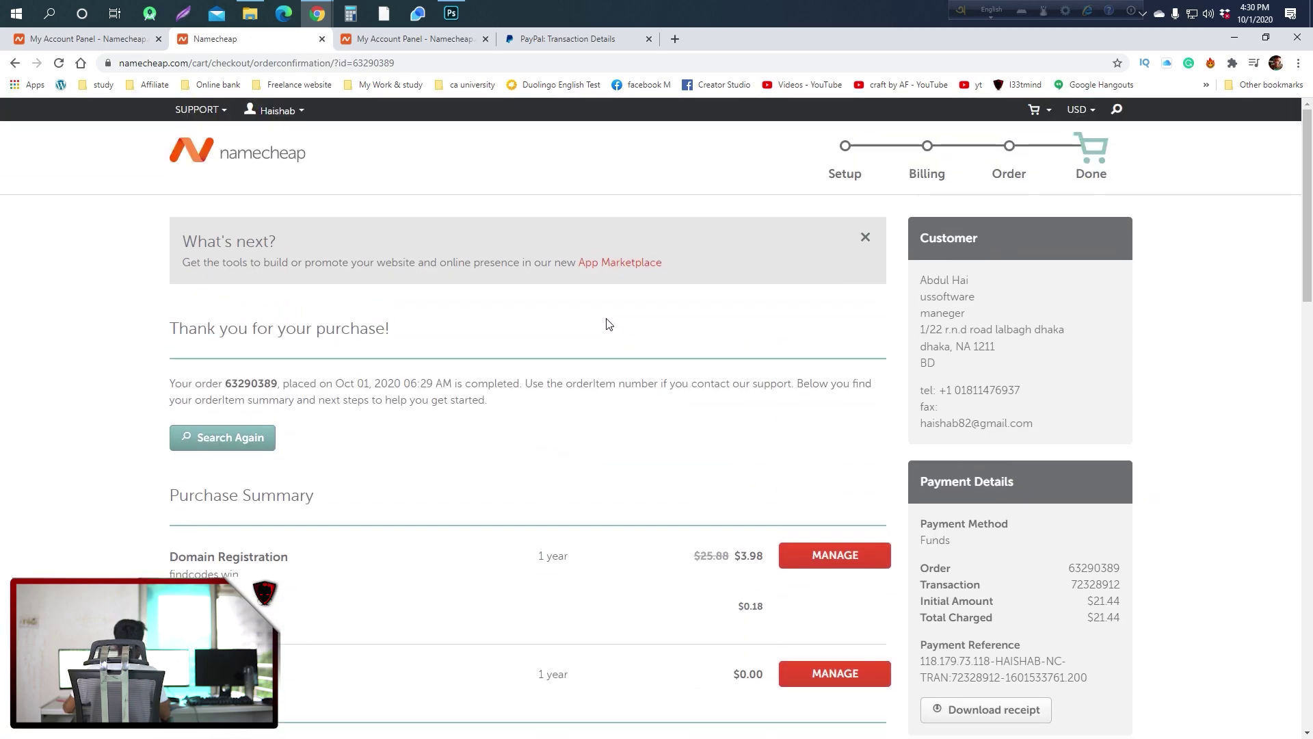
# Step: From the refreshed account dashboard, launch cPanel for the findcodes.win hosting
pyautogui.moveTo(294, 119)
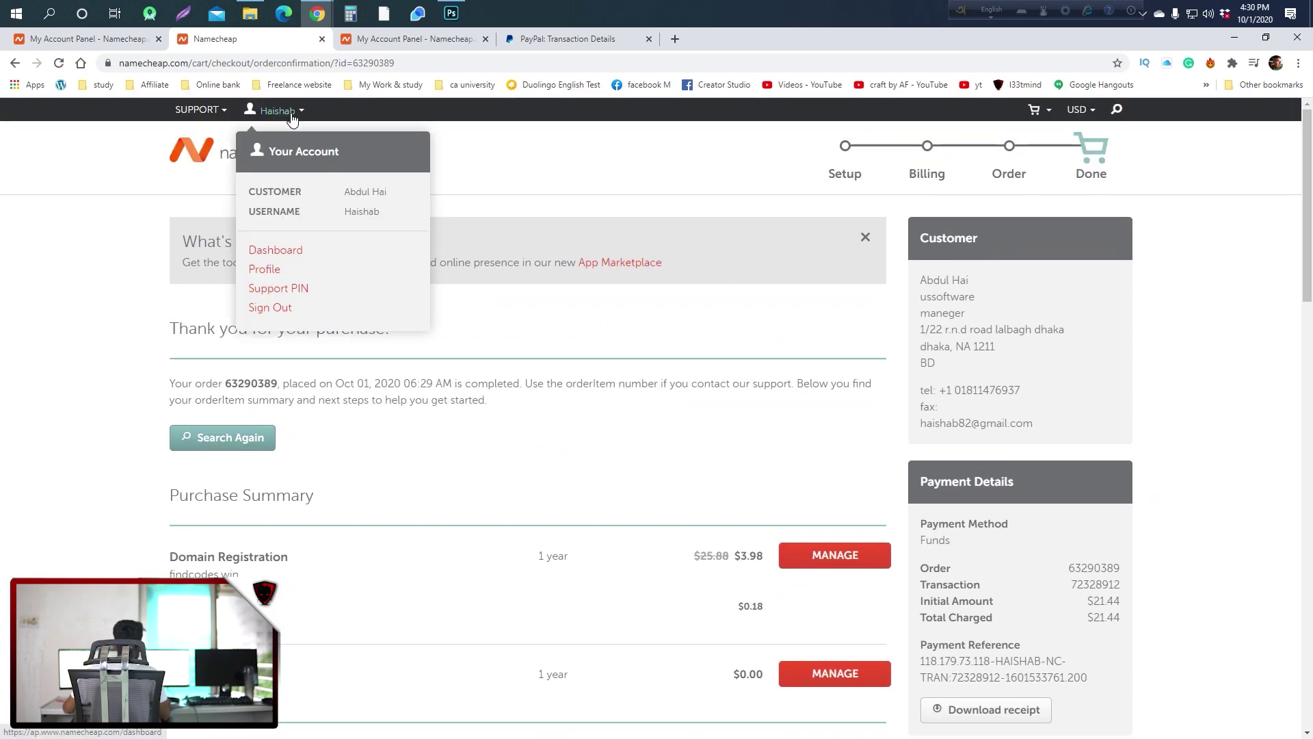
pyautogui.click(268, 251)
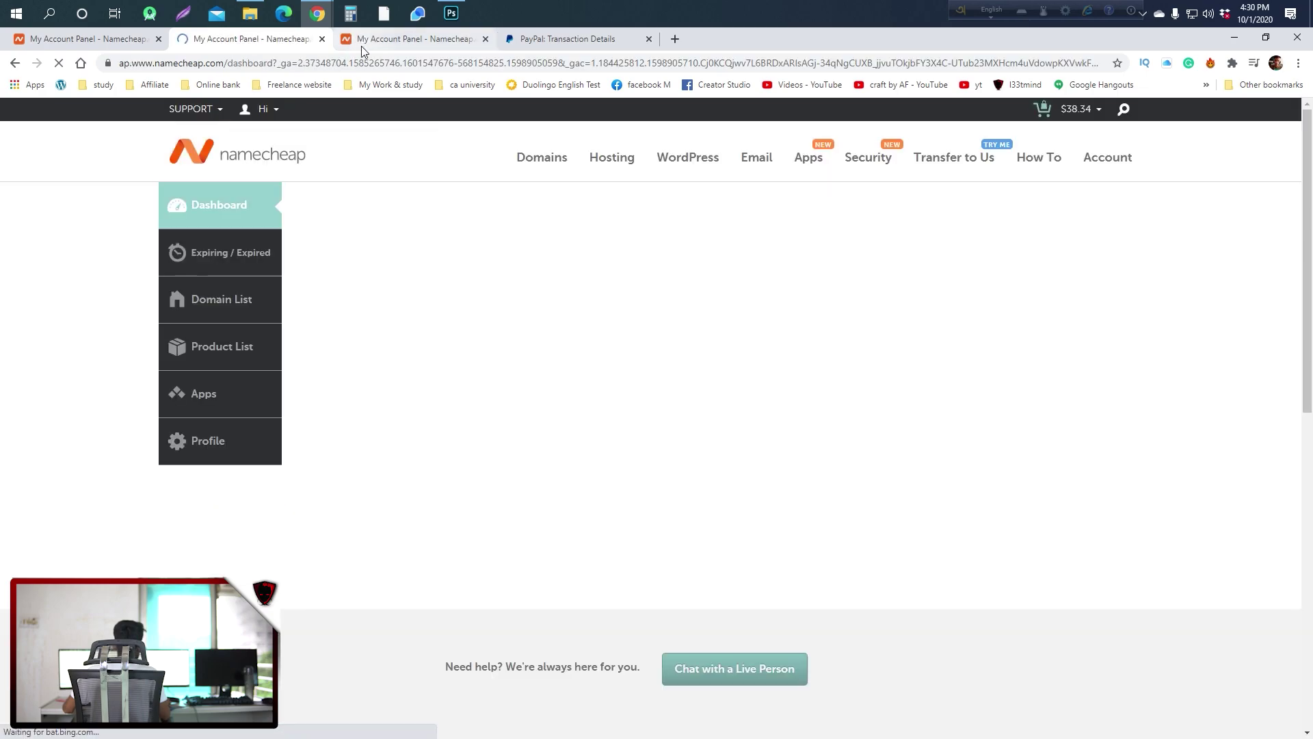
pyautogui.scroll(-1, 347, 361)
pyautogui.scroll(-3, 348, 361)
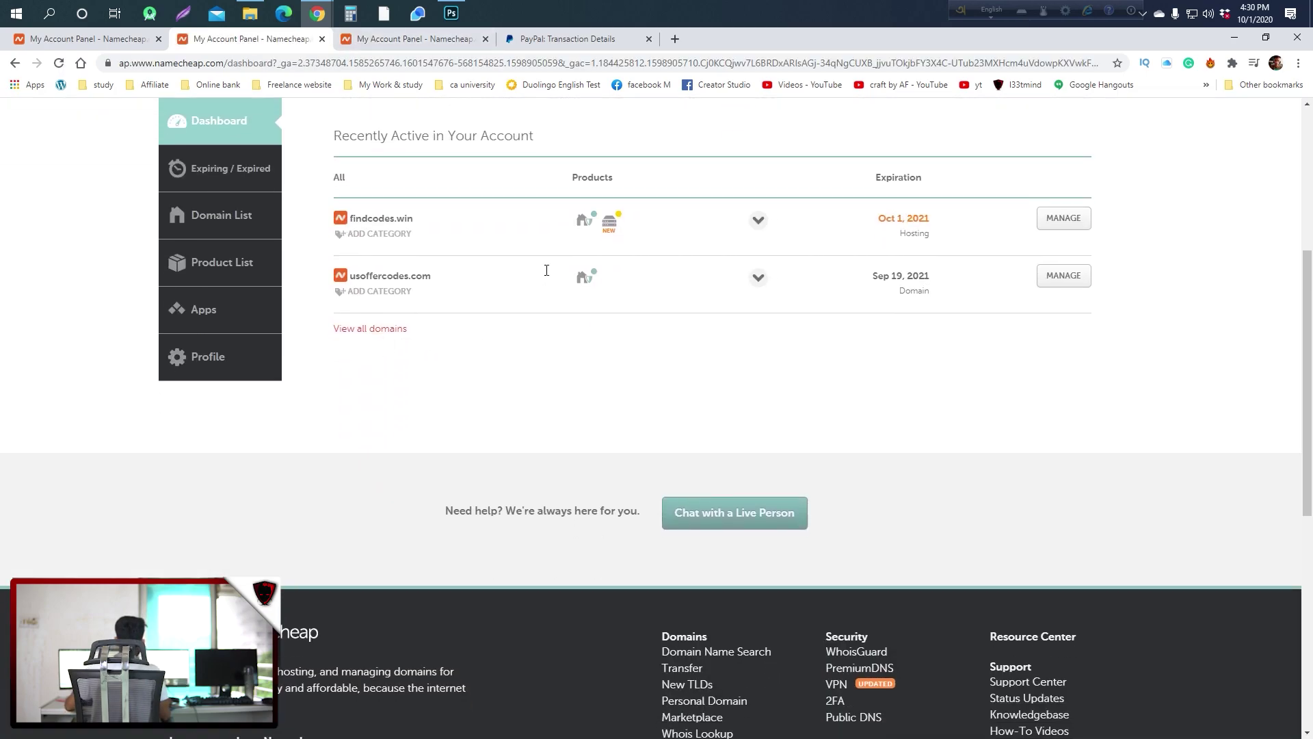
pyautogui.moveTo(621, 223)
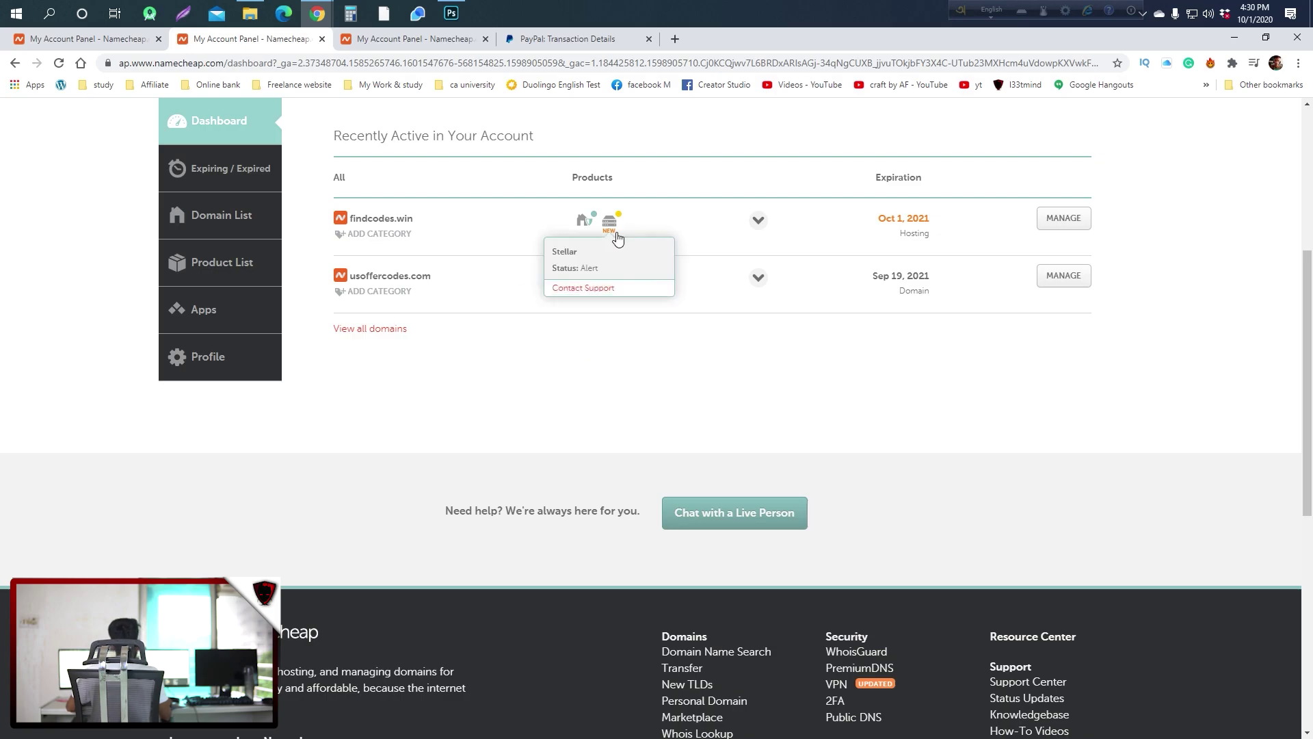
pyautogui.click(60, 64)
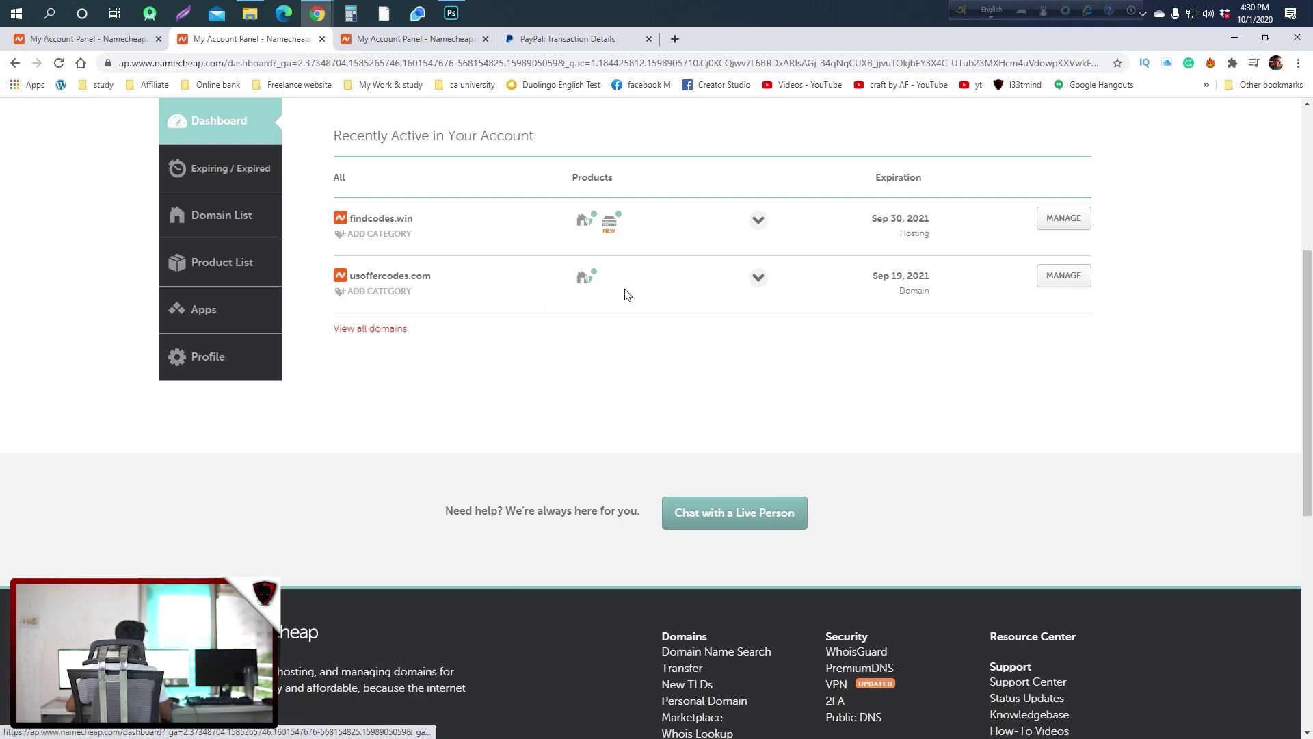
pyautogui.click(578, 321)
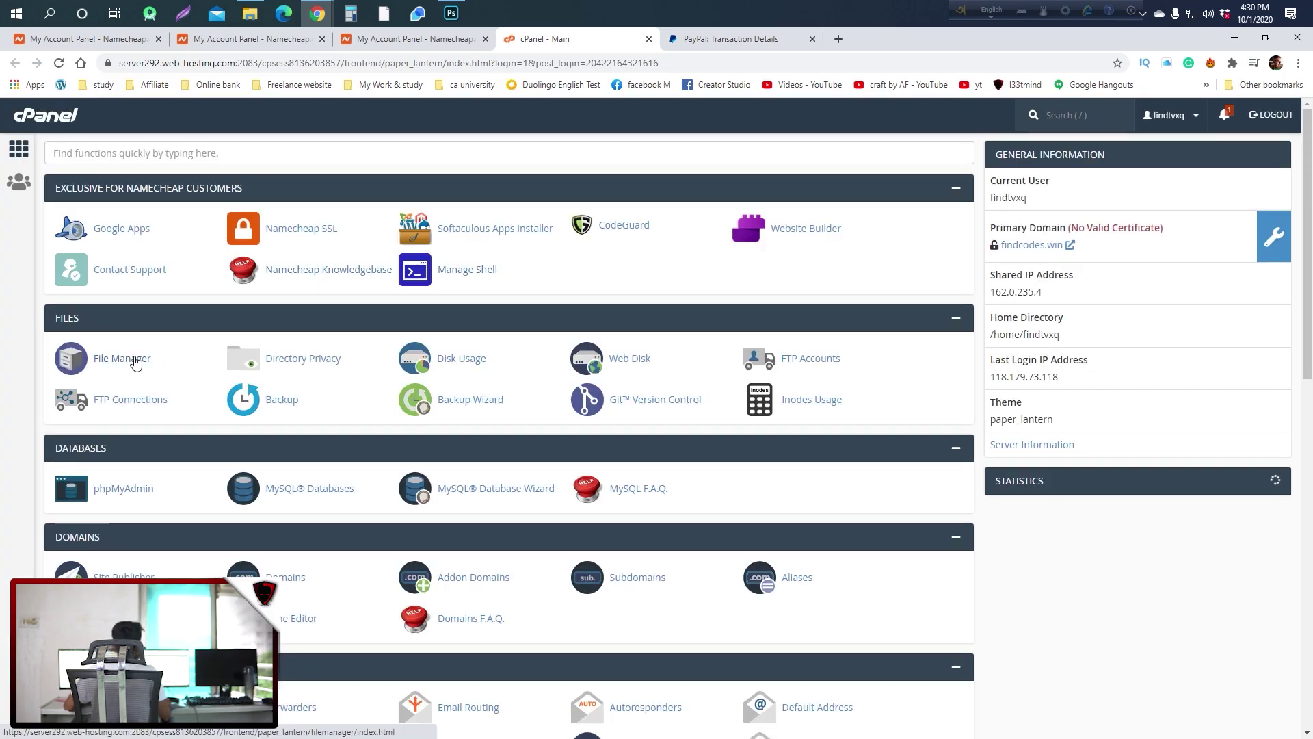
# Step: Open Namecheap SSL in cPanel and sign in with the Namecheap account
pyautogui.scroll(-14, 134, 355)
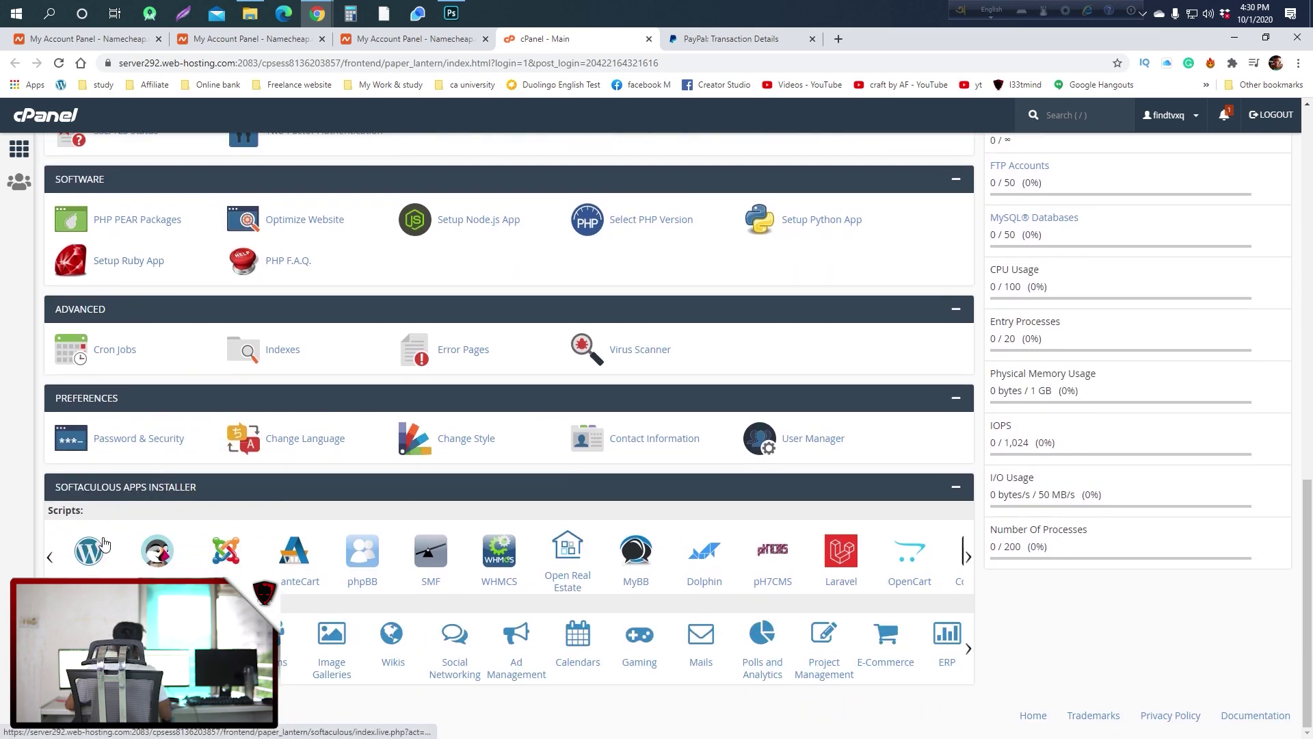
pyautogui.scroll(12, 262, 420)
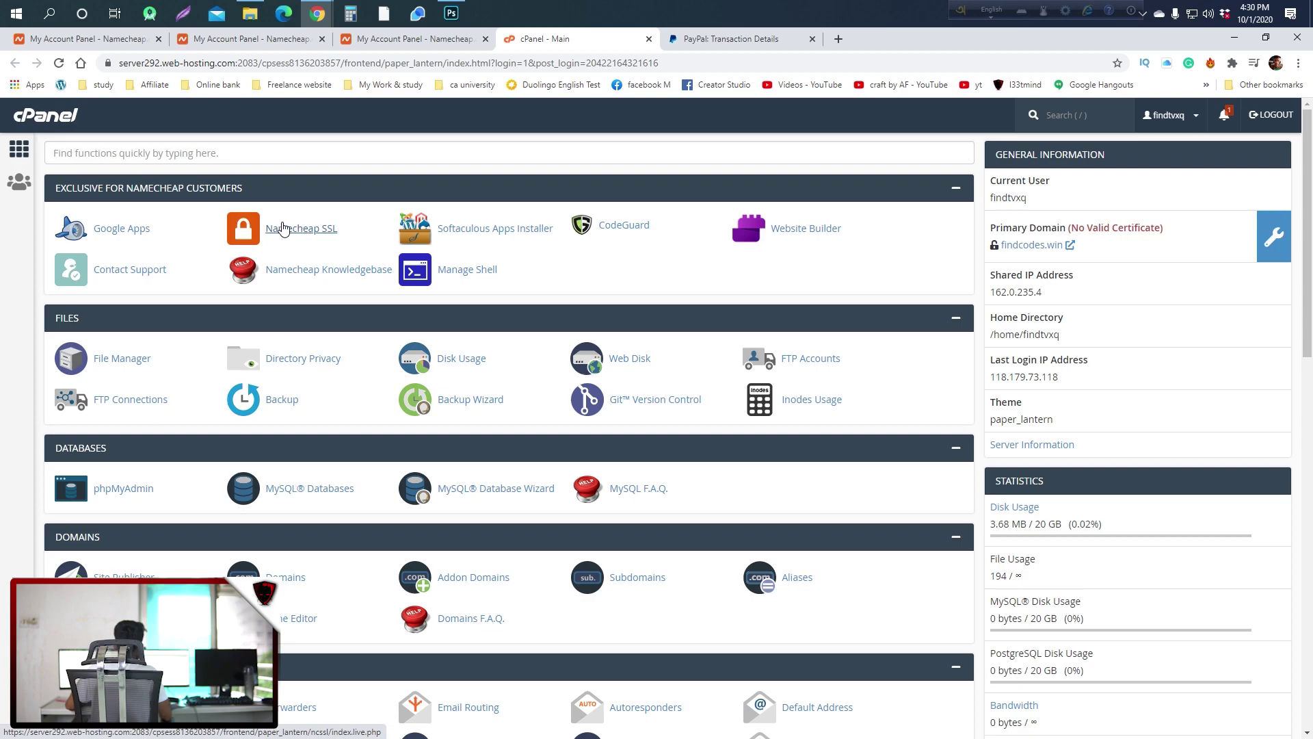
pyautogui.click(299, 230)
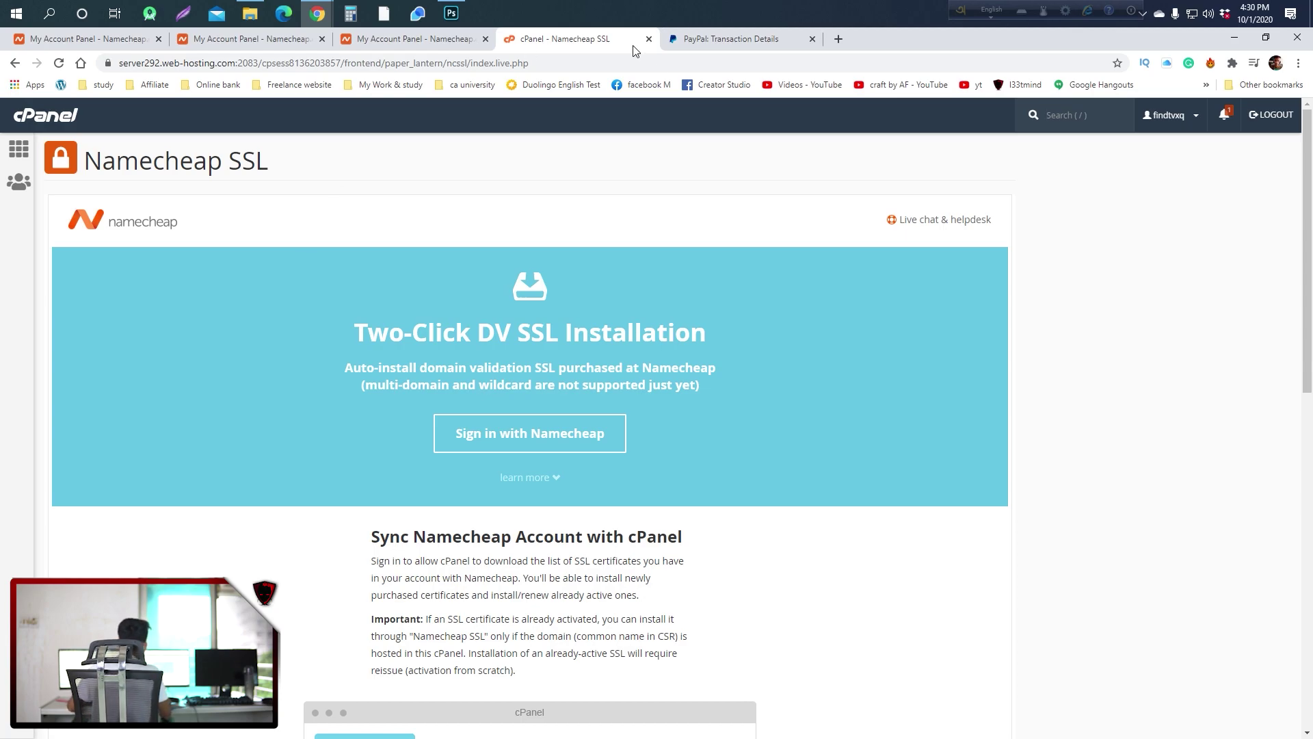
pyautogui.click(530, 428)
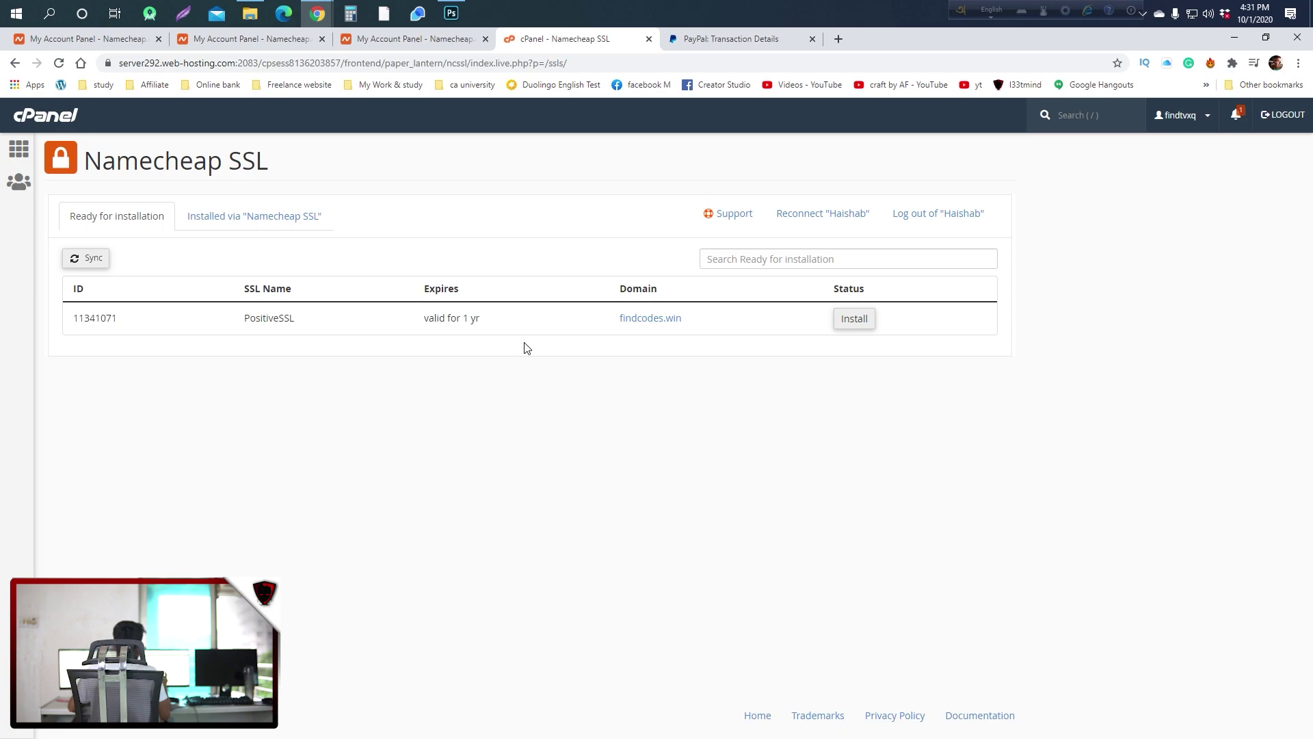
# Step: Install PositiveSSL on findcodes.win, refresh its status, and return to cPanel home
pyautogui.click(855, 318)
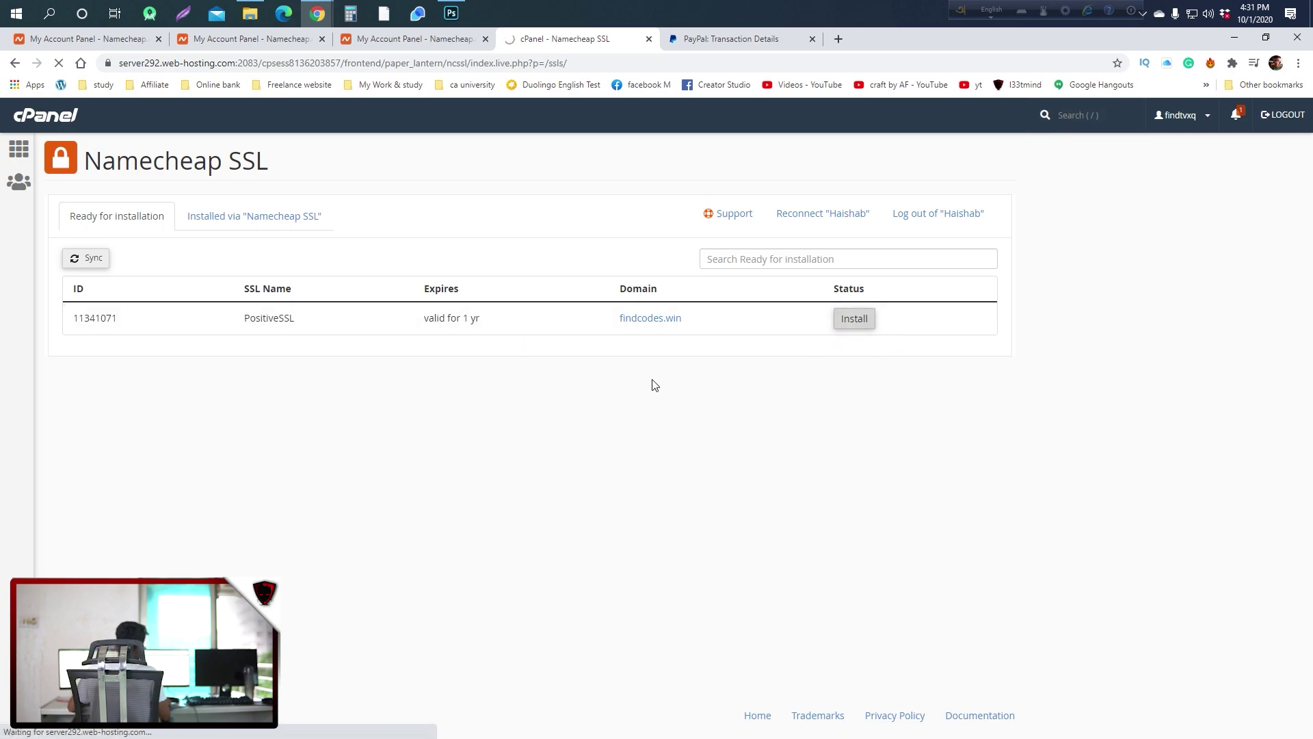
pyautogui.click(163, 417)
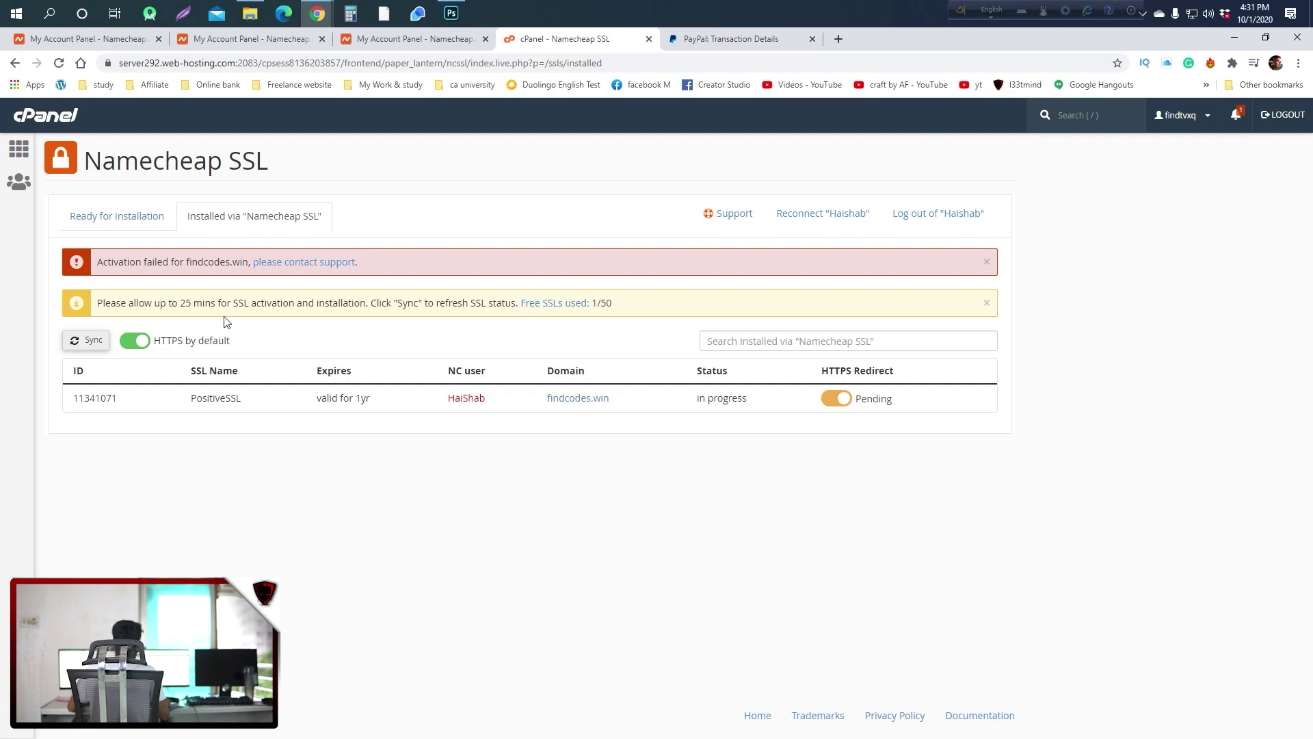
pyautogui.moveTo(188, 307); pyautogui.dragTo(221, 307)
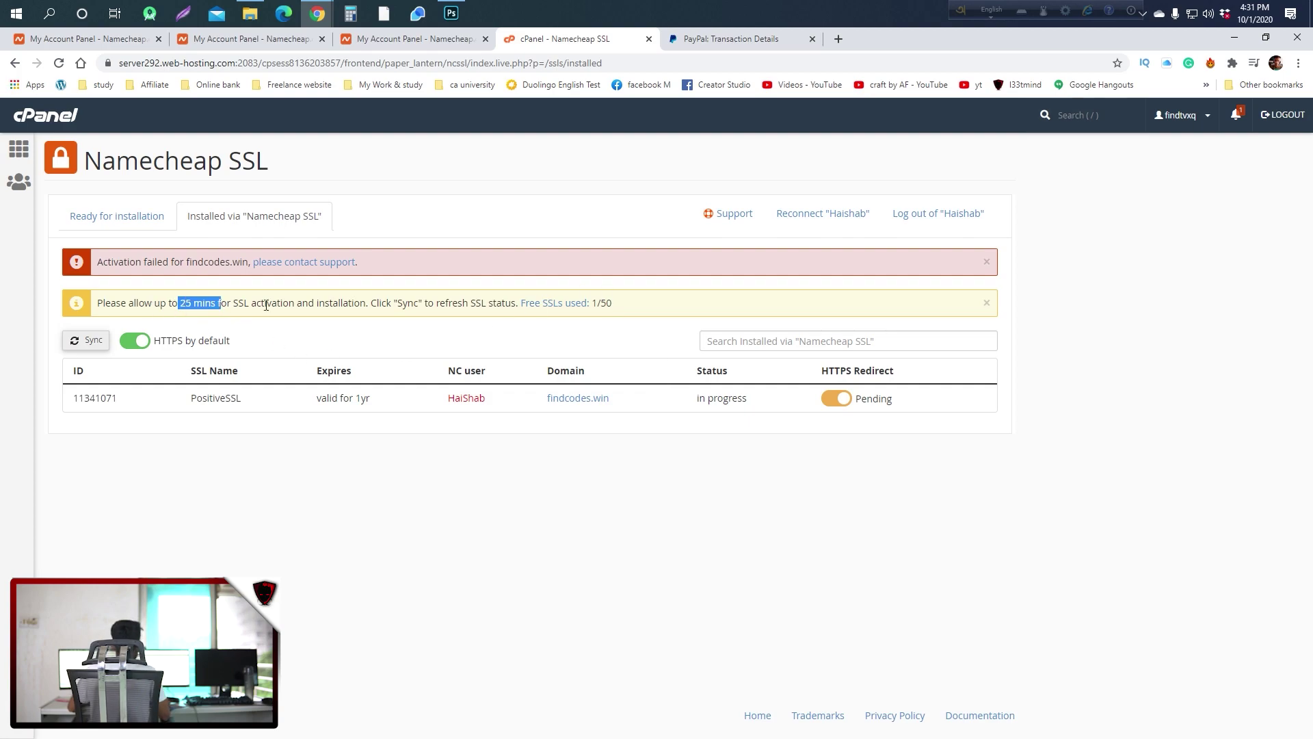
pyautogui.click(59, 63)
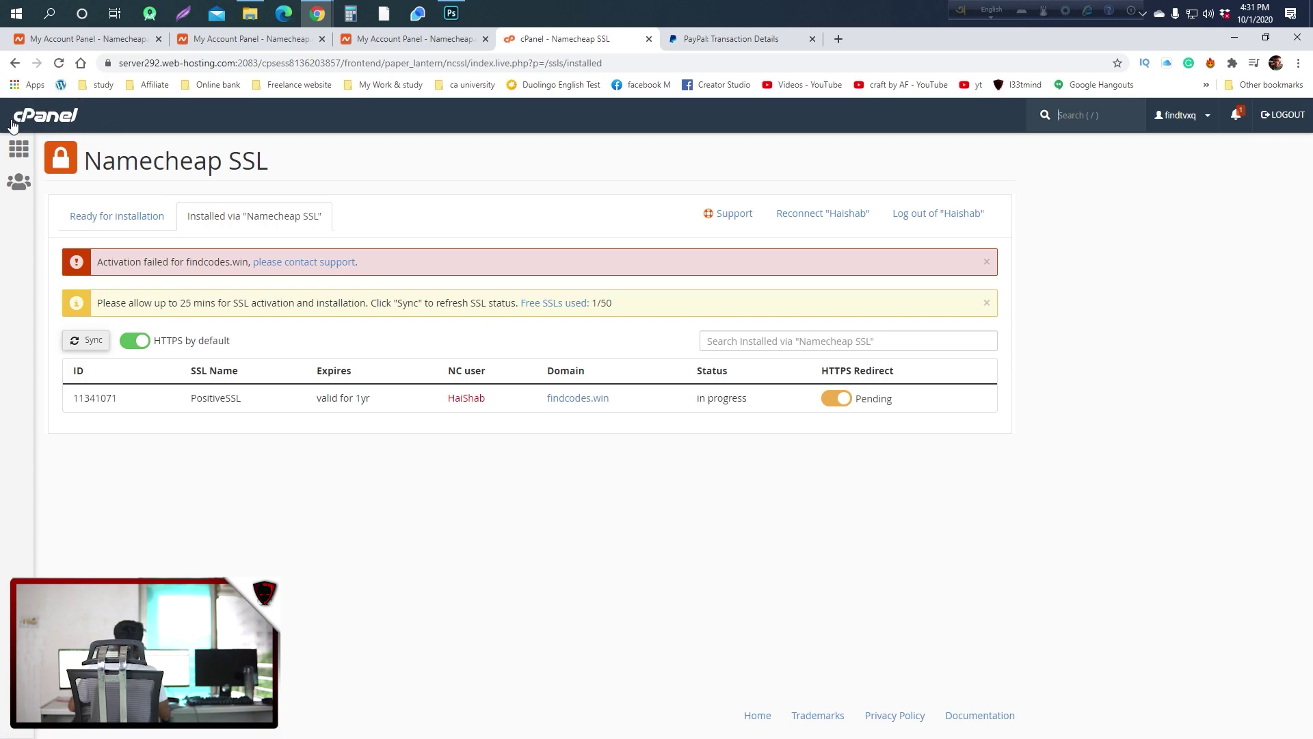
pyautogui.click(15, 152)
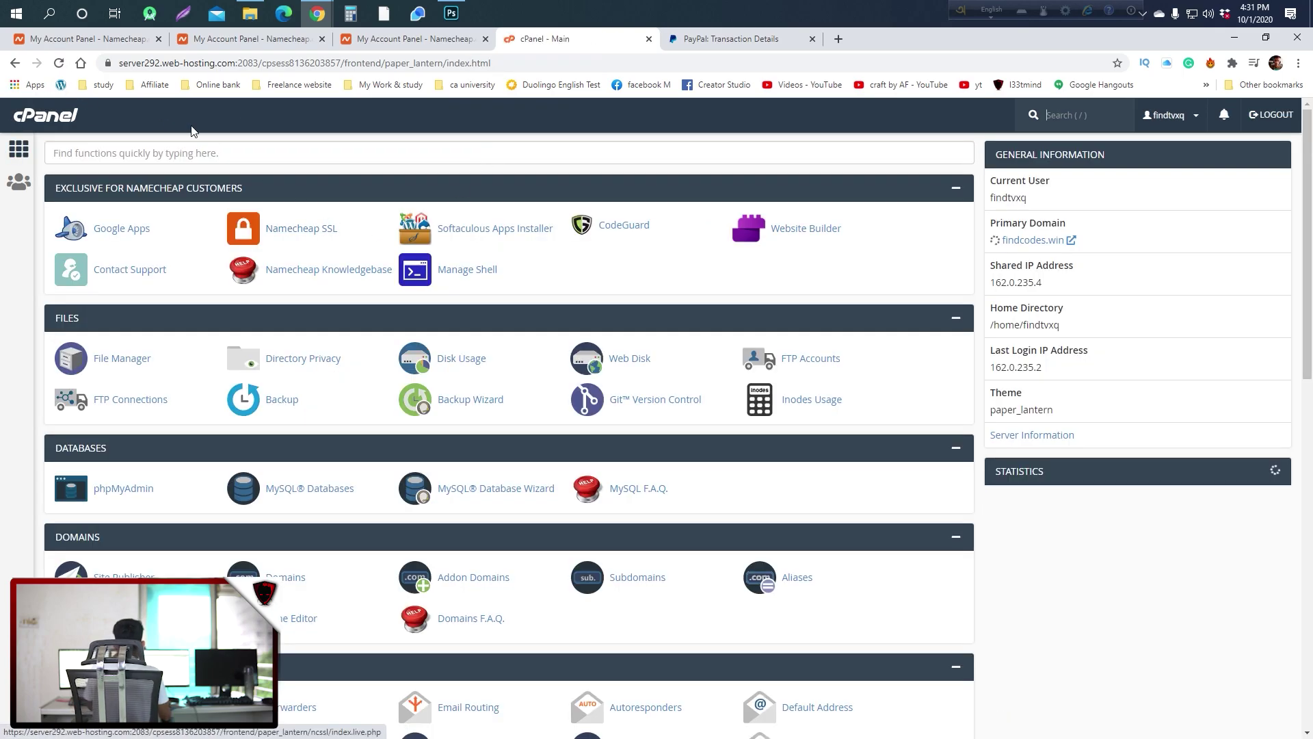
# Step: Refresh the Namecheap dashboard to confirm the $9.56 balance, then revisit the PayPal transaction details
pyautogui.click(375, 42)
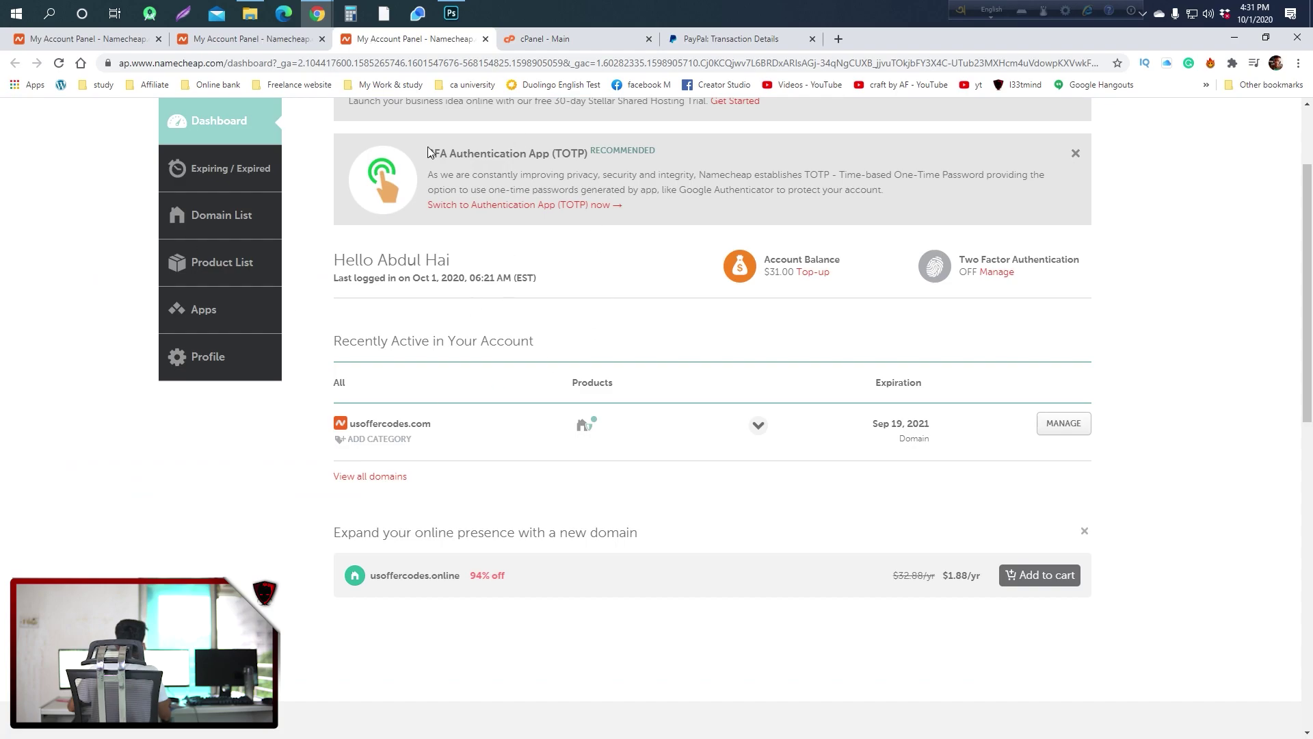
pyautogui.click(60, 64)
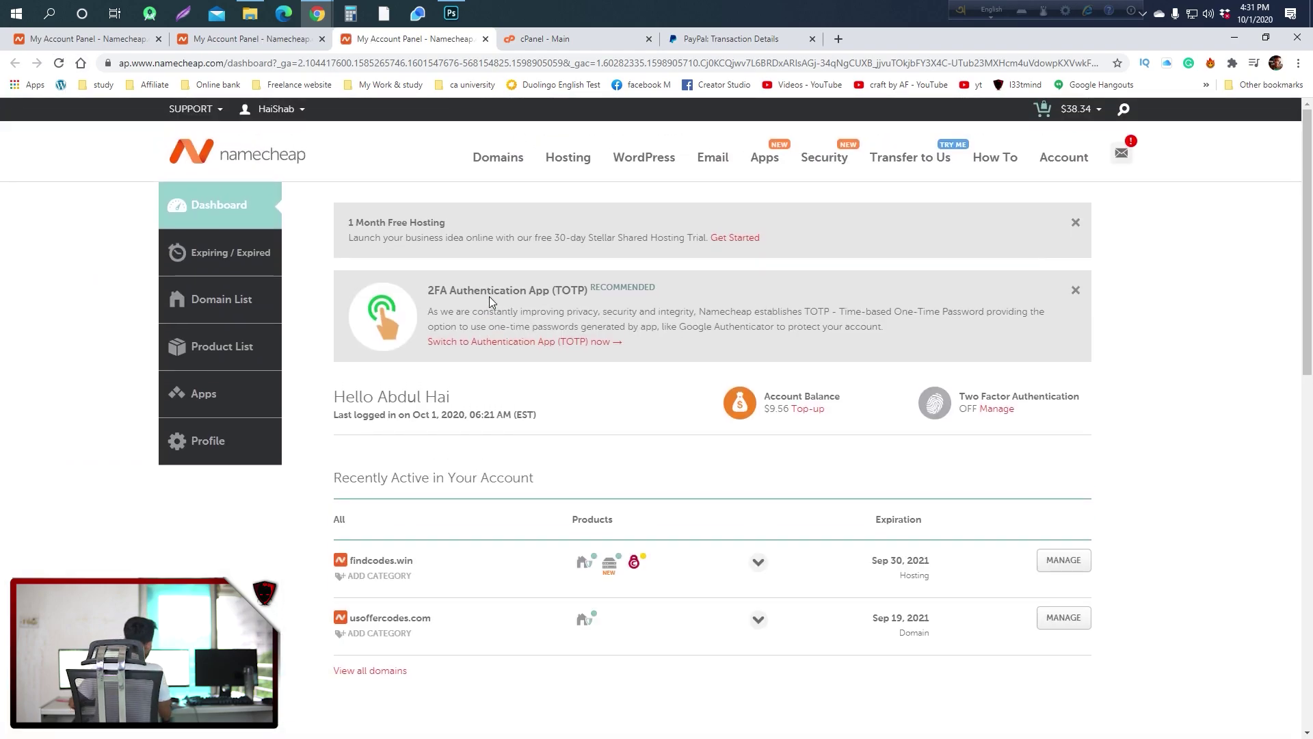
pyautogui.scroll(-3, 489, 297)
pyautogui.moveTo(635, 357)
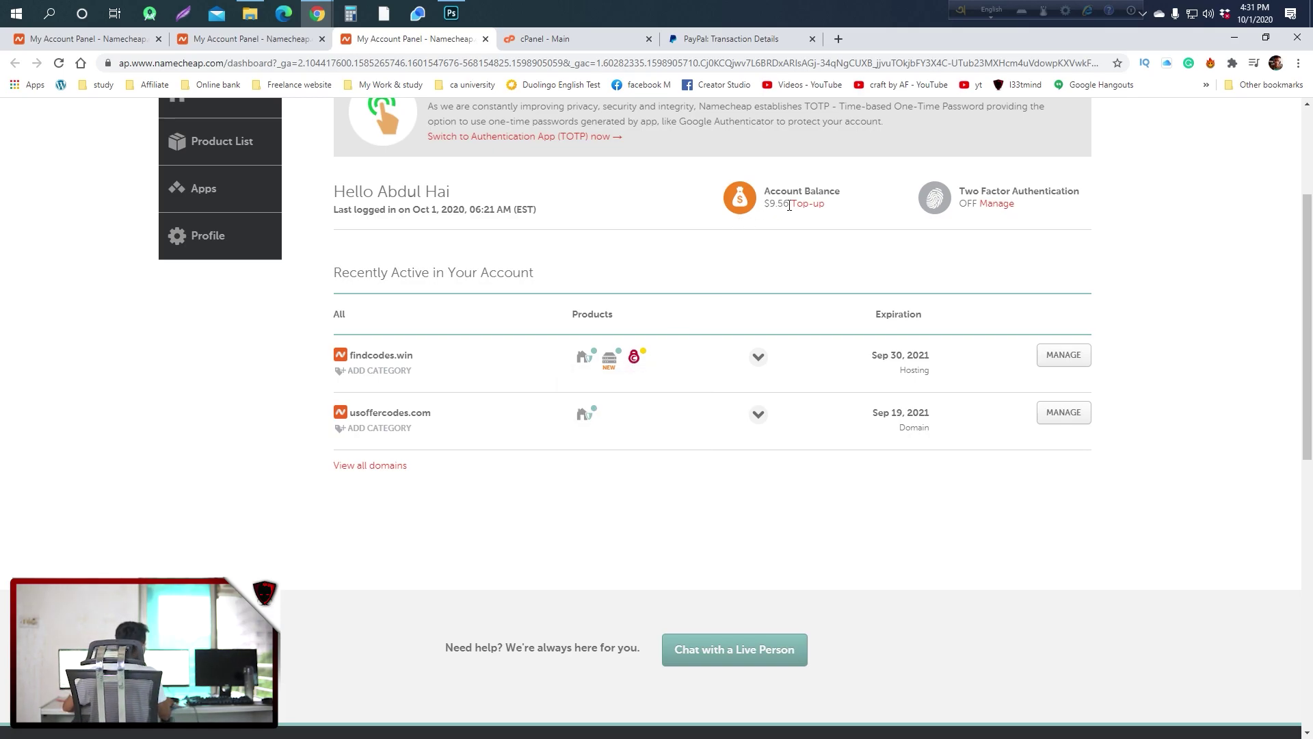
pyautogui.moveTo(769, 206); pyautogui.dragTo(781, 208)
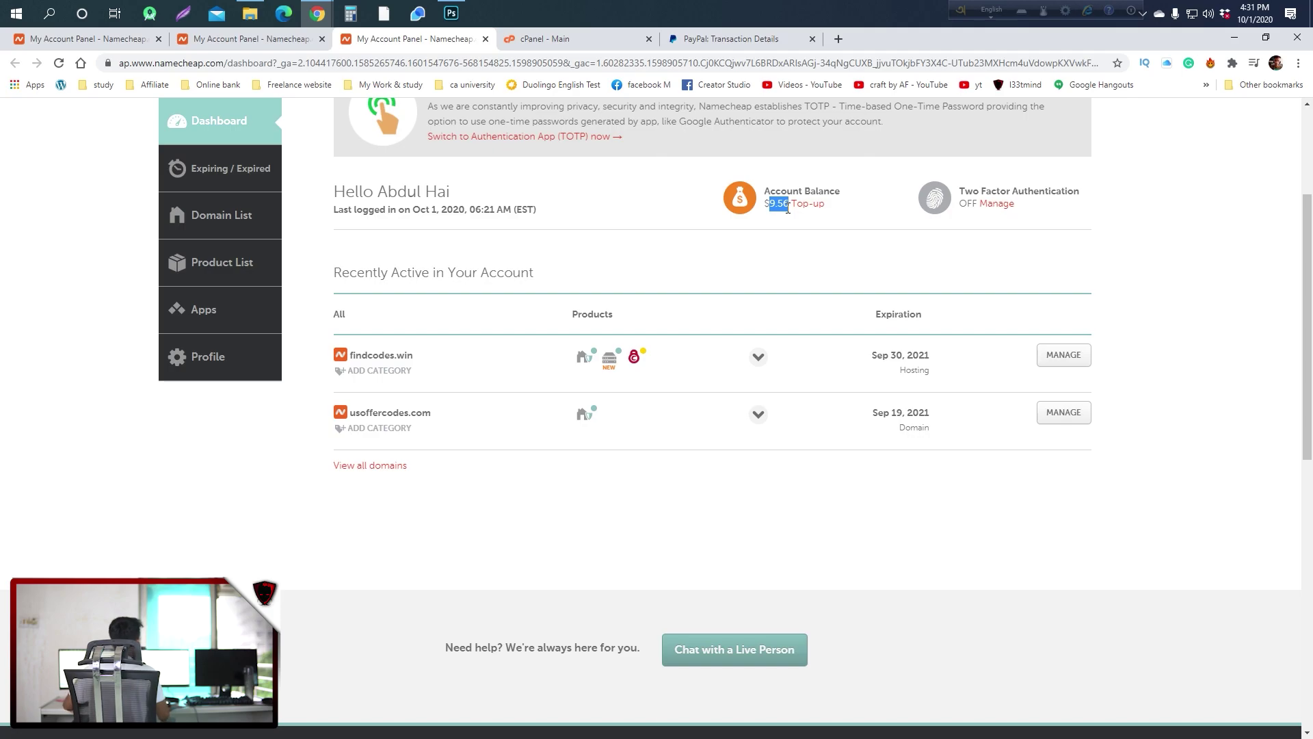
pyautogui.click(701, 39)
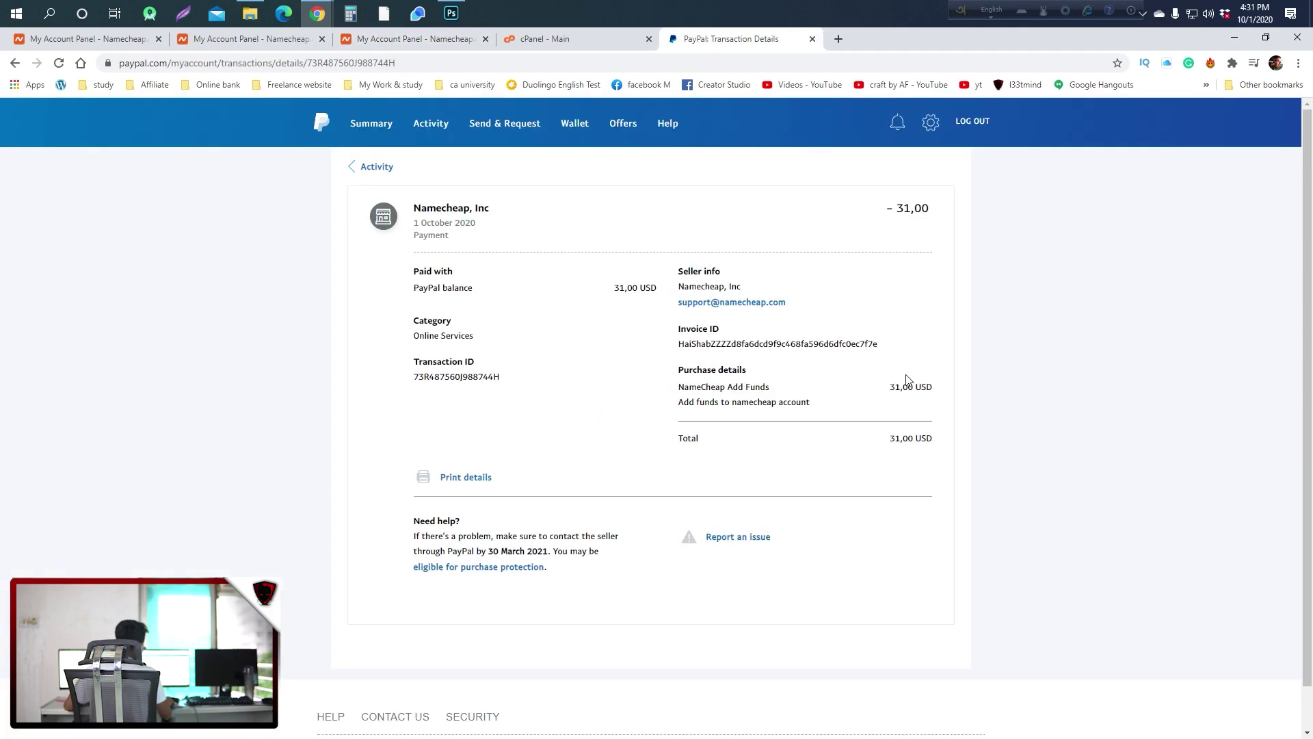
# Step: Screenshot and copy PayPal's summary showing 22,72 USD available, then return to cPanel
pyautogui.click(357, 128)
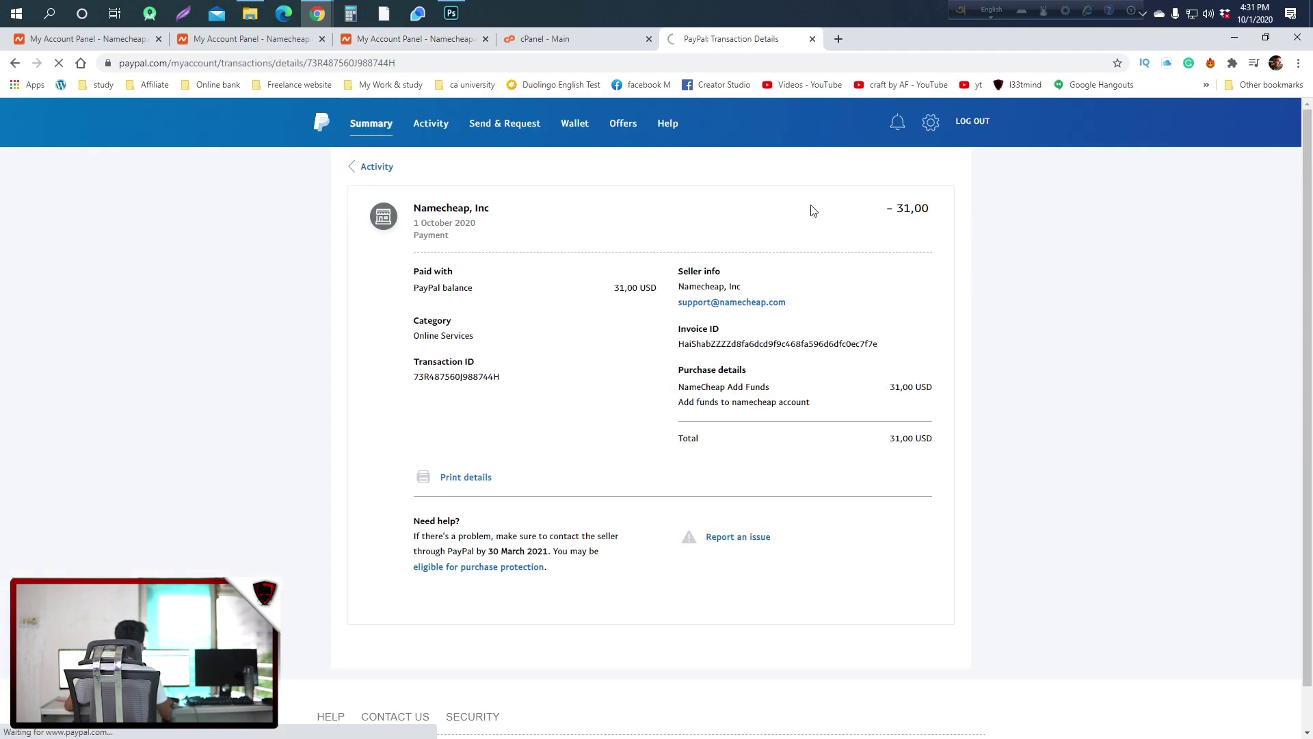
pyautogui.press('Print')
pyautogui.moveTo(304, 98); pyautogui.dragTo(1074, 622)
pyautogui.click(1022, 634)
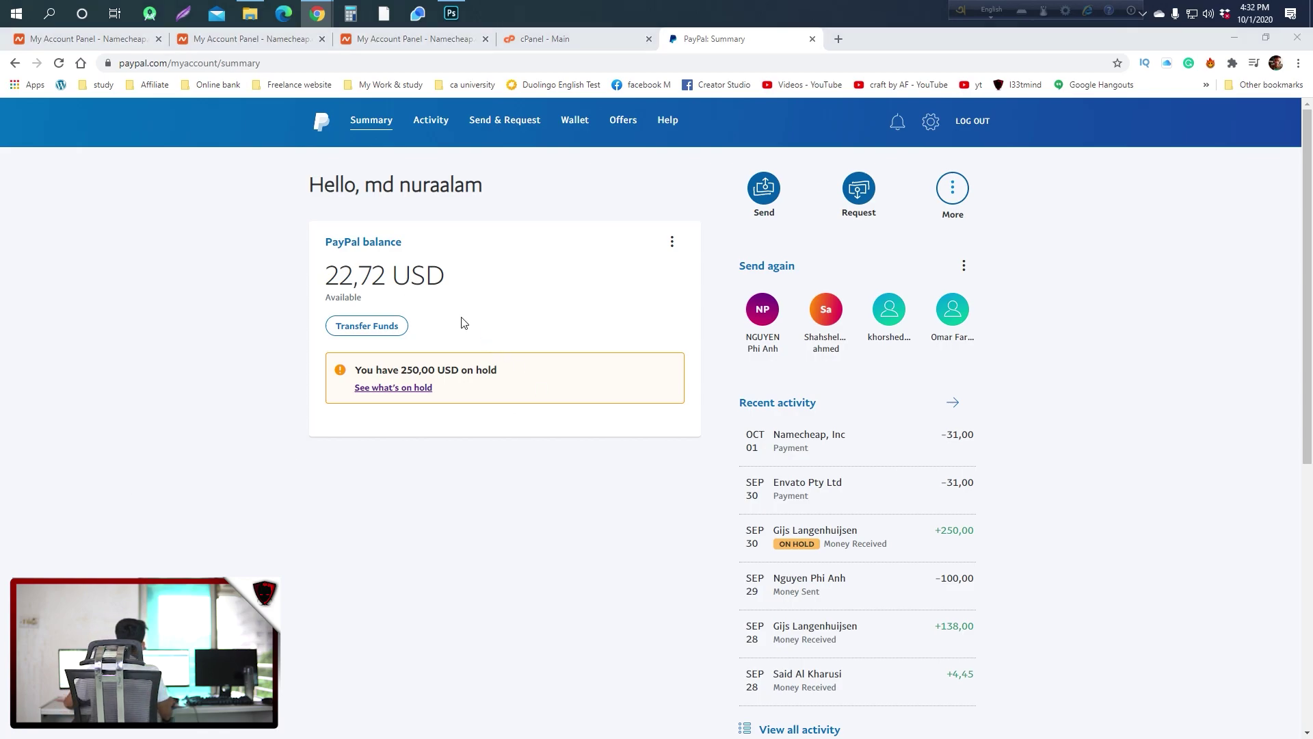
pyautogui.click(567, 41)
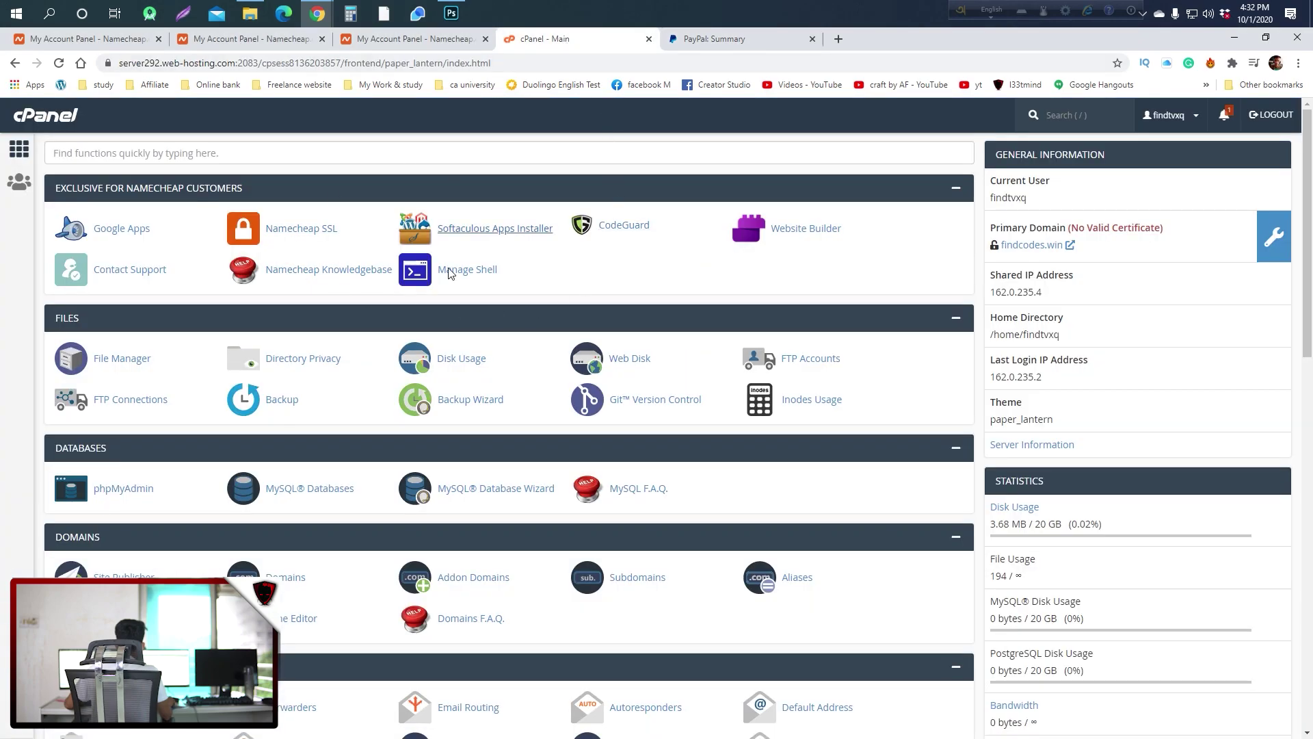
# Step: Show the Namecheap dashboard with findcodes.win hosting through Sep 30, 2021 and $9.56 balance
pyautogui.scroll(-5, 411, 157)
pyautogui.scroll(4, 383, 137)
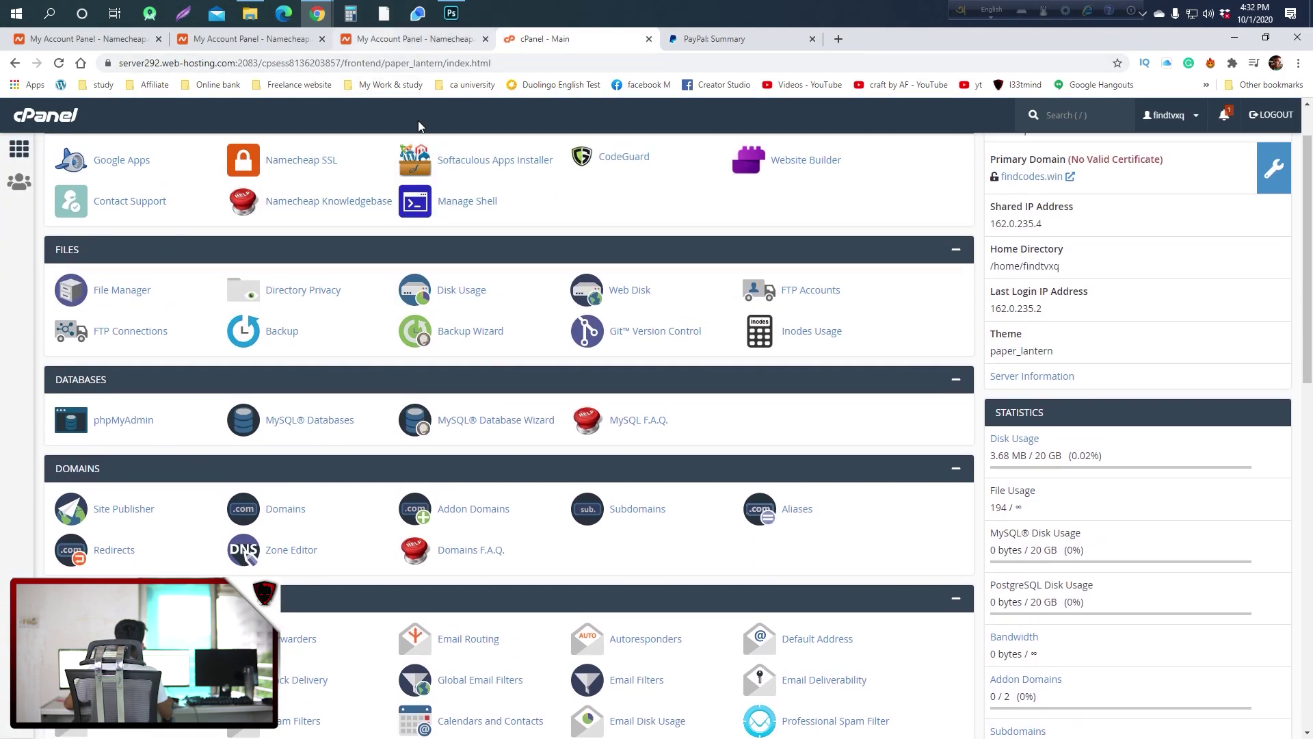
pyautogui.scroll(1, 479, 246)
pyautogui.click(411, 39)
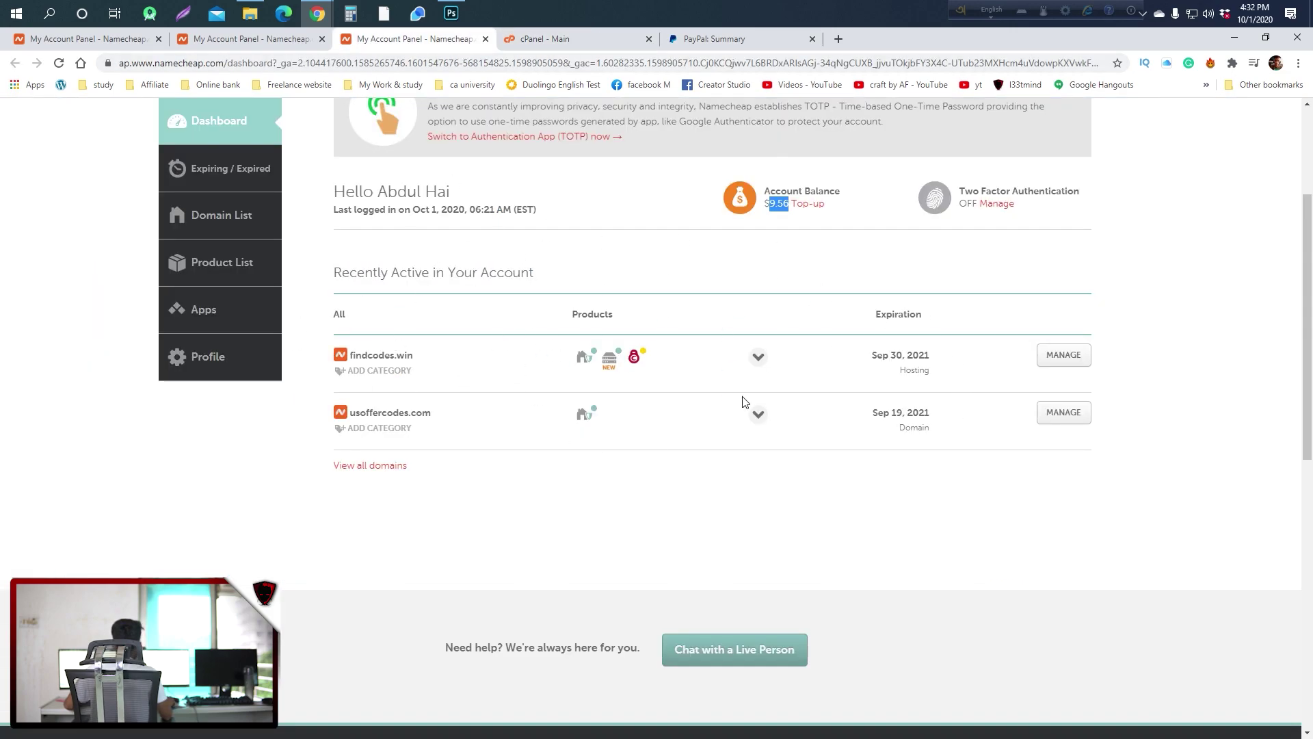
pyautogui.moveTo(583, 356)
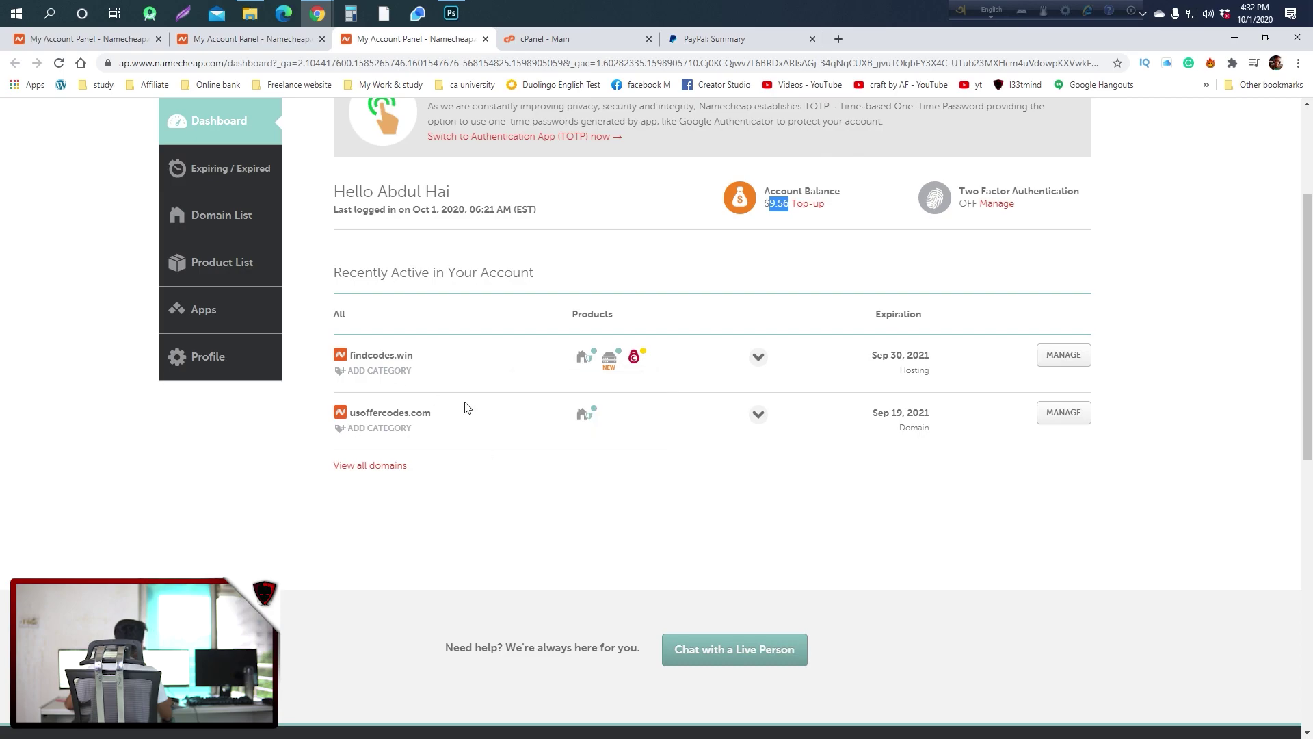